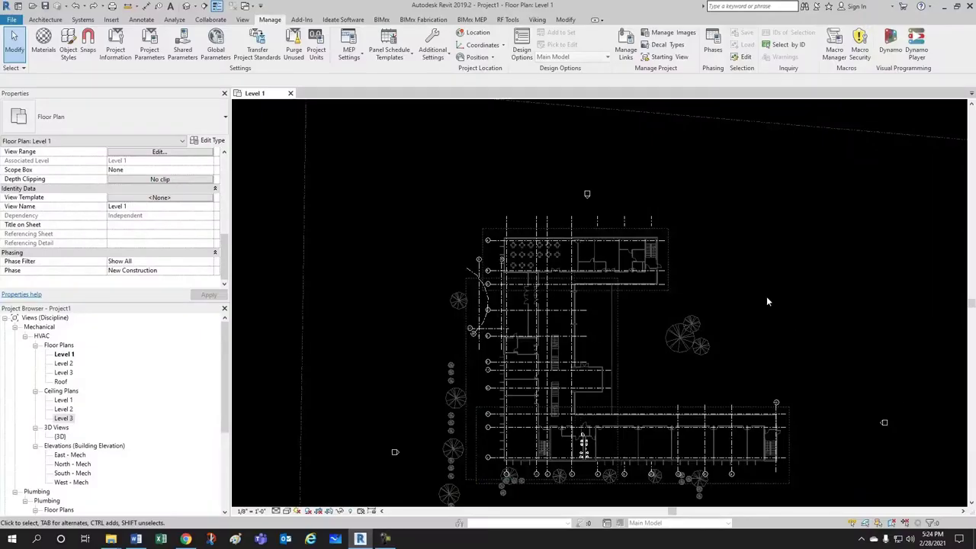
Step: Place tagged spaces in the two adjacent rooms just east of the dining area on the Level 1 plan
{"action": "scroll", "coordinate": [766, 296], "scroll_direction": "up", "scroll_amount": 3}
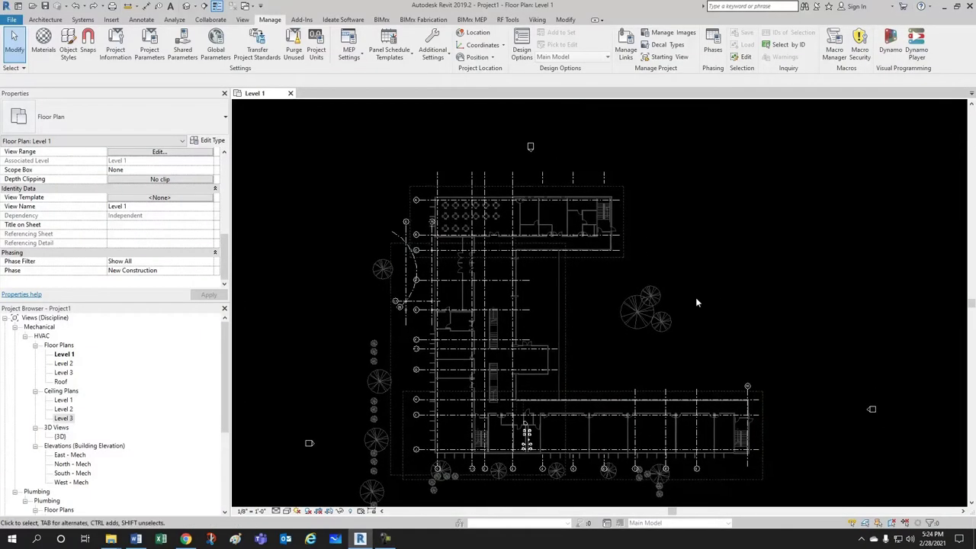
{"action": "scroll", "coordinate": [656, 257], "scroll_direction": "up", "scroll_amount": 1}
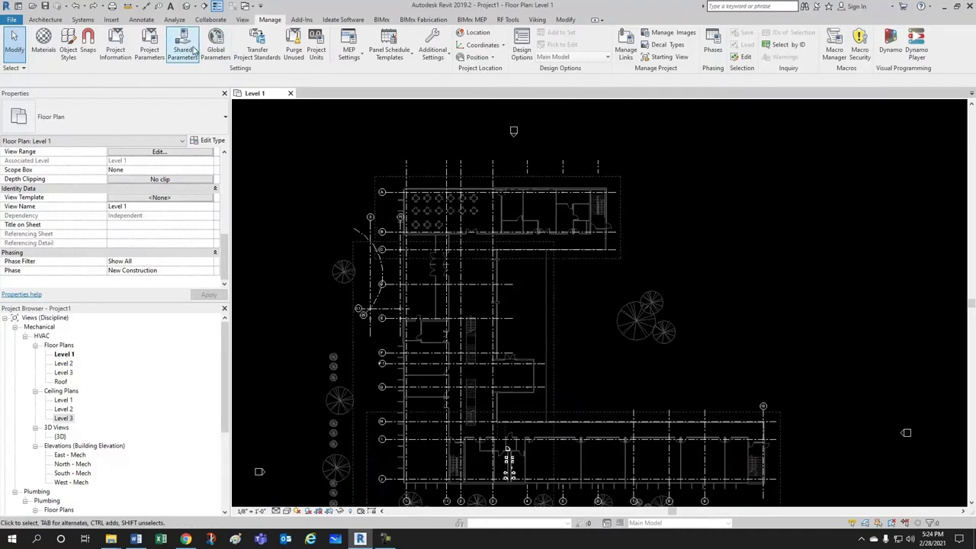
{"action": "left_click", "coordinate": [175, 19]}
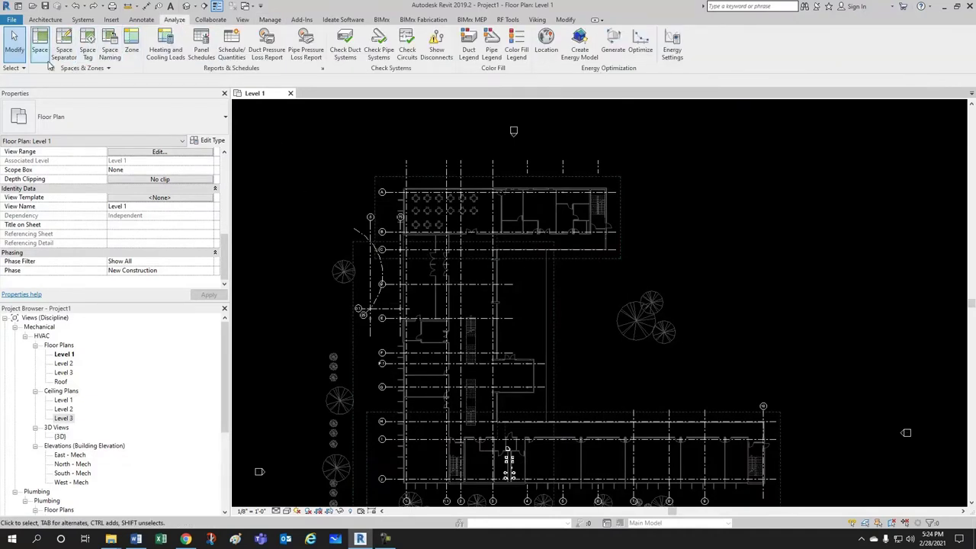
{"action": "left_click", "coordinate": [40, 52]}
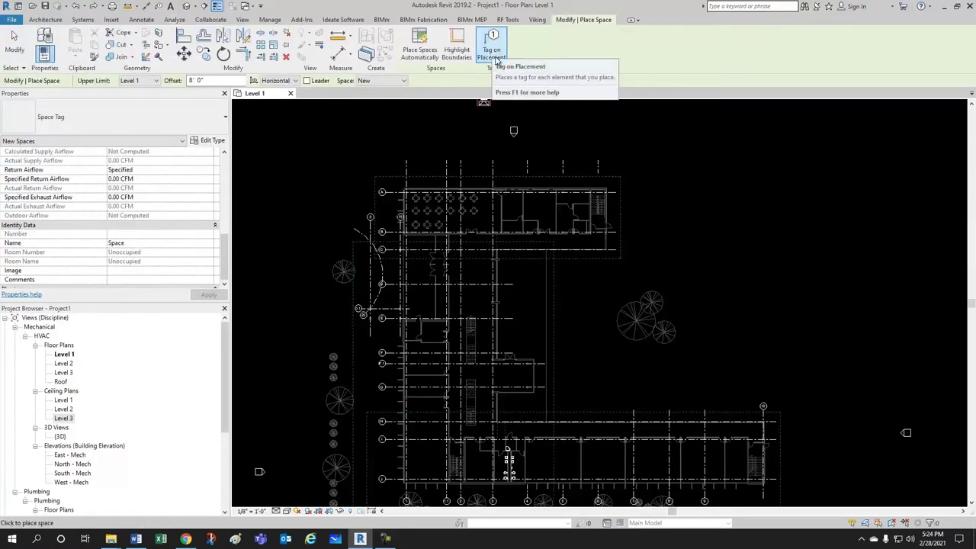
{"action": "scroll", "coordinate": [507, 192], "scroll_direction": "up", "scroll_amount": 5}
{"action": "scroll", "coordinate": [505, 194], "scroll_direction": "up", "scroll_amount": 3}
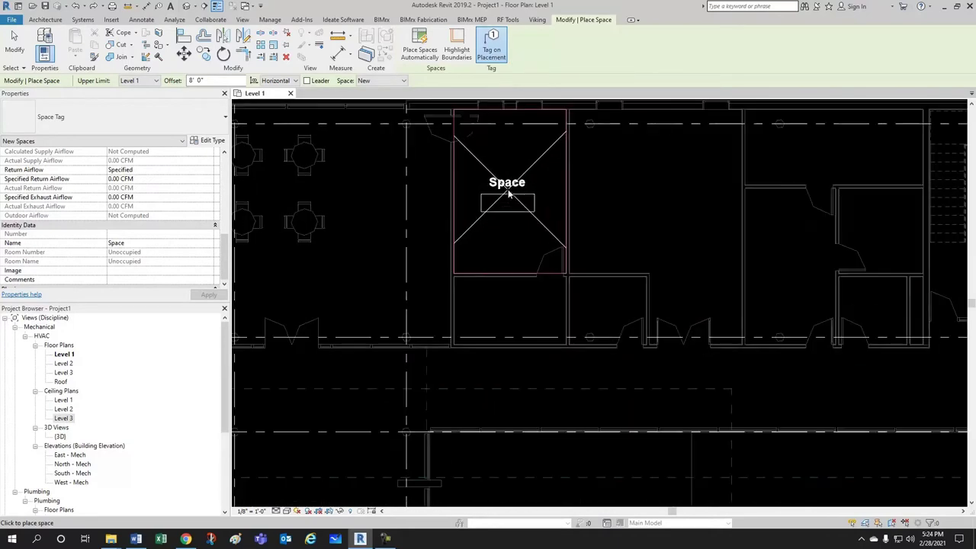
{"action": "left_click", "coordinate": [513, 202]}
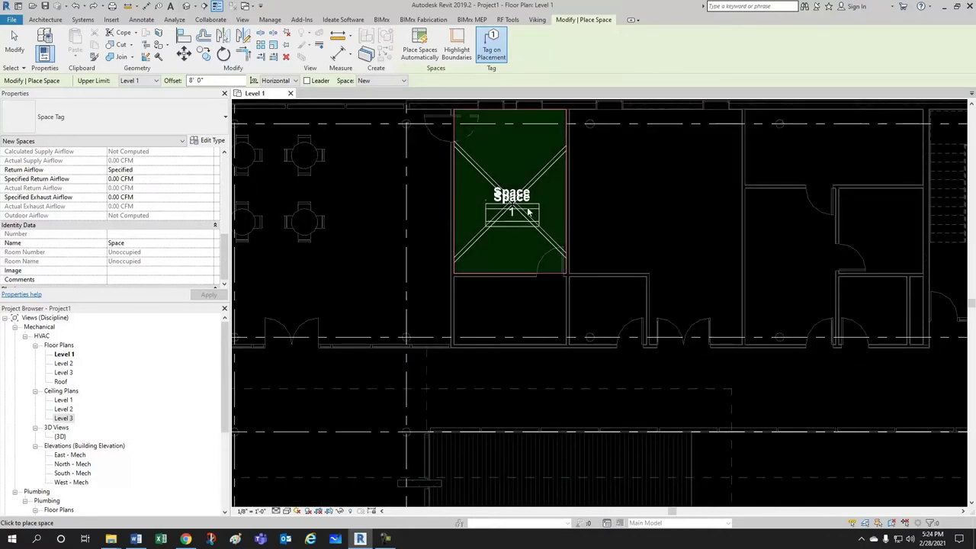
{"action": "left_click", "coordinate": [656, 203]}
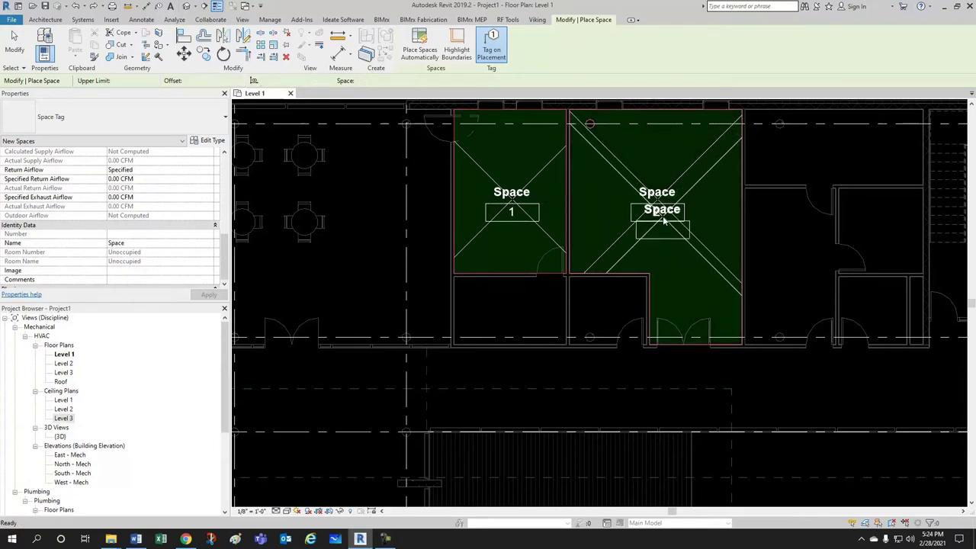
{"action": "key", "text": "Escape"}
{"action": "key", "text": "Escape"}
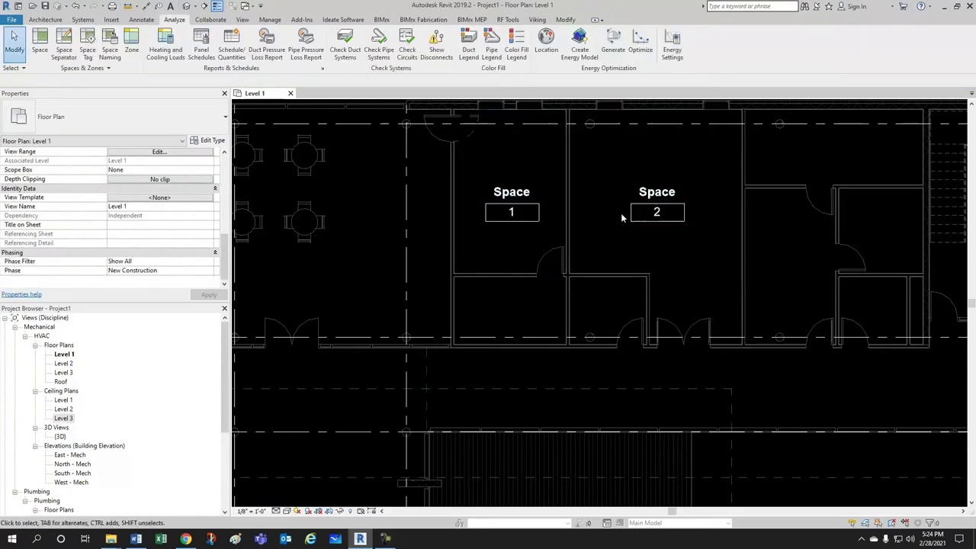
Step: Examine the energy analysis properties of space 1 and the parameters in its Space Type settings
{"action": "middle_click_drag", "start_coordinate": [619, 251], "coordinate": [582, 296]}
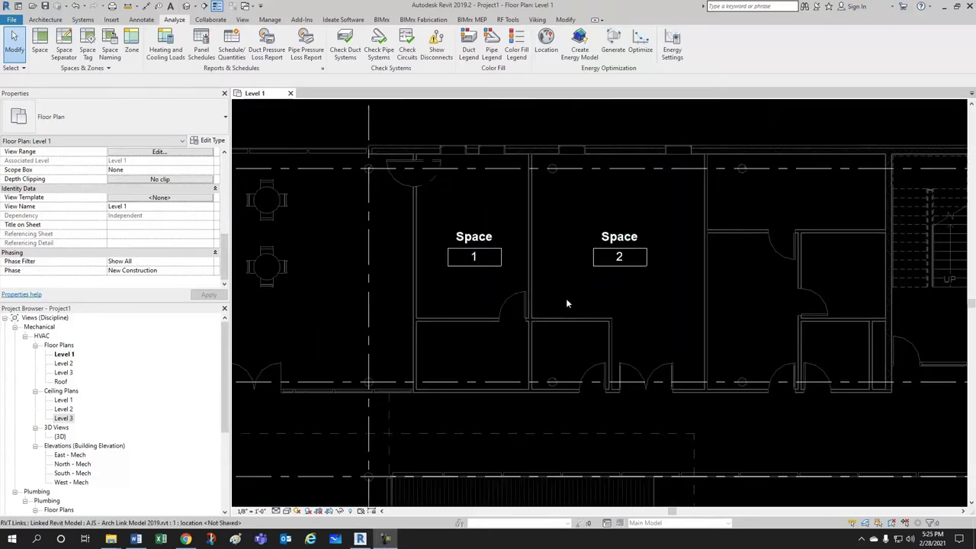
{"action": "left_click", "coordinate": [498, 219]}
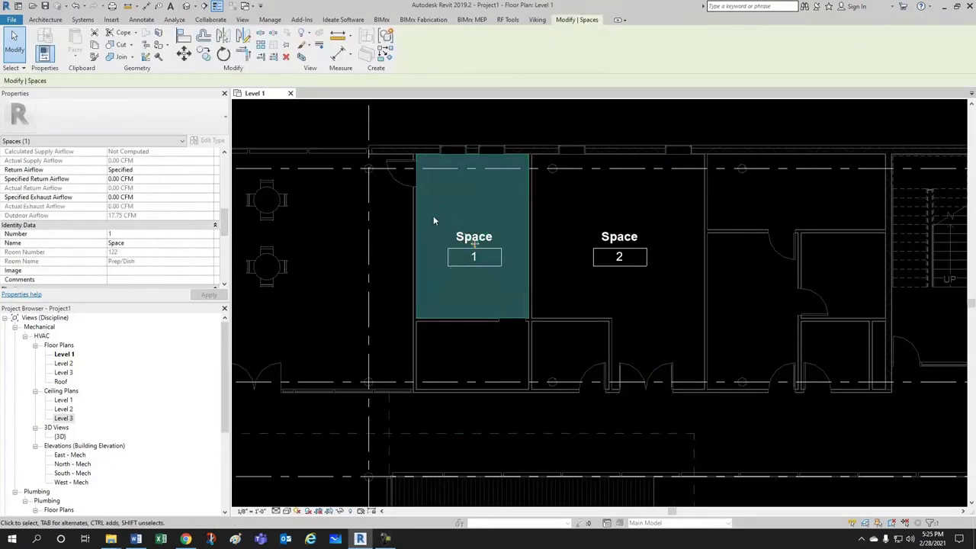
{"action": "scroll", "coordinate": [79, 200], "scroll_direction": "down", "scroll_amount": 3}
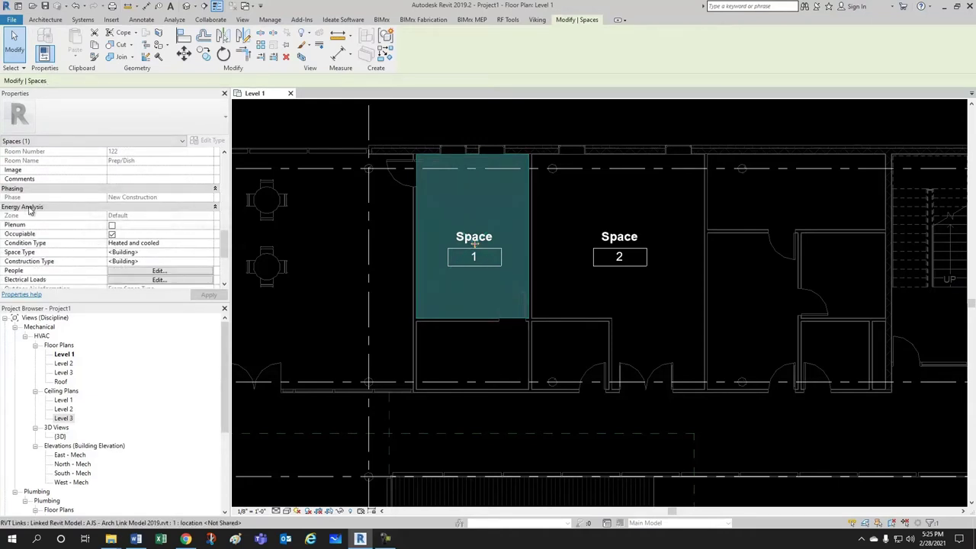
{"action": "scroll", "coordinate": [29, 211], "scroll_direction": "down", "scroll_amount": 1}
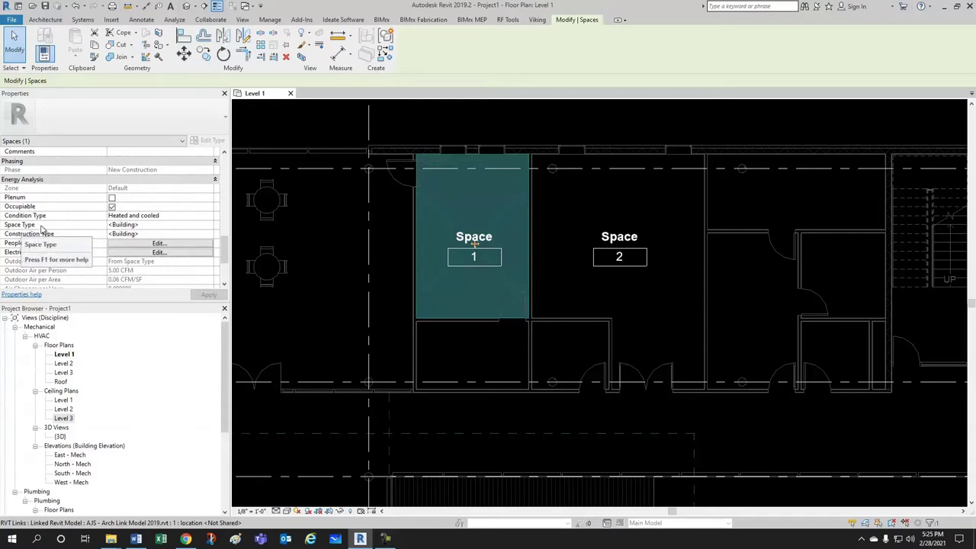
{"action": "left_click", "coordinate": [210, 227]}
{"action": "left_click", "coordinate": [210, 228]}
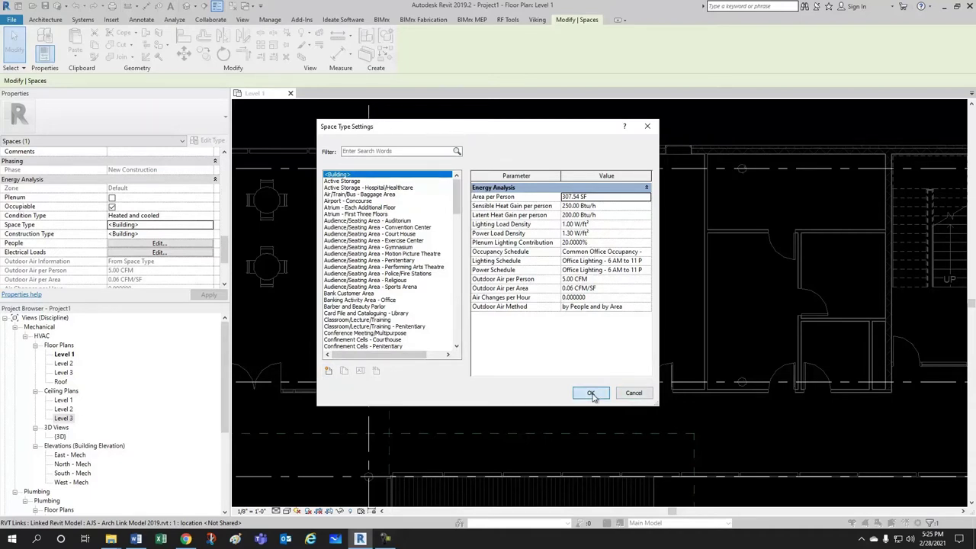
{"action": "left_click_drag", "start_coordinate": [476, 133], "coordinate": [517, 156]}
{"action": "key", "text": "Escape"}
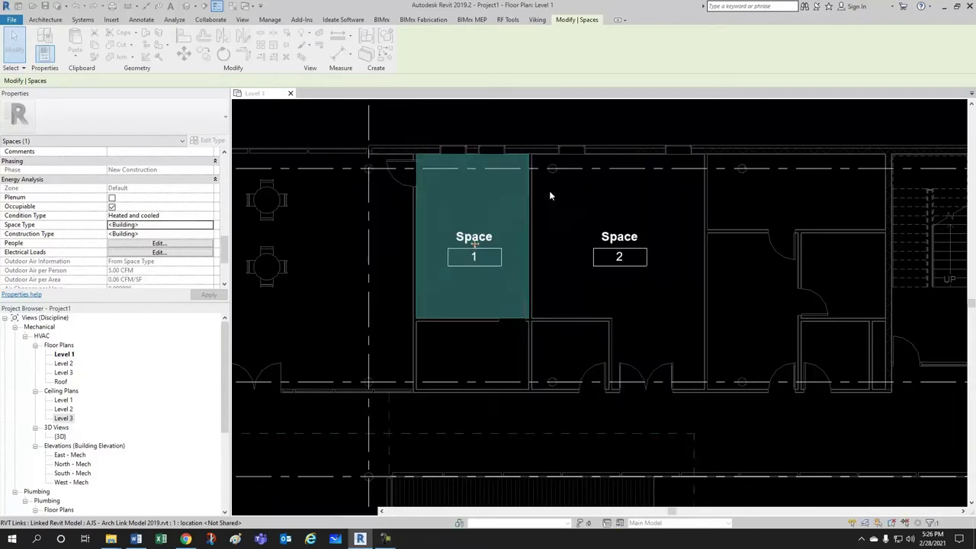
{"action": "key", "text": "Escape"}
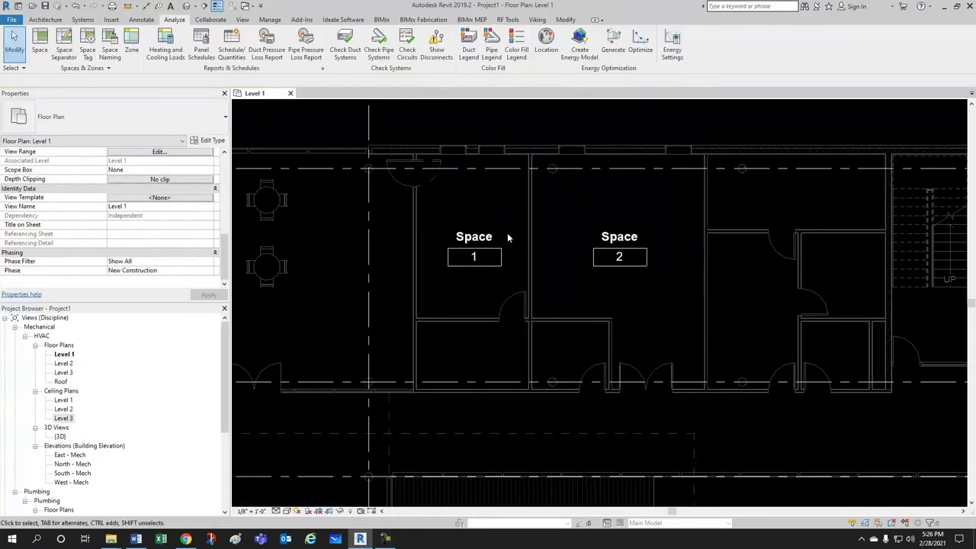
{"action": "left_click", "coordinate": [510, 210]}
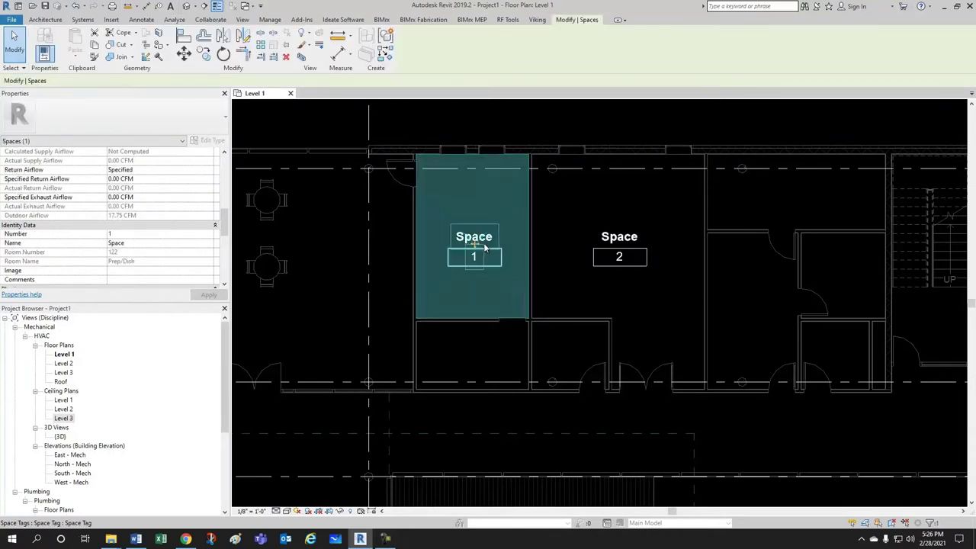
{"action": "key", "text": "Escape"}
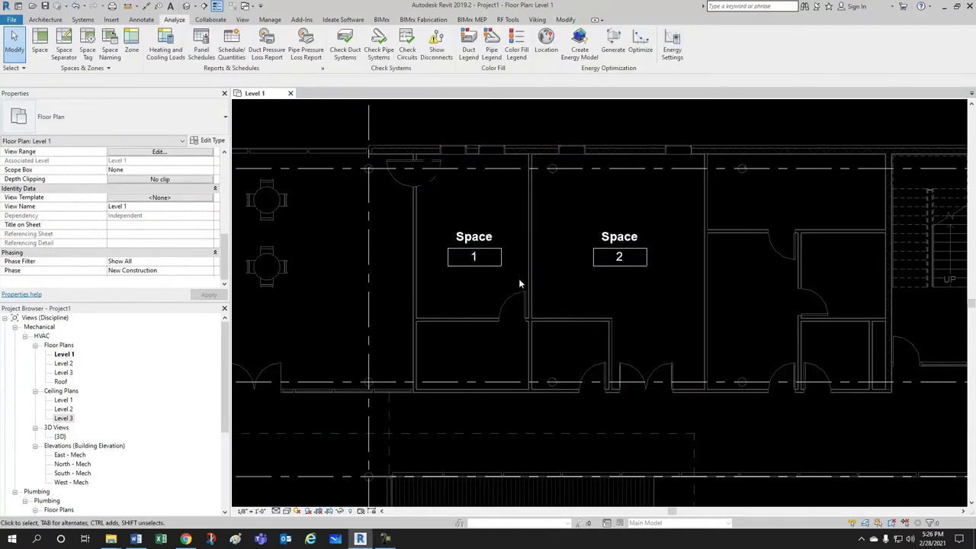
{"action": "scroll", "coordinate": [488, 291], "scroll_direction": "down", "scroll_amount": 2}
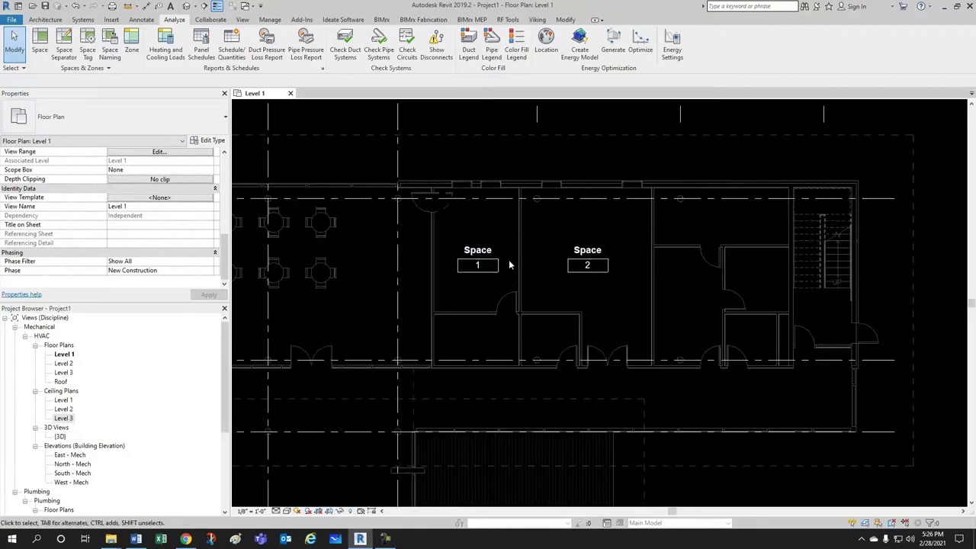
{"action": "left_click", "coordinate": [510, 311]}
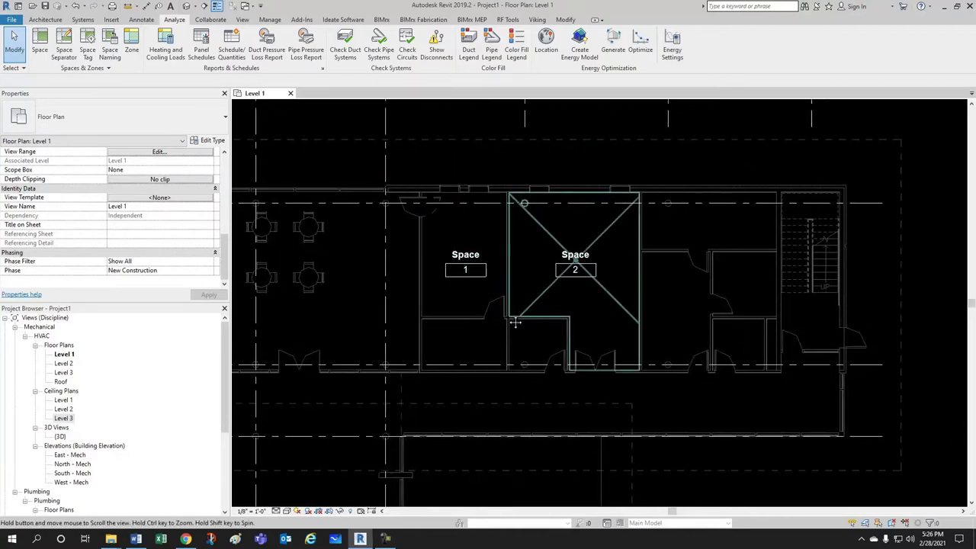
{"action": "left_click", "coordinate": [501, 320]}
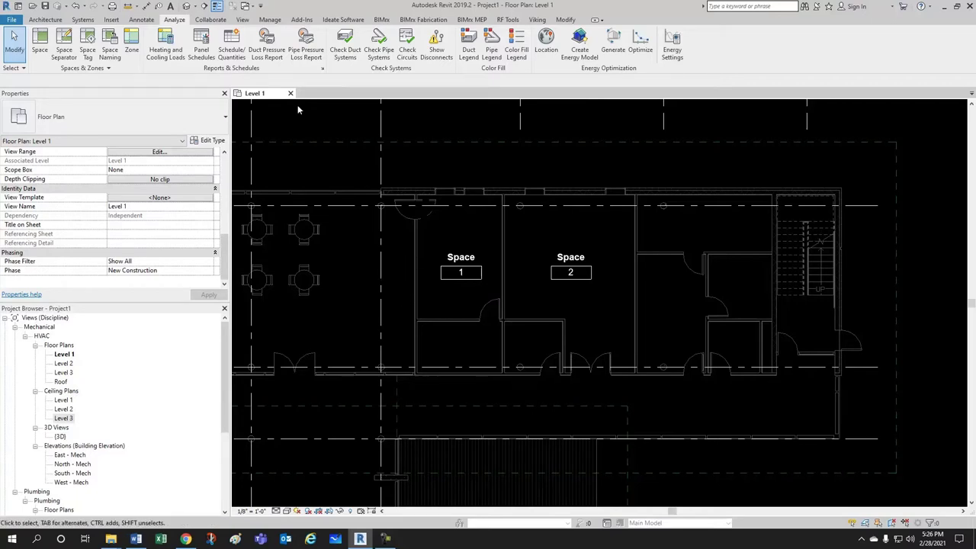
Step: Create a new building component schedule for the Spaces category in the New Construction phase
{"action": "left_click", "coordinate": [242, 20]}
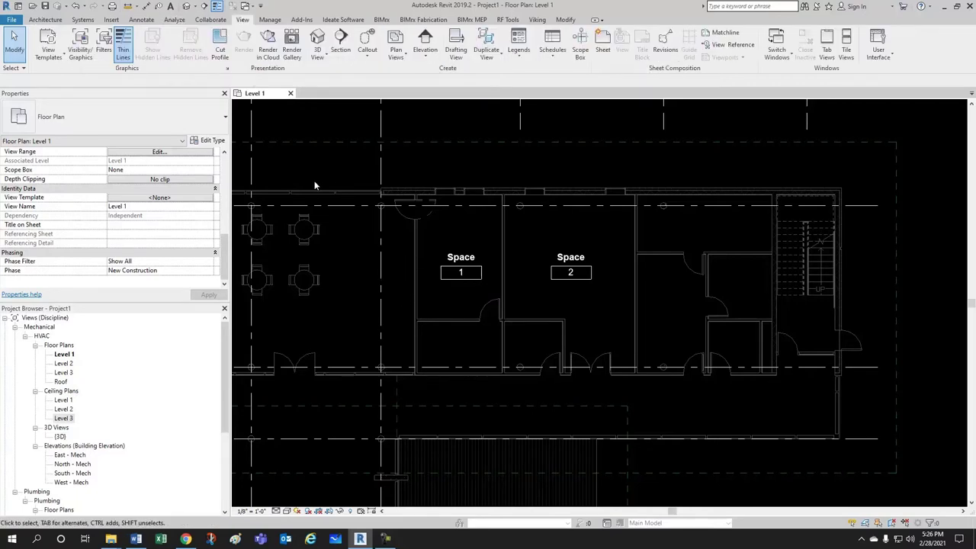
{"action": "left_click", "coordinate": [547, 59]}
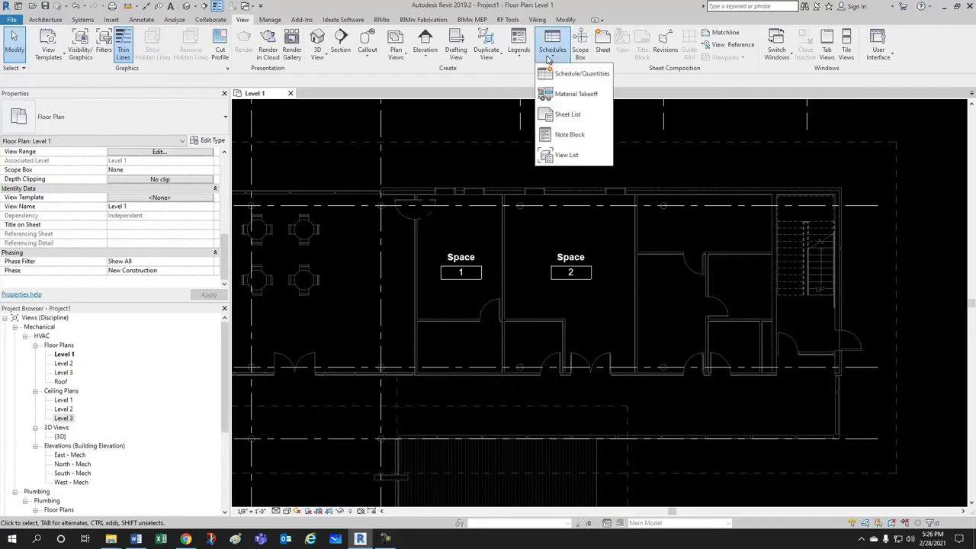
{"action": "left_click", "coordinate": [572, 75]}
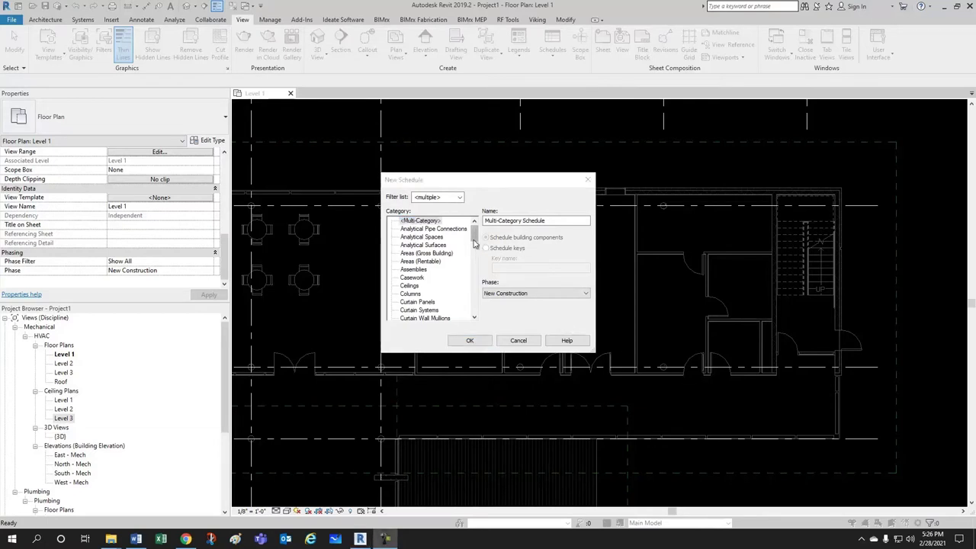
{"action": "left_click_drag", "start_coordinate": [474, 229], "coordinate": [481, 295]}
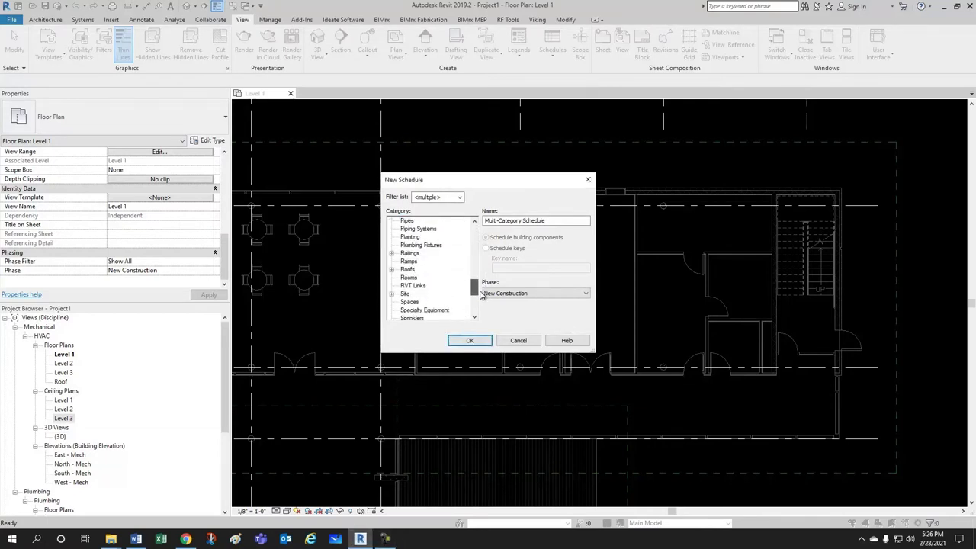
{"action": "left_click", "coordinate": [411, 302]}
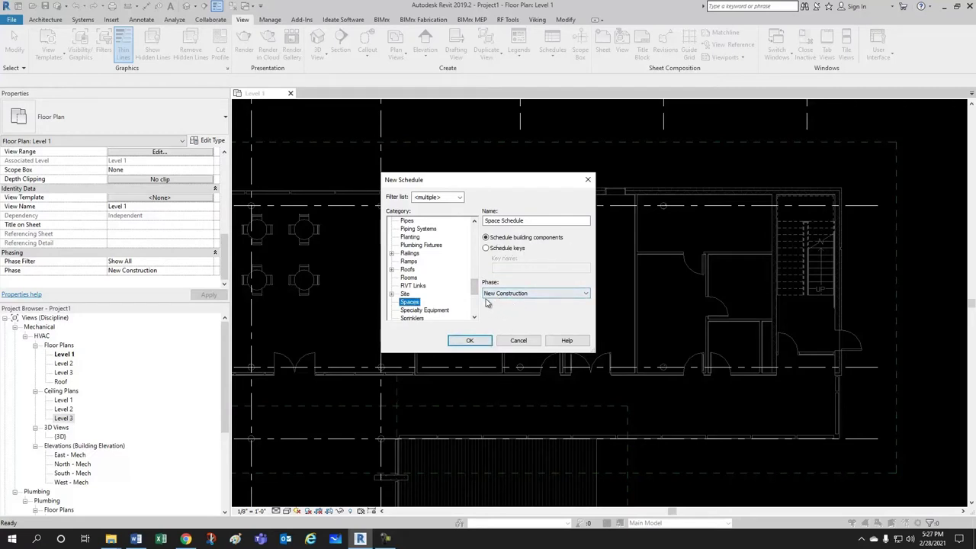
{"action": "left_click", "coordinate": [469, 341]}
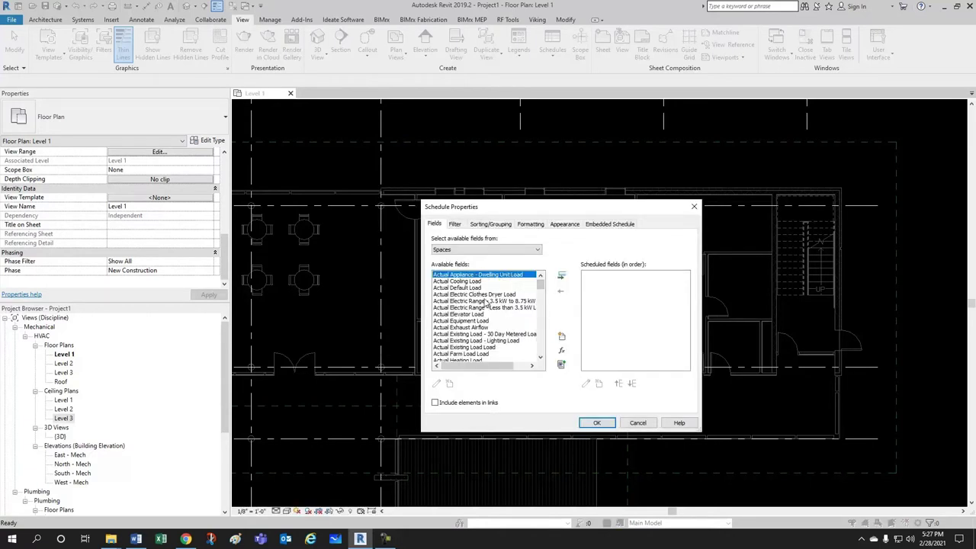
Step: Add the Number and Name fields to the space schedule, in that order
{"action": "left_click_drag", "start_coordinate": [540, 283], "coordinate": [541, 337]}
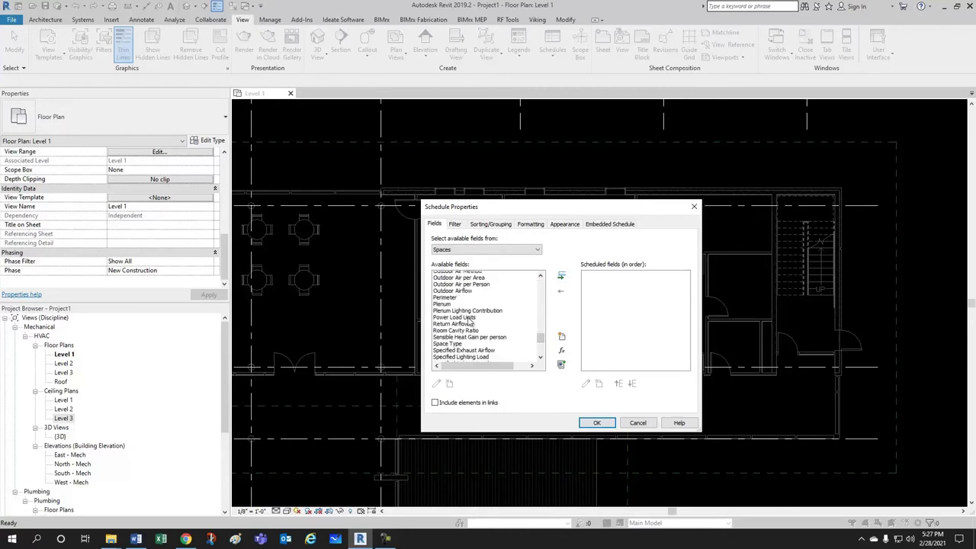
{"action": "scroll", "coordinate": [470, 323], "scroll_direction": "up", "scroll_amount": 3}
{"action": "left_click", "coordinate": [454, 295]}
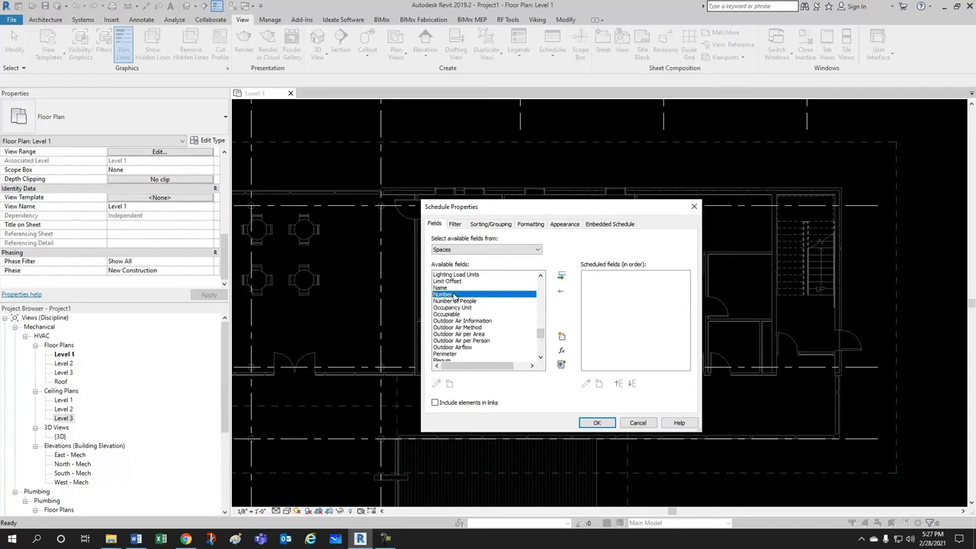
{"action": "left_click", "coordinate": [562, 277]}
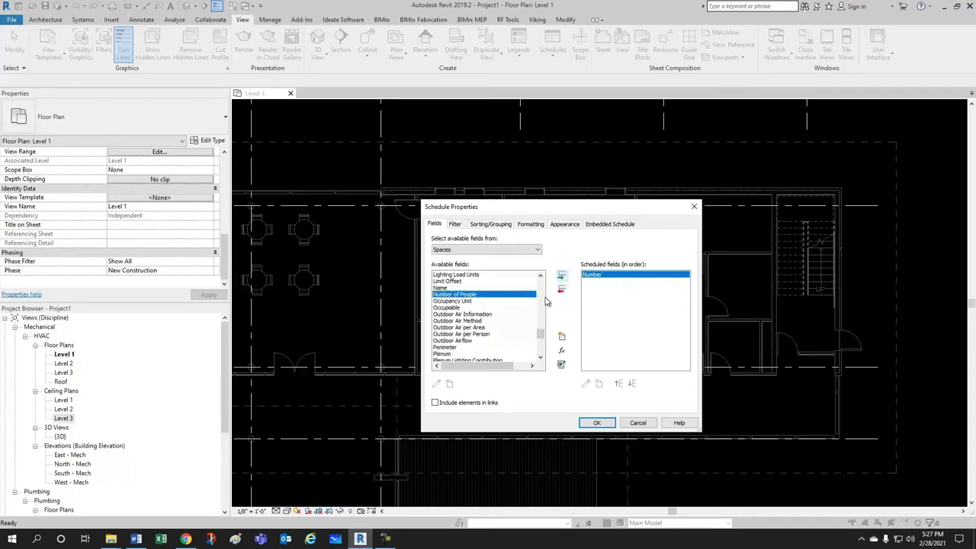
{"action": "left_click", "coordinate": [442, 288]}
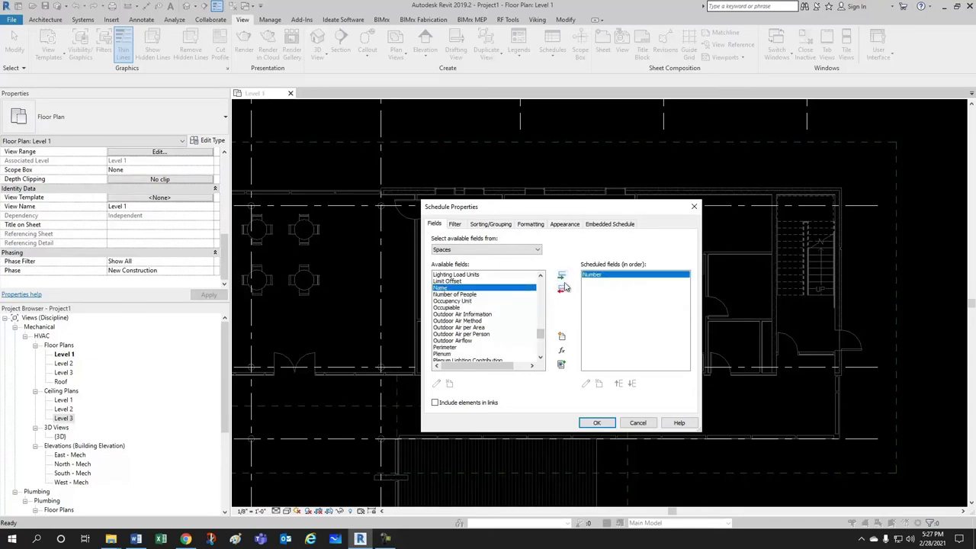
{"action": "left_click", "coordinate": [562, 278]}
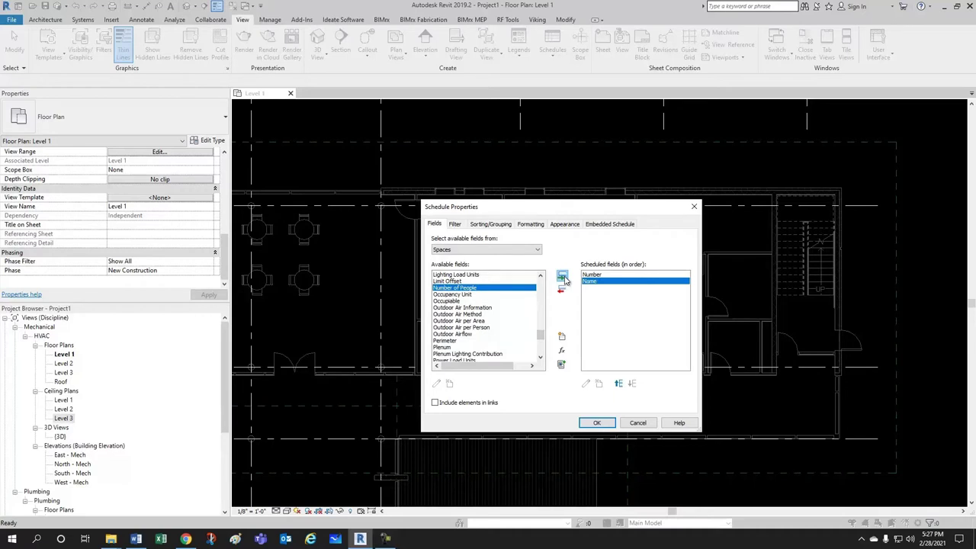
Step: Add the Area and Volume fields to the space schedule after Name
{"action": "left_click_drag", "start_coordinate": [540, 332], "coordinate": [543, 309]}
{"action": "left_click", "coordinate": [445, 321]}
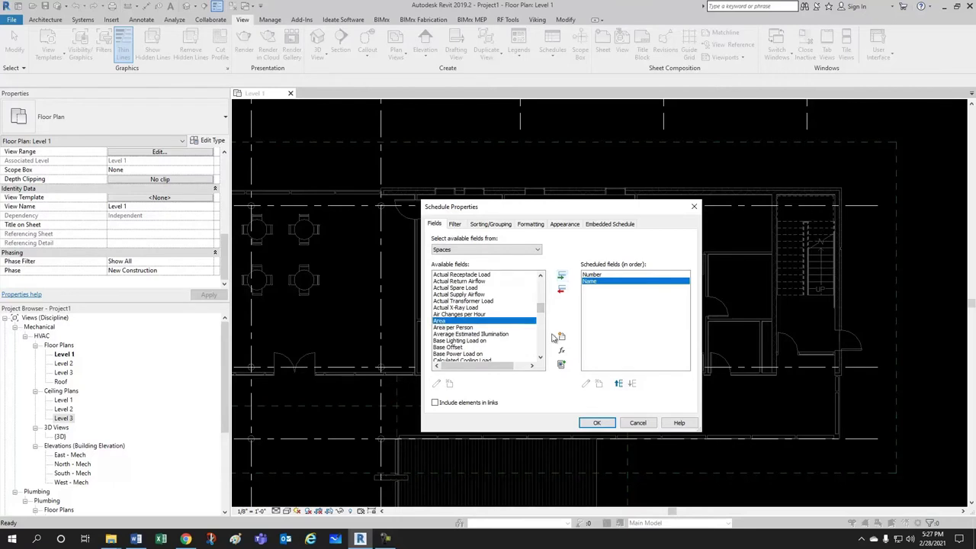
{"action": "left_click", "coordinate": [562, 277]}
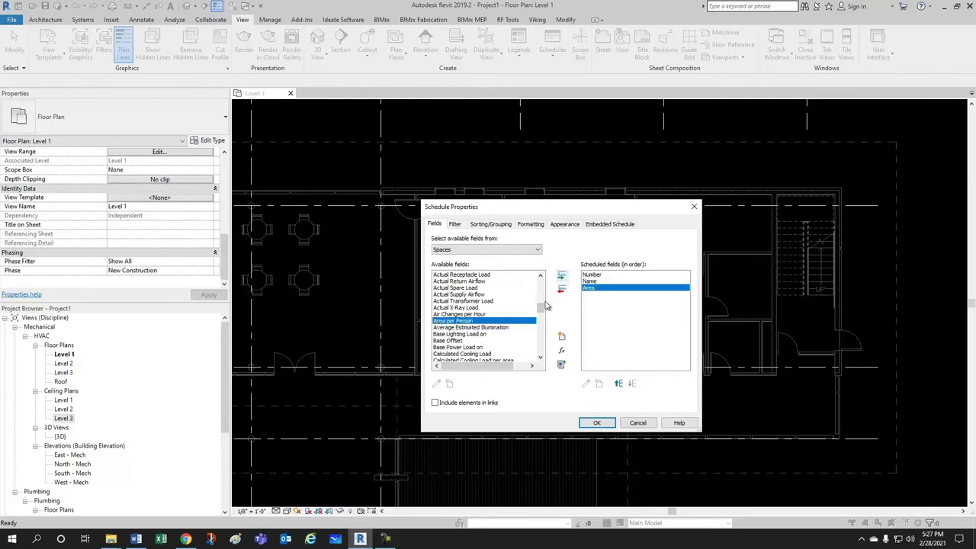
{"action": "left_click_drag", "start_coordinate": [541, 305], "coordinate": [543, 351]}
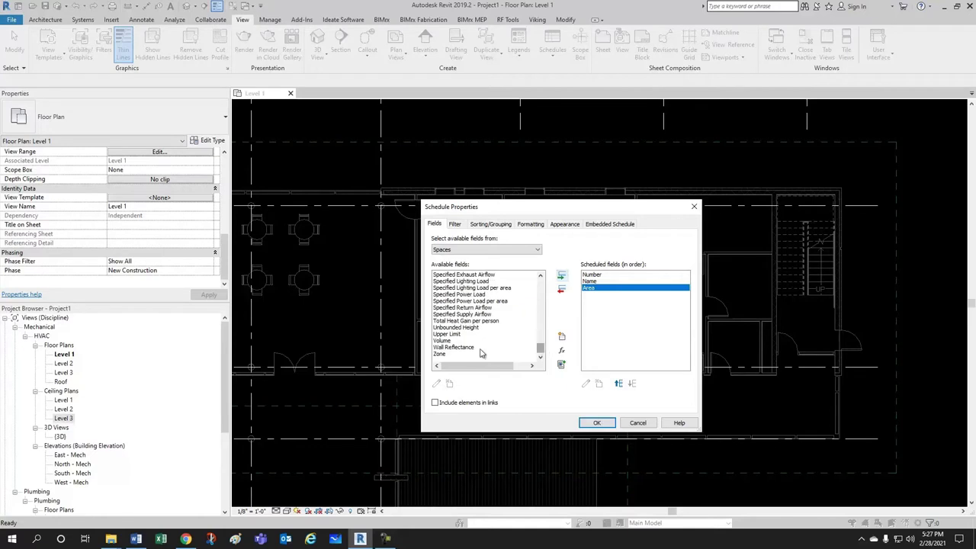
{"action": "left_click", "coordinate": [453, 341]}
{"action": "left_click", "coordinate": [563, 277]}
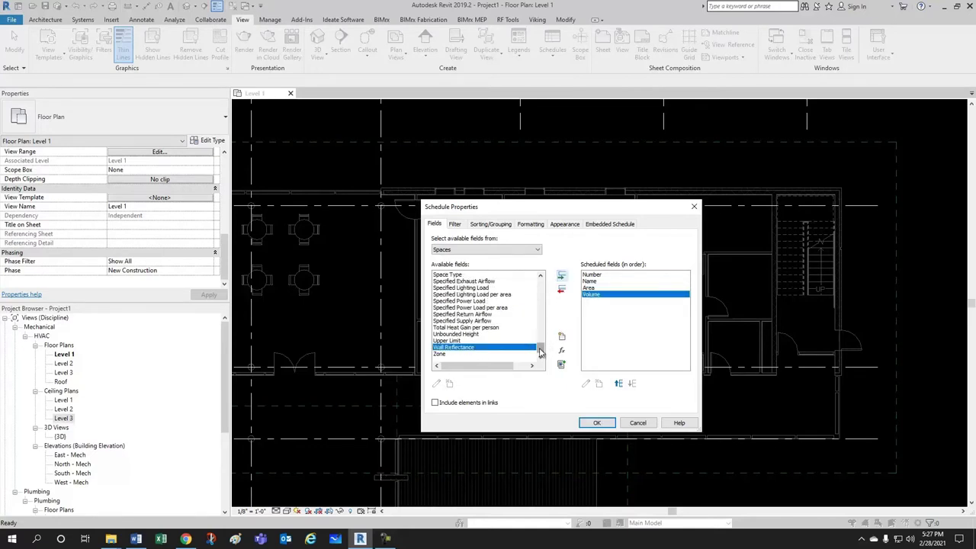
Step: Add the Space Type and Zone fields after Volume and create the space schedule
{"action": "scroll", "coordinate": [540, 351], "scroll_direction": "up", "scroll_amount": 2}
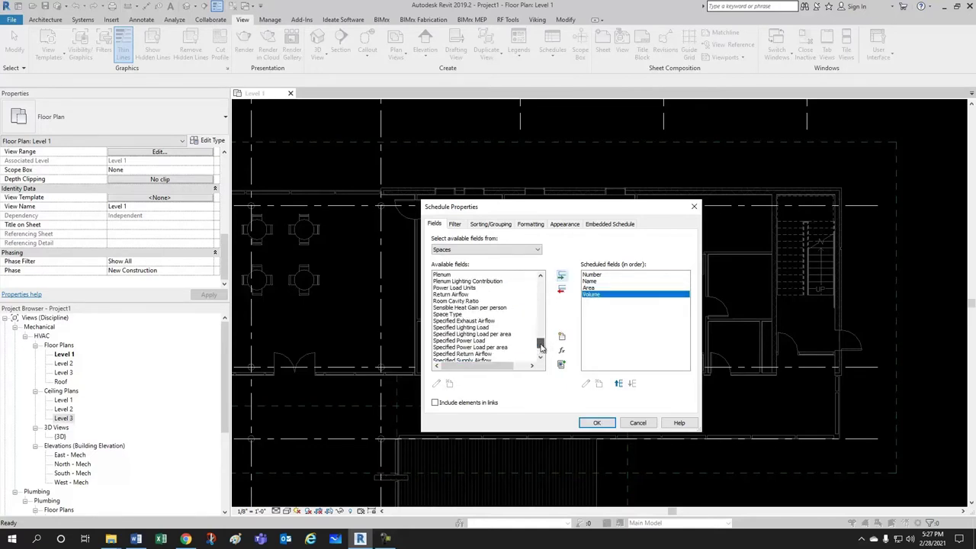
{"action": "left_click", "coordinate": [449, 315]}
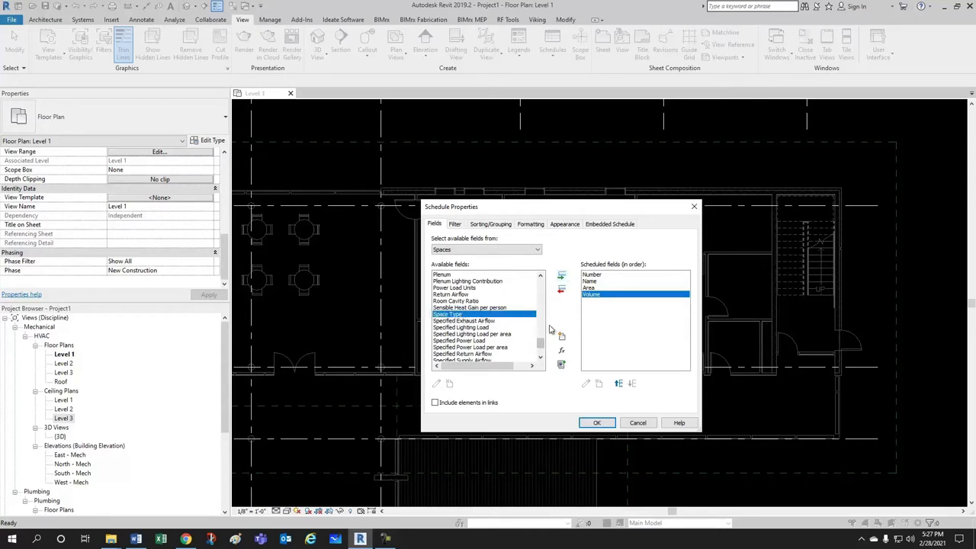
{"action": "left_click", "coordinate": [563, 278]}
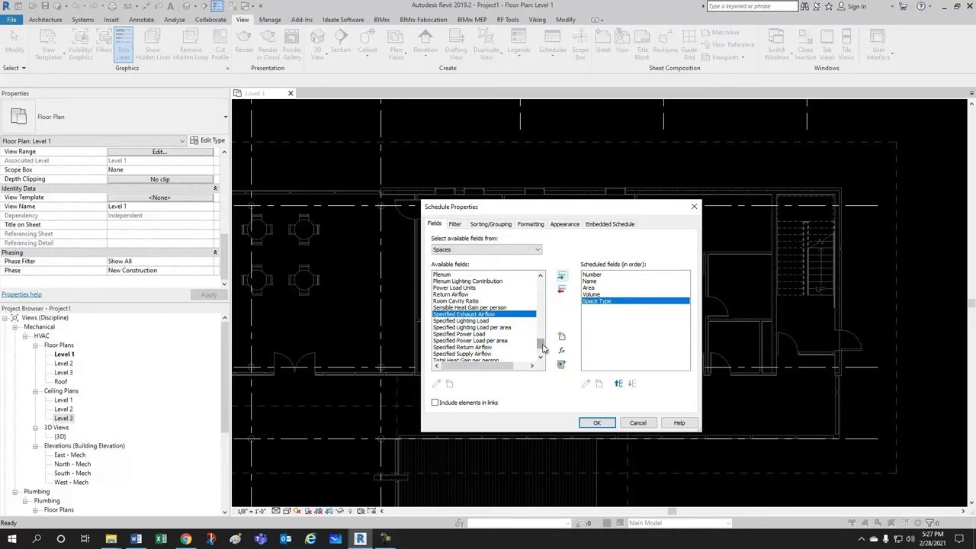
{"action": "scroll", "coordinate": [542, 350], "scroll_direction": "down", "scroll_amount": 2}
{"action": "left_click", "coordinate": [456, 354]}
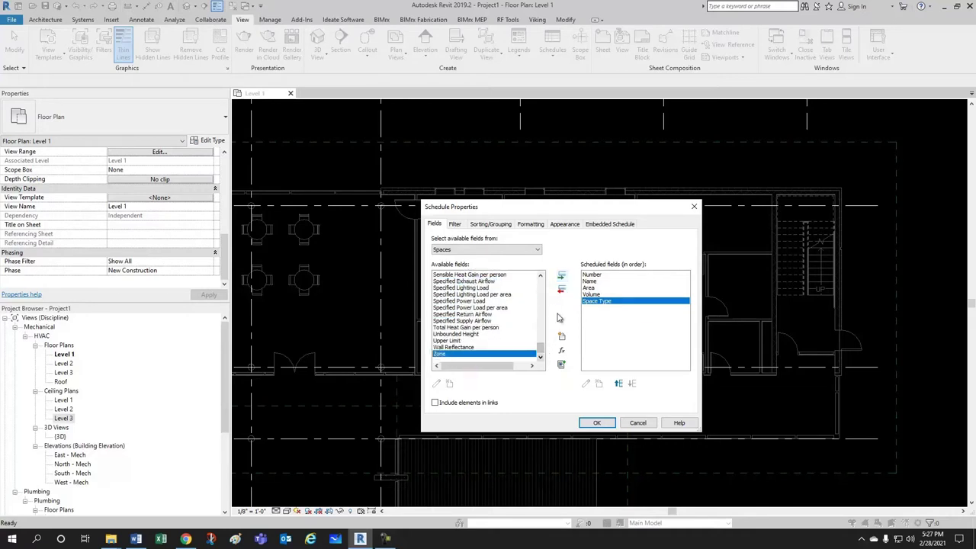
{"action": "left_click", "coordinate": [562, 278]}
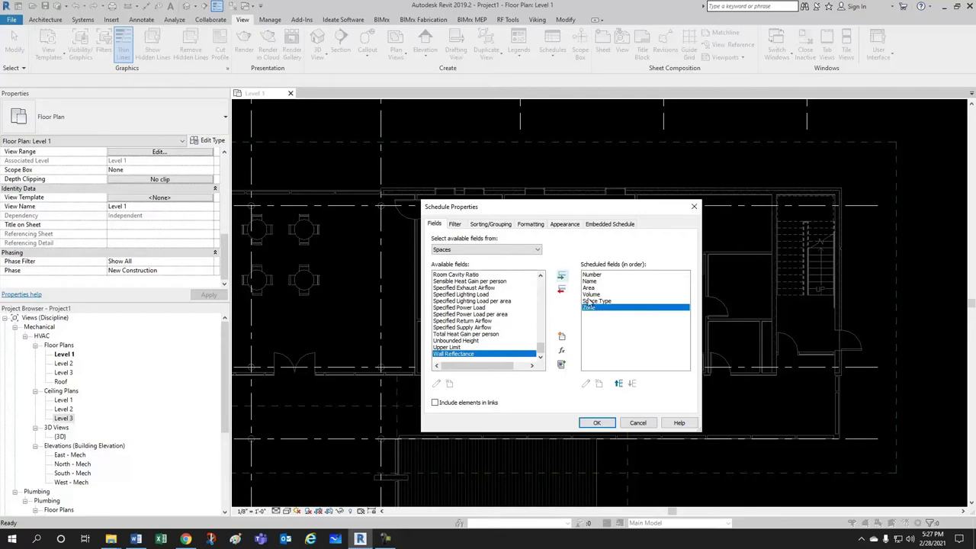
{"action": "left_click", "coordinate": [595, 424]}
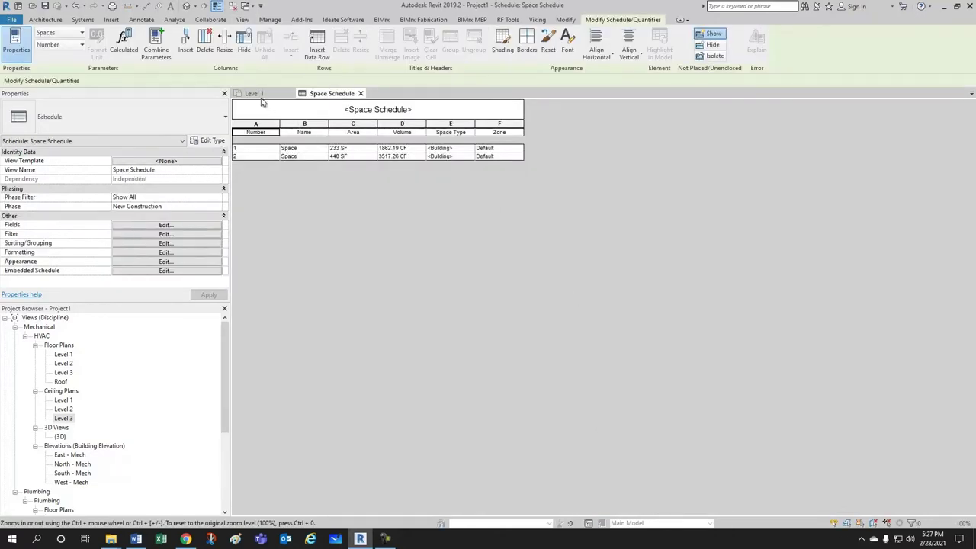
Step: Tile the Level 1 floor plan and the space schedule side by side, framing spaces 1 and 2 in the plan
{"action": "left_click", "coordinate": [257, 93]}
{"action": "scroll", "coordinate": [534, 293], "scroll_direction": "up", "scroll_amount": 3}
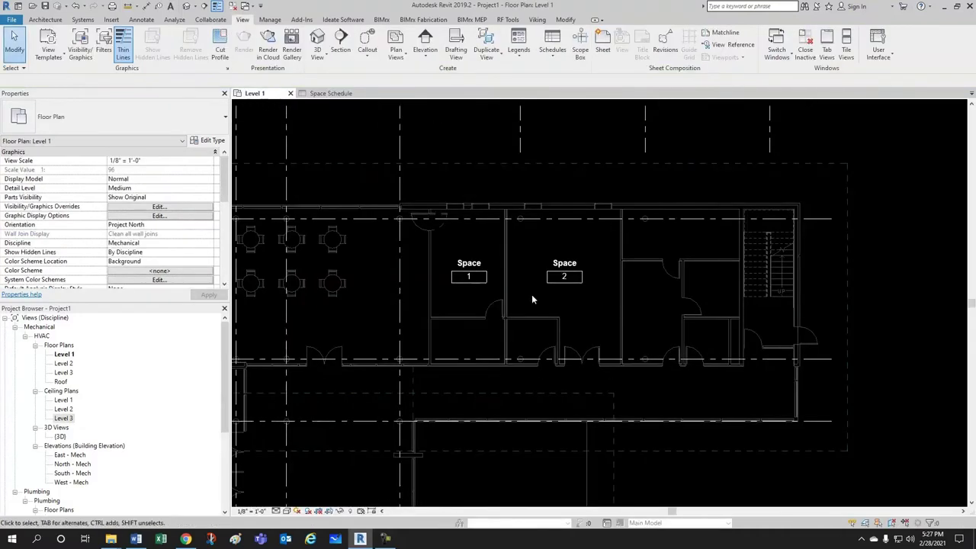
{"action": "key", "text": "w"}
{"action": "key", "text": "t"}
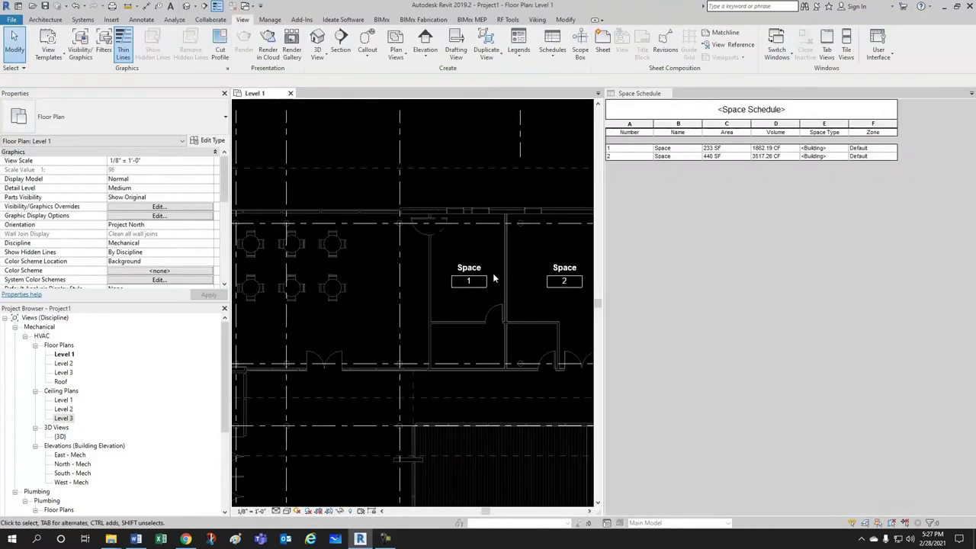
{"action": "middle_click_drag", "start_coordinate": [504, 334], "coordinate": [404, 275]}
{"action": "scroll", "coordinate": [431, 267], "scroll_direction": "up", "scroll_amount": 2}
{"action": "middle_click_drag", "start_coordinate": [533, 299], "coordinate": [505, 309]}
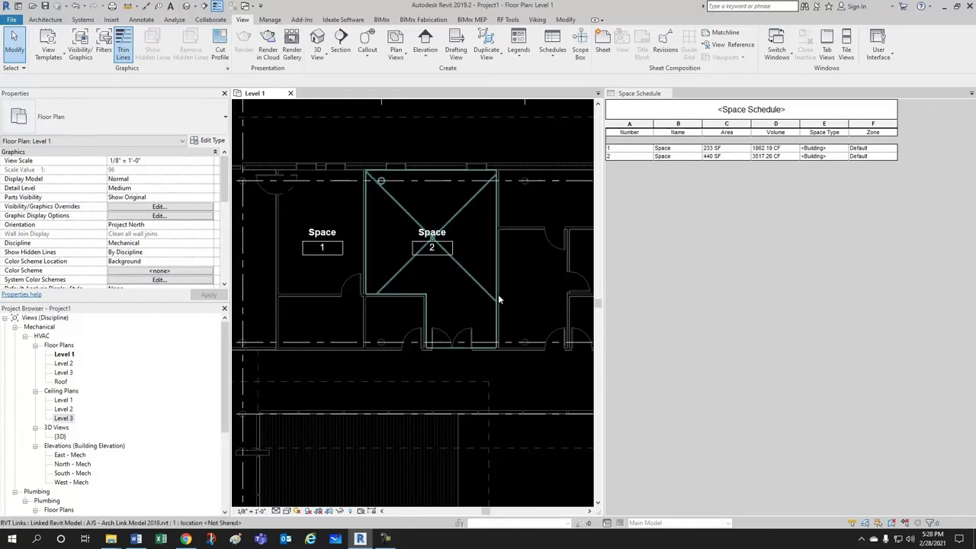
{"action": "scroll", "coordinate": [426, 276], "scroll_direction": "down", "scroll_amount": 4}
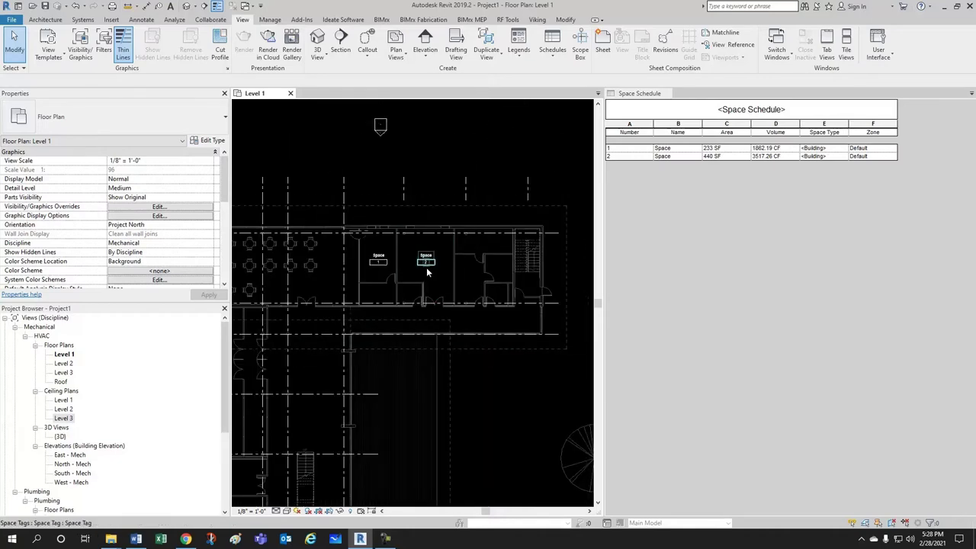
{"action": "scroll", "coordinate": [435, 272], "scroll_direction": "up", "scroll_amount": 1}
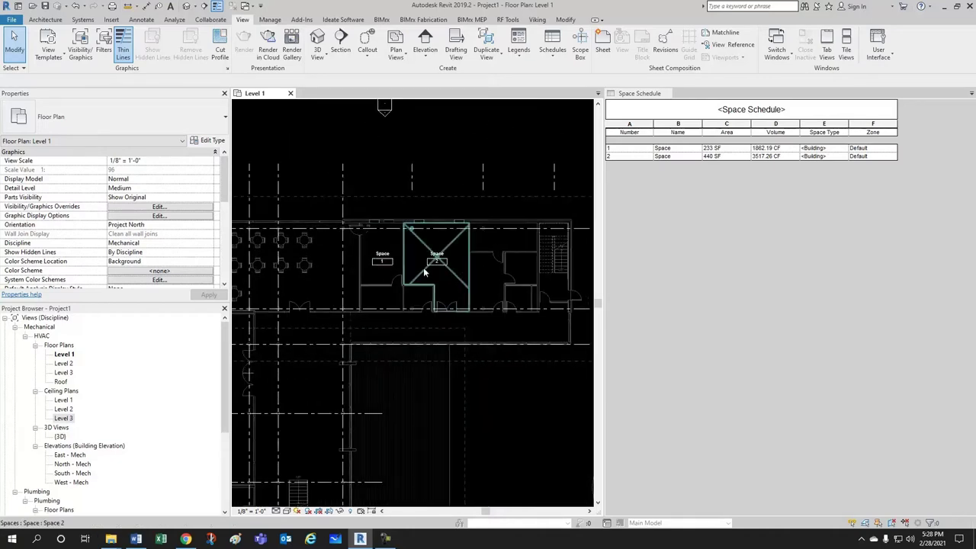
{"action": "scroll", "coordinate": [430, 280], "scroll_direction": "up", "scroll_amount": 1}
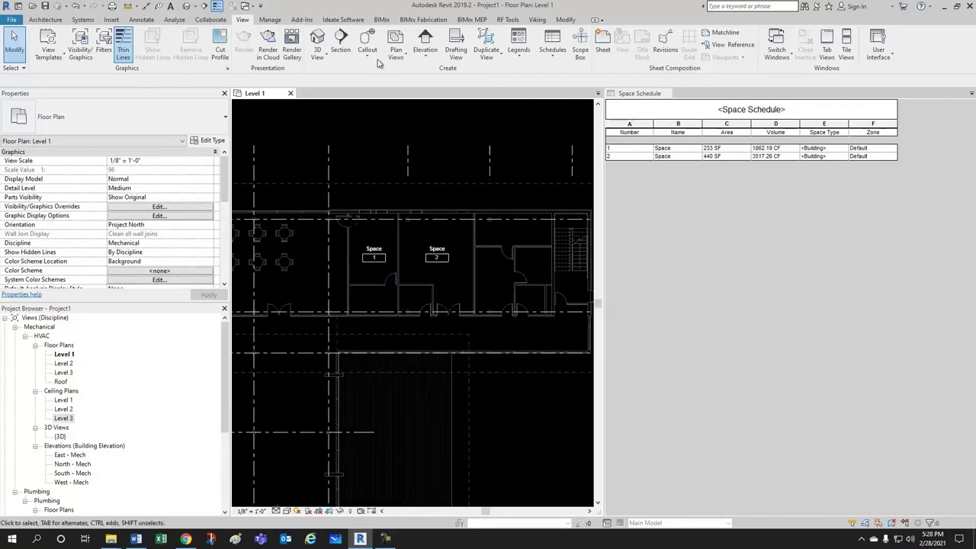
{"action": "left_click", "coordinate": [454, 238]}
{"action": "scroll", "coordinate": [463, 271], "scroll_direction": "up", "scroll_amount": 1}
{"action": "key", "text": "Escape"}
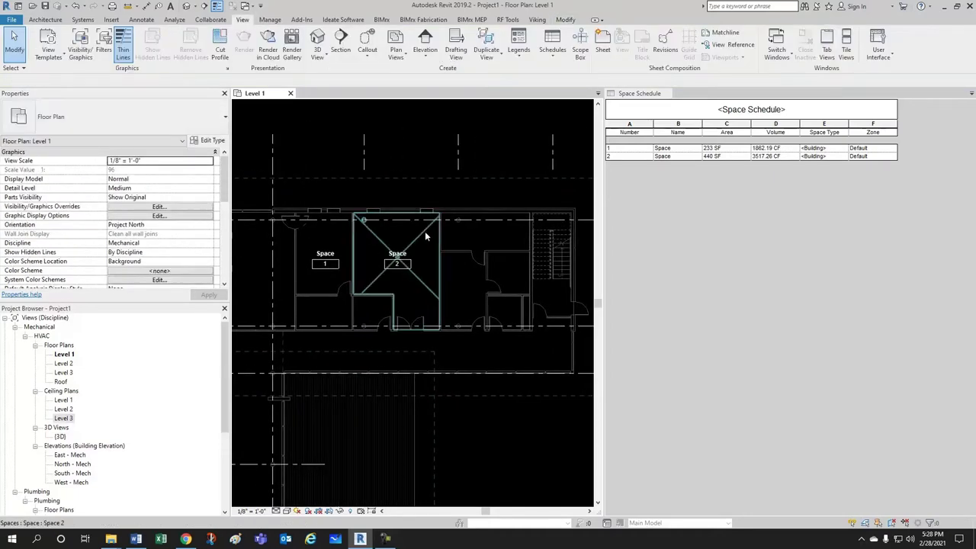
{"action": "left_click", "coordinate": [425, 240]}
{"action": "key", "text": "Escape"}
Step: Delete only the space tag of space 2 in the Level 1 plan
{"action": "scroll", "coordinate": [398, 276], "scroll_direction": "up", "scroll_amount": 2}
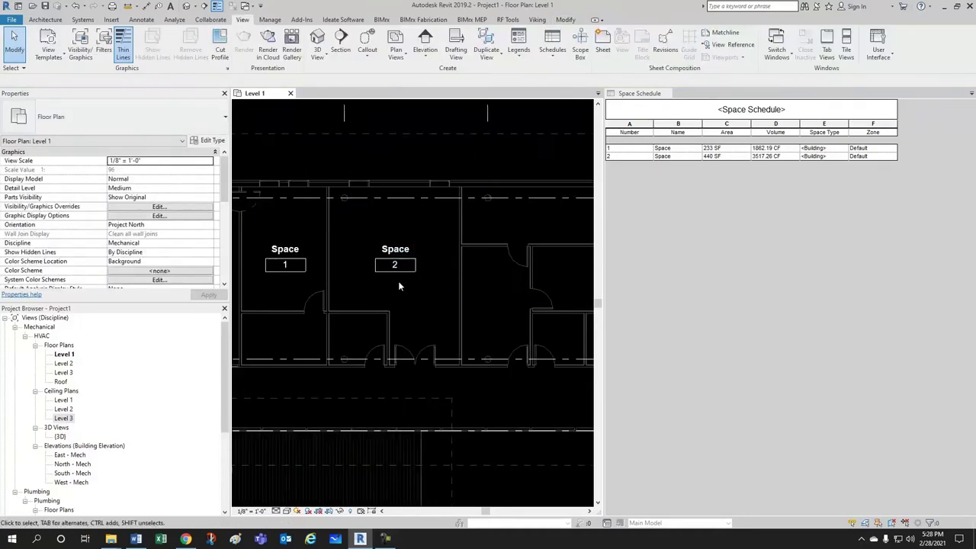
{"action": "left_click", "coordinate": [404, 274]}
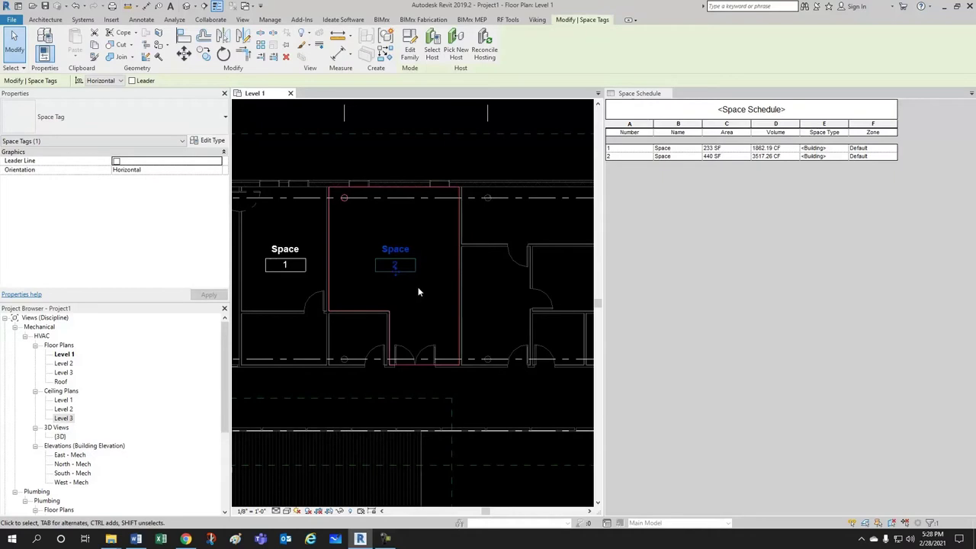
{"action": "key", "text": "Delete"}
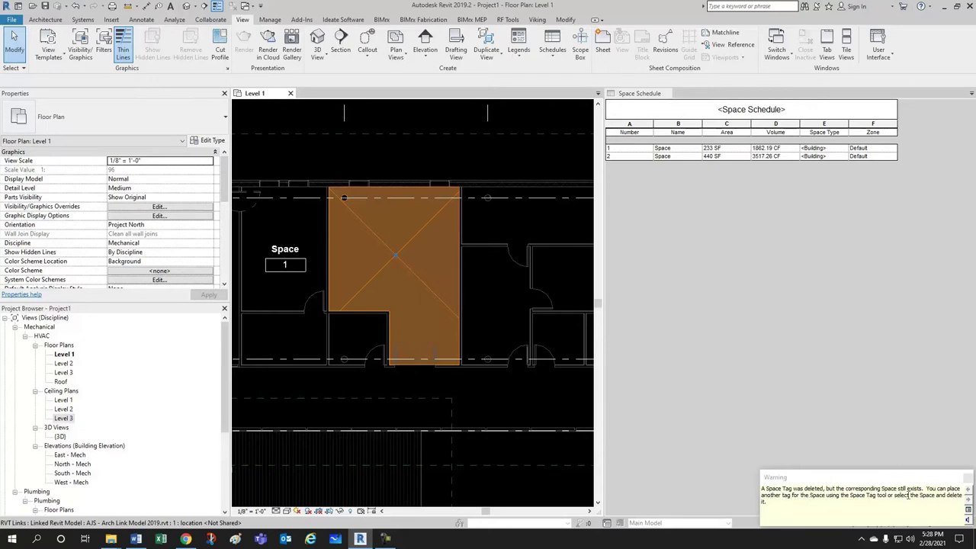
Step: Delete the untagged space 2 itself from the Level 1 plan
{"action": "left_click", "coordinate": [414, 246]}
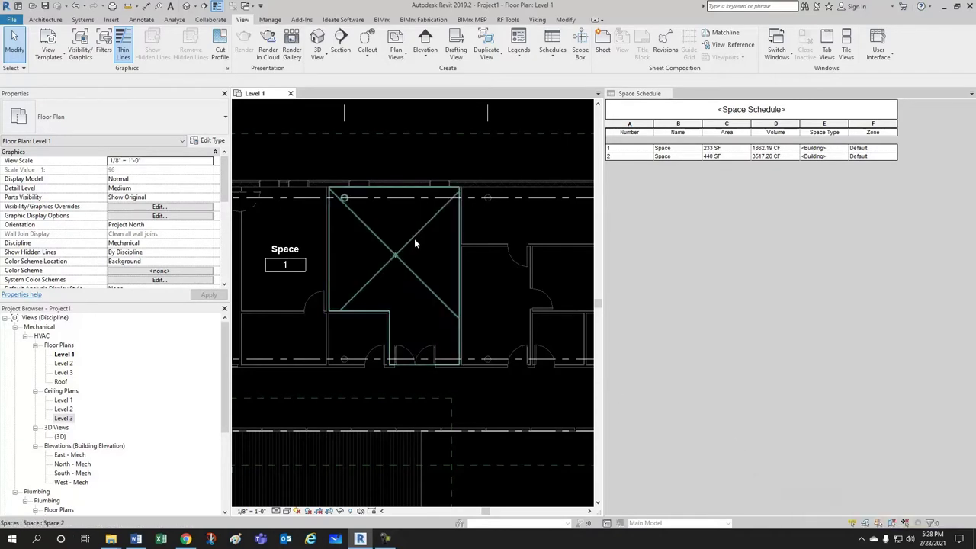
{"action": "left_click", "coordinate": [414, 238]}
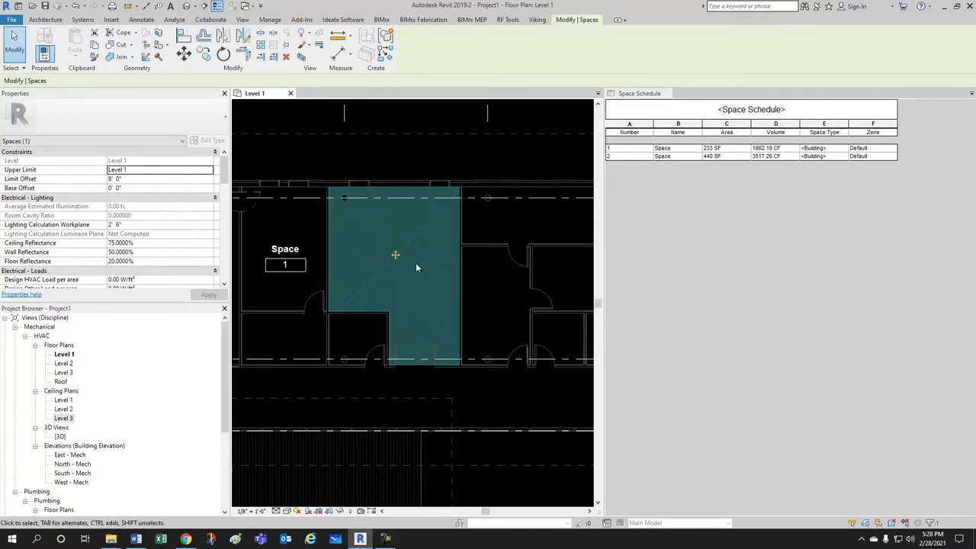
{"action": "left_click", "coordinate": [416, 262]}
{"action": "left_click", "coordinate": [415, 233]}
{"action": "key", "text": "Delete"}
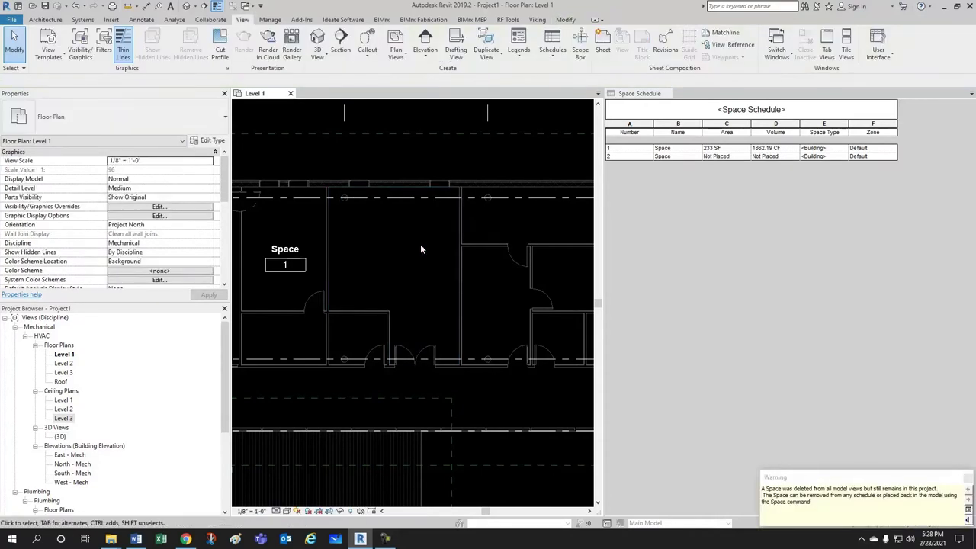
Step: Delete the row of the unplaced space 2 from the space schedule to remove it from the project
{"action": "left_click", "coordinate": [636, 158]}
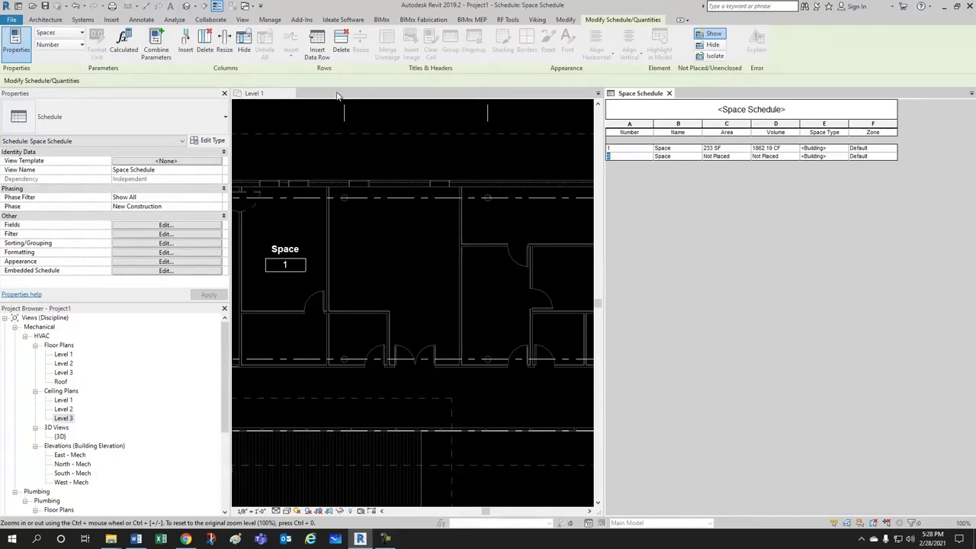
{"action": "left_click", "coordinate": [341, 50]}
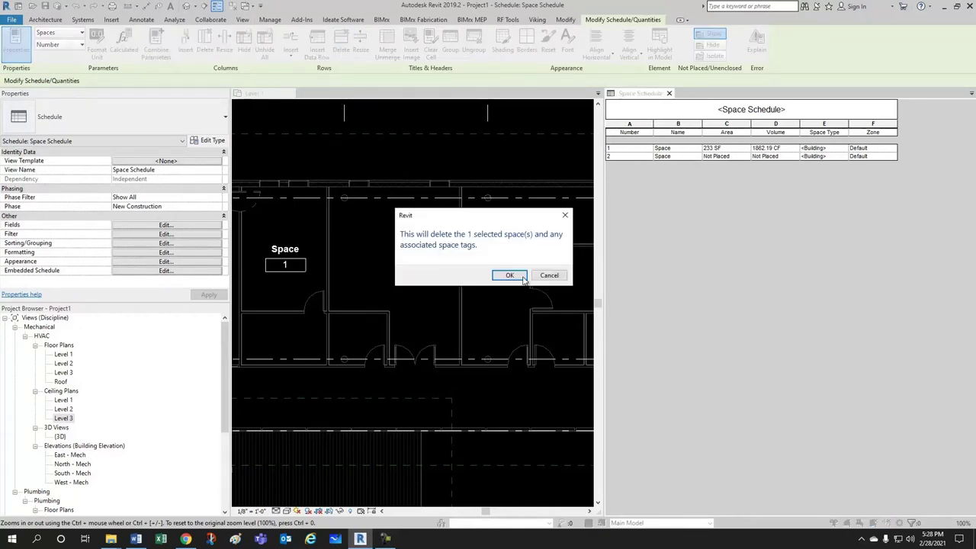
{"action": "left_click", "coordinate": [523, 277]}
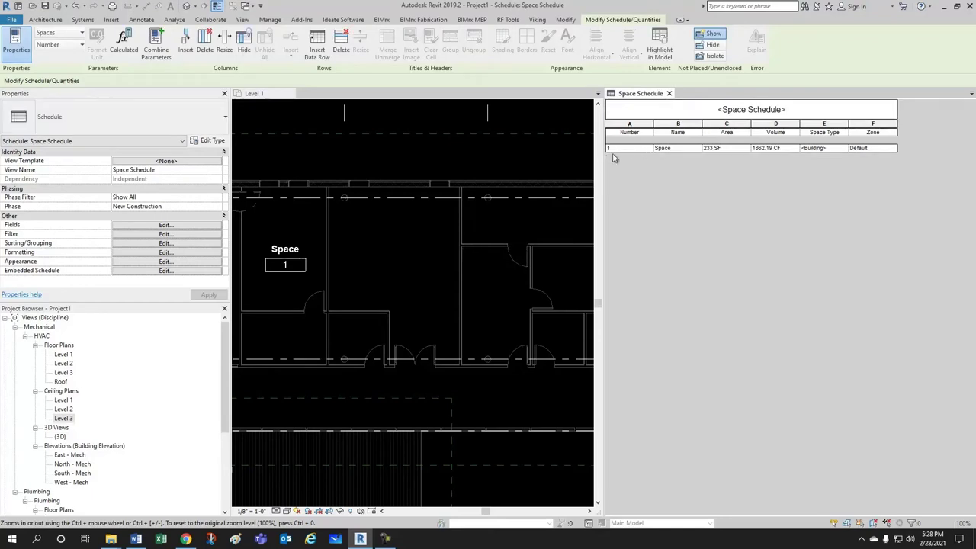
Step: Delete space 1 together with its tag from the project through its row in the space schedule
{"action": "left_click", "coordinate": [418, 264]}
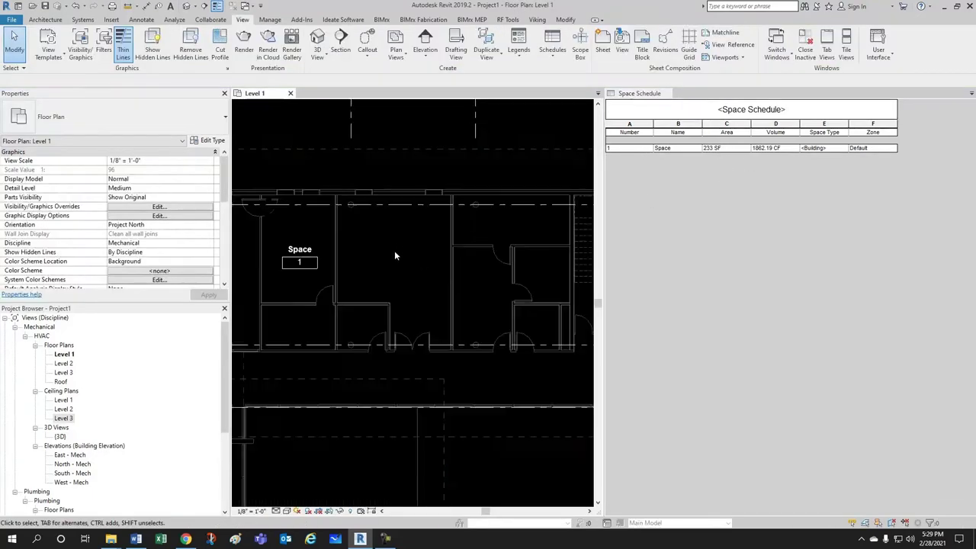
{"action": "scroll", "coordinate": [394, 251], "scroll_direction": "up", "scroll_amount": 3}
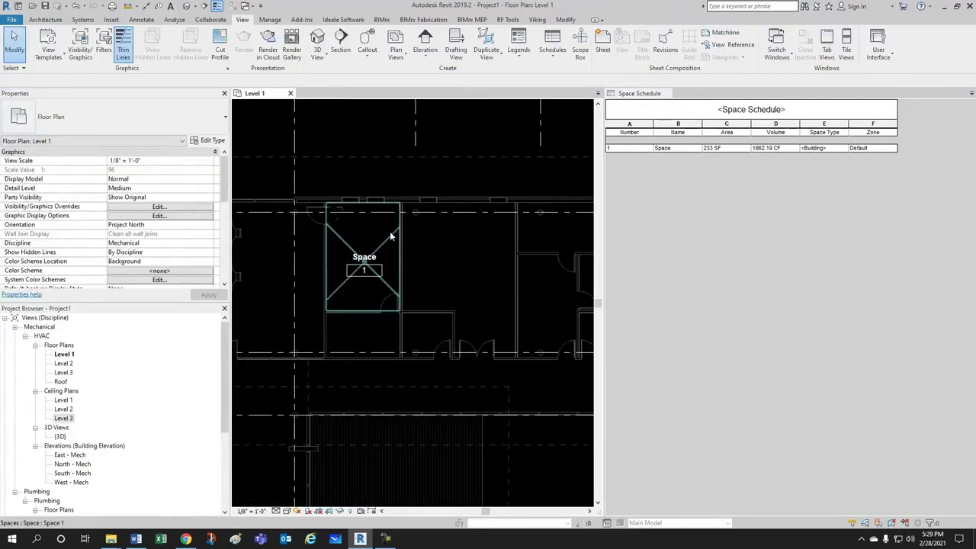
{"action": "left_click", "coordinate": [639, 149]}
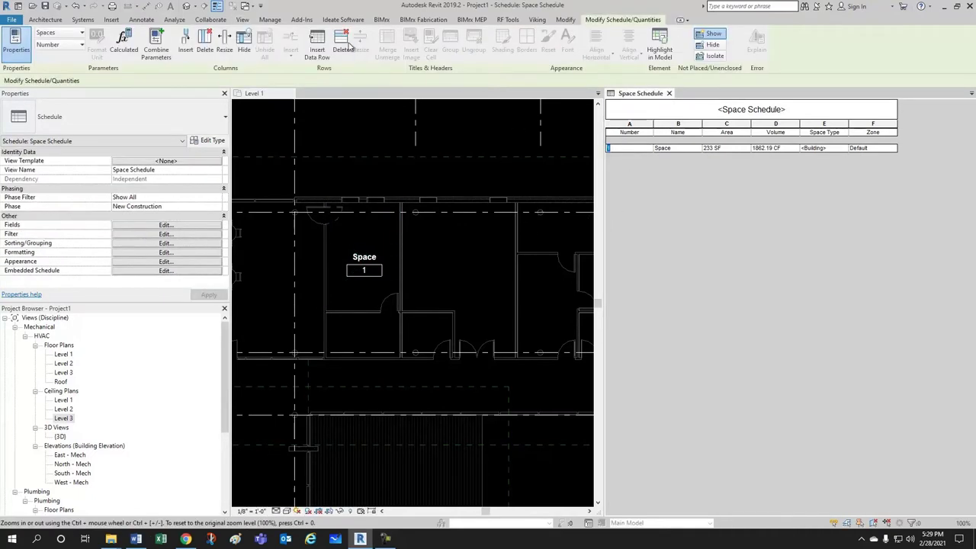
{"action": "left_click", "coordinate": [345, 45]}
{"action": "left_click", "coordinate": [503, 277]}
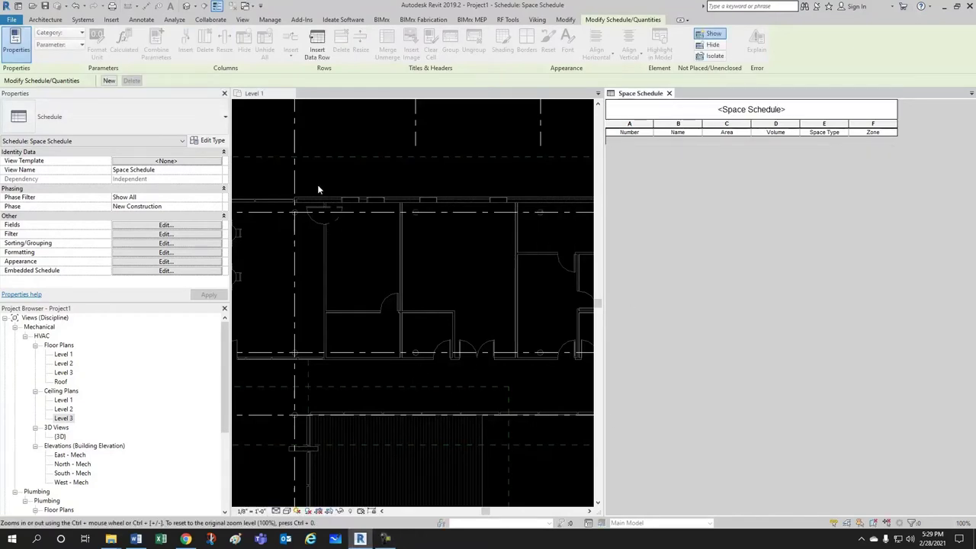
Step: Place new tagged spaces in the two Level 1 rooms that held spaces 1 and 2, with an 8' 0" offset
{"action": "scroll", "coordinate": [359, 222], "scroll_direction": "down", "scroll_amount": 2}
{"action": "left_click", "coordinate": [397, 181]}
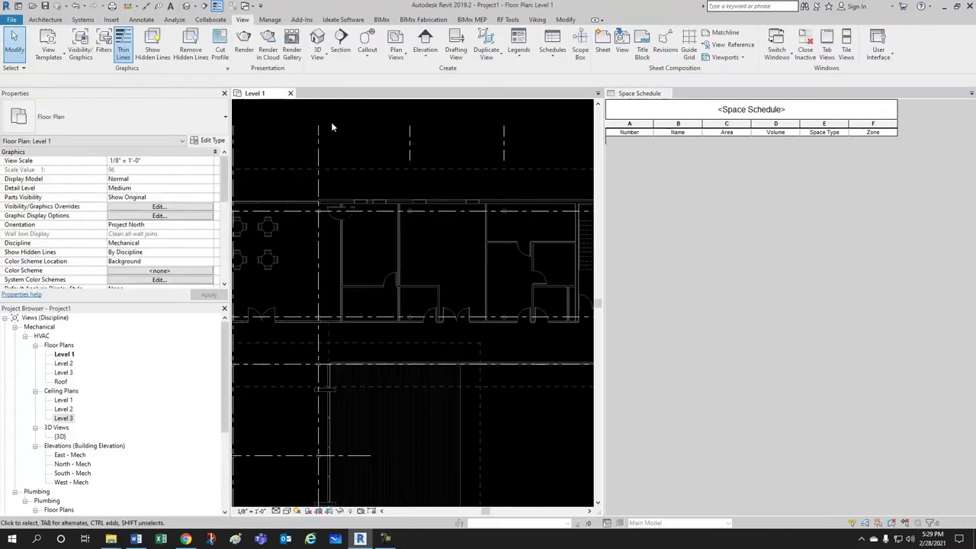
{"action": "left_click", "coordinate": [175, 19]}
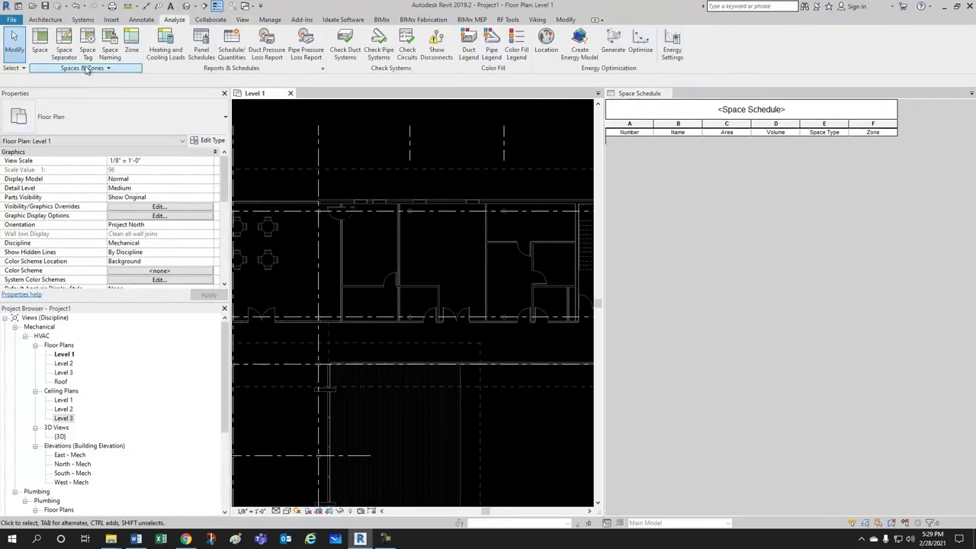
{"action": "left_click", "coordinate": [48, 45]}
{"action": "scroll", "coordinate": [392, 234], "scroll_direction": "up", "scroll_amount": 2}
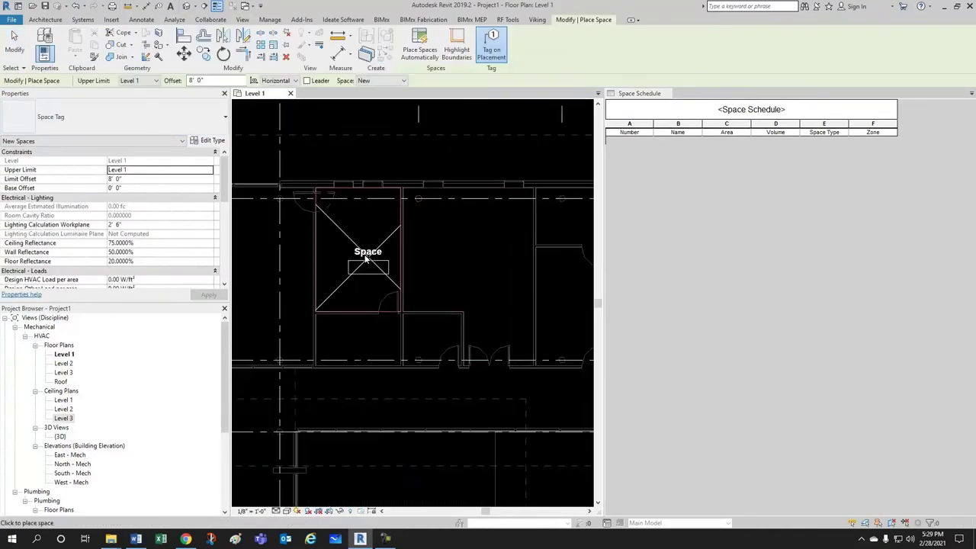
{"action": "left_click", "coordinate": [357, 250]}
{"action": "scroll", "coordinate": [445, 249], "scroll_direction": "up", "scroll_amount": 1}
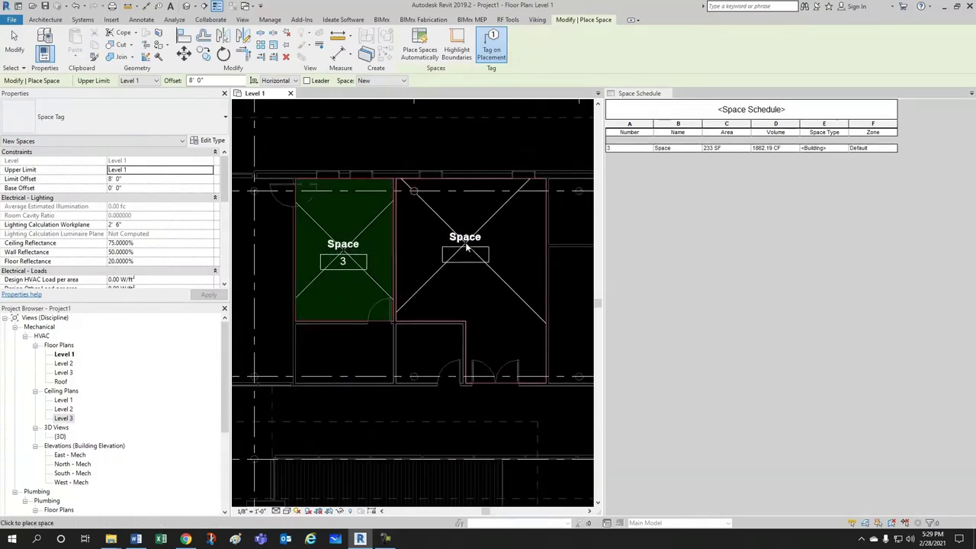
{"action": "left_click", "coordinate": [460, 242]}
{"action": "key", "text": "Escape"}
{"action": "key", "text": "Escape"}
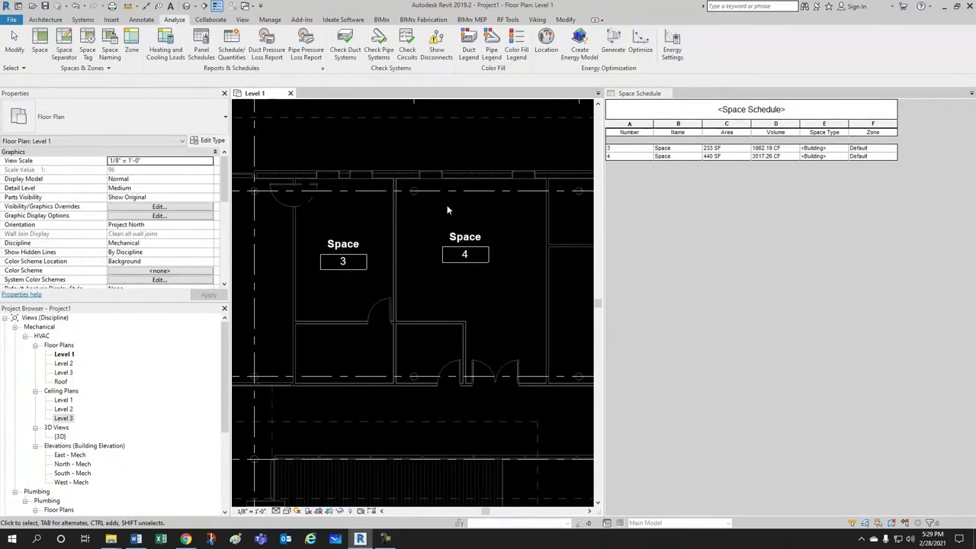
Step: Close the space schedule view, leaving only the Level 1 floor plan open
{"action": "scroll", "coordinate": [348, 262], "scroll_direction": "up", "scroll_amount": 2}
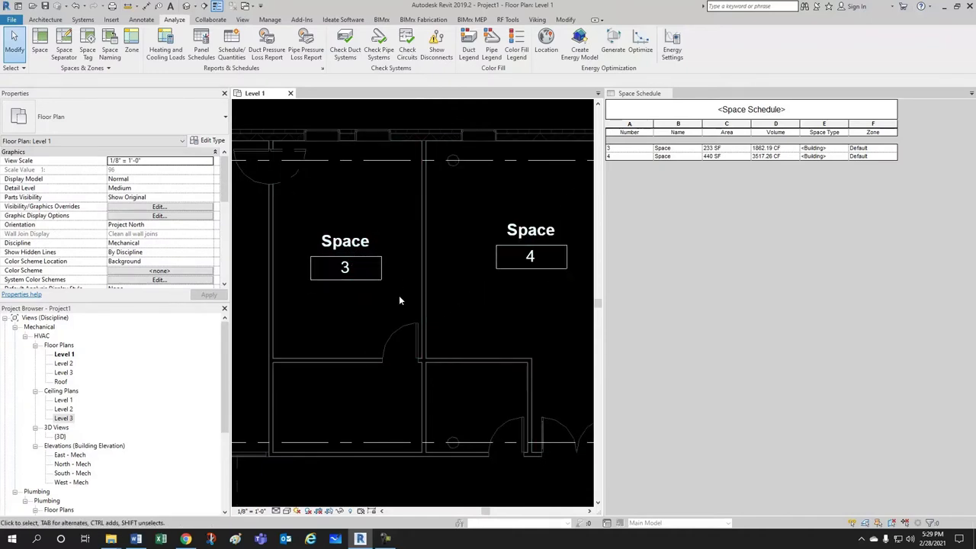
{"action": "scroll", "coordinate": [397, 301], "scroll_direction": "down", "scroll_amount": 3}
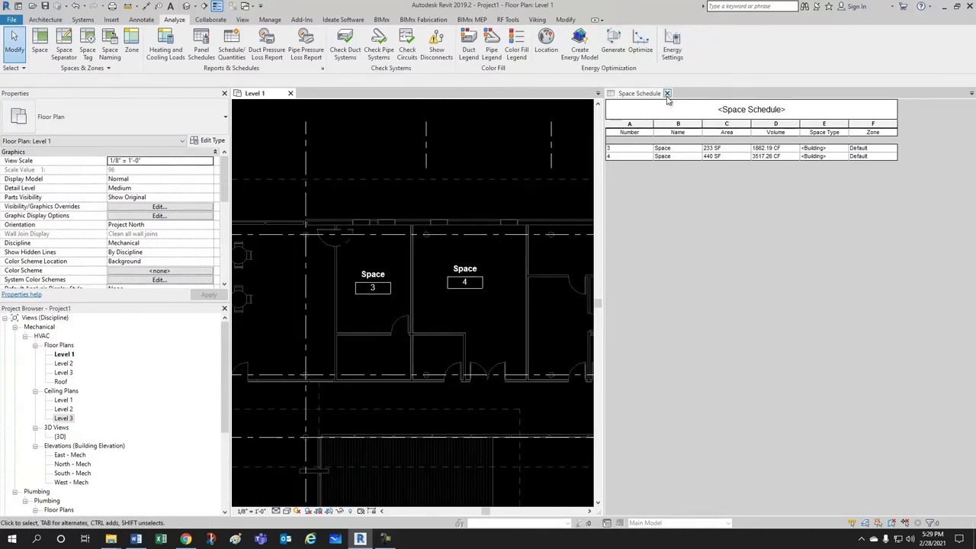
{"action": "left_click", "coordinate": [682, 118]}
{"action": "key", "text": "ctrl+F4"}
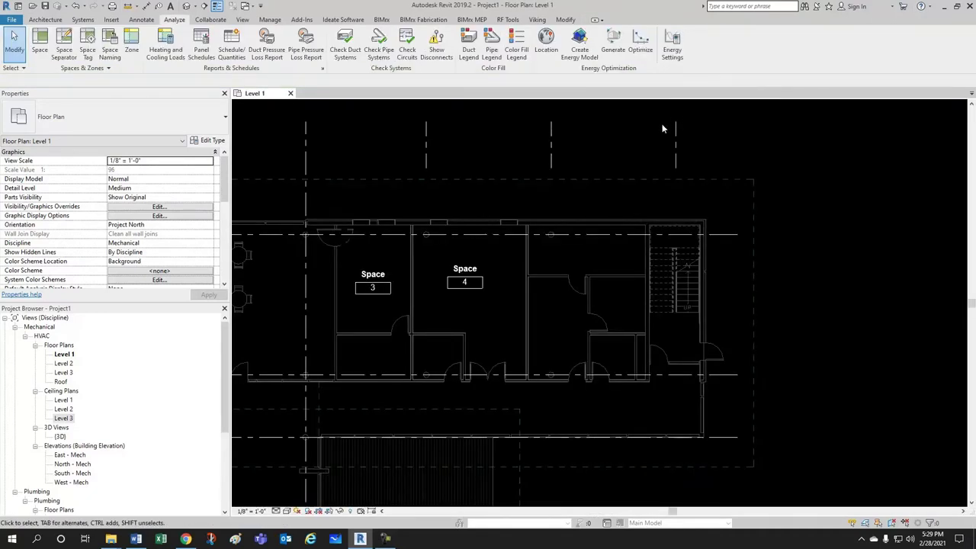
{"action": "scroll", "coordinate": [355, 320], "scroll_direction": "up", "scroll_amount": 1}
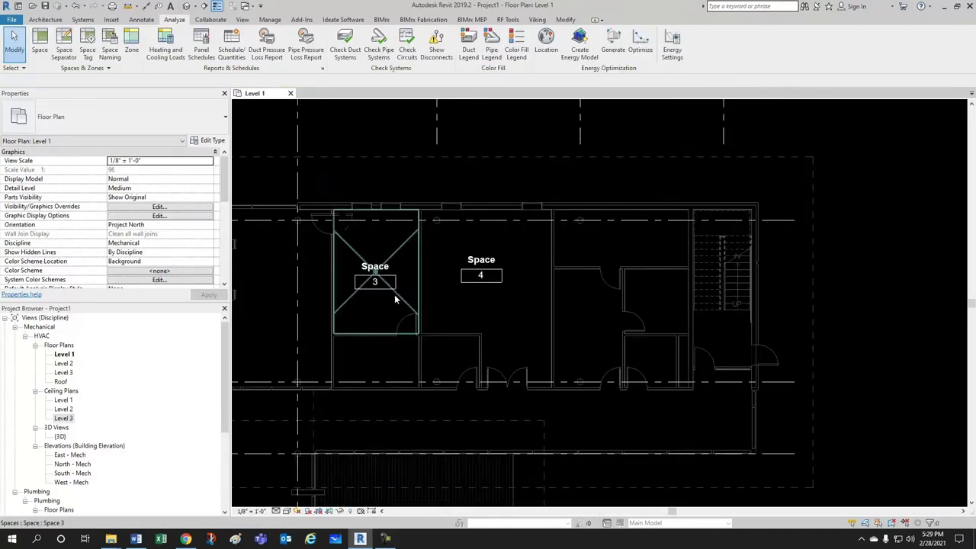
{"action": "scroll", "coordinate": [386, 288], "scroll_direction": "up", "scroll_amount": 1}
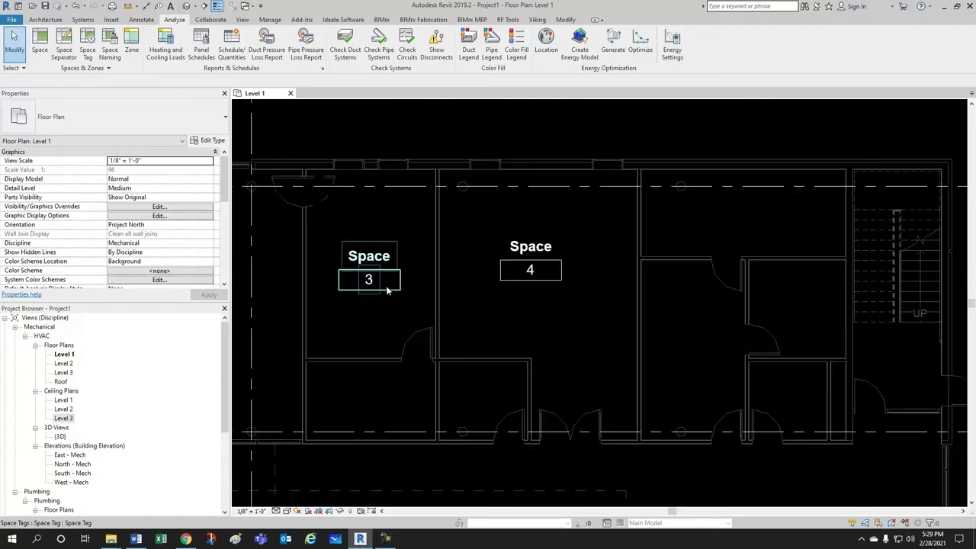
{"action": "middle_click_drag", "start_coordinate": [388, 288], "coordinate": [407, 283]}
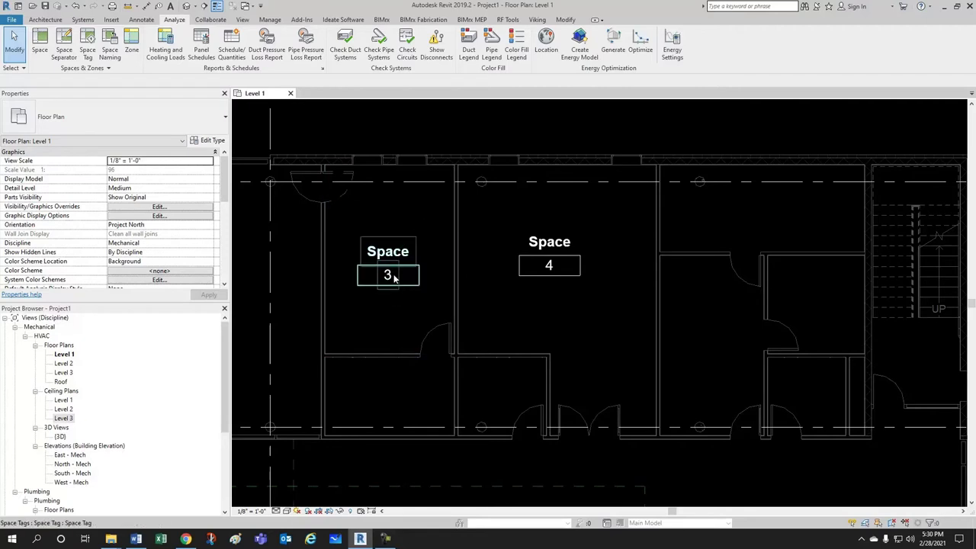
{"action": "scroll", "coordinate": [501, 267], "scroll_direction": "down", "scroll_amount": 2}
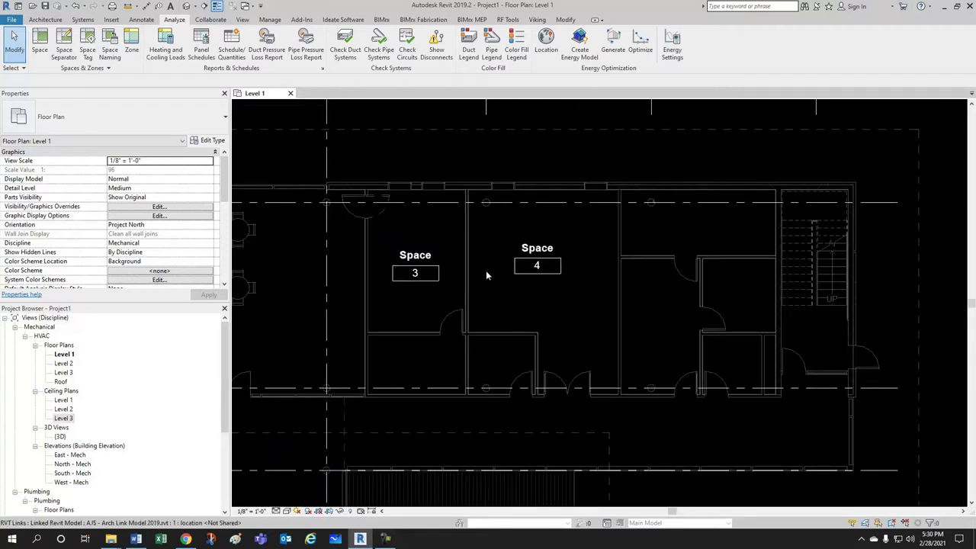
{"action": "scroll", "coordinate": [508, 248], "scroll_direction": "down", "scroll_amount": 1}
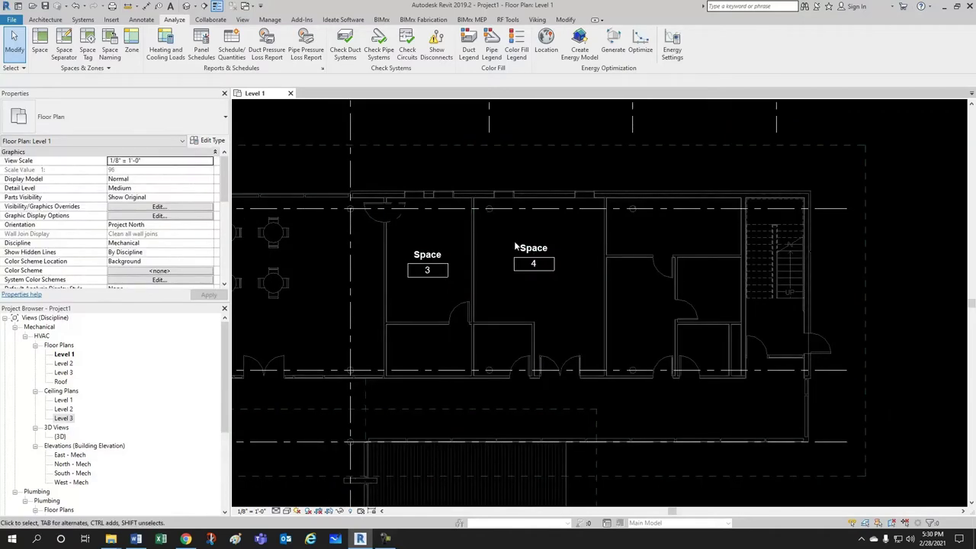
Step: Set the linked model AJS - Arch Link Model 2019.rvt to display by linked view in this plan, using Floor Plan: Level 1
{"action": "key", "text": "v"}
{"action": "key", "text": "v"}
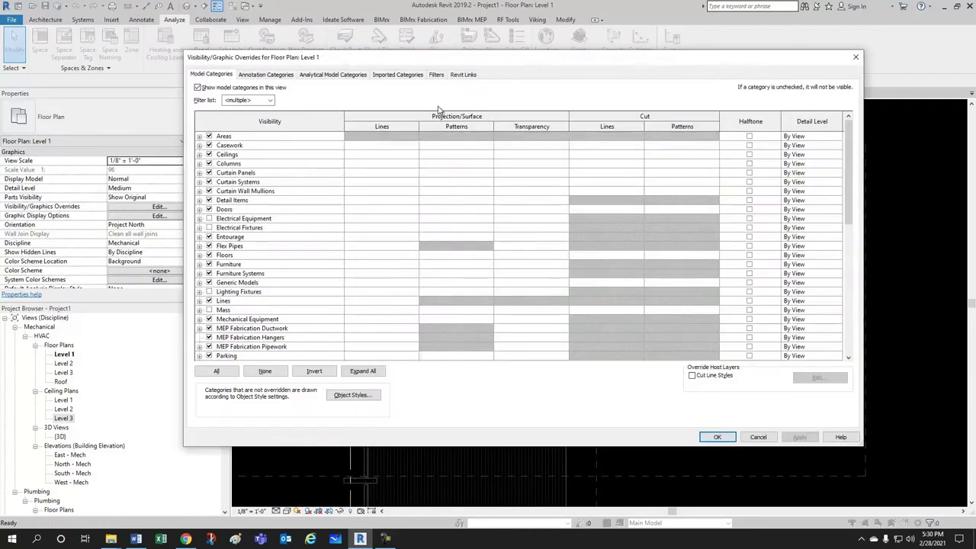
{"action": "left_click", "coordinate": [464, 74]}
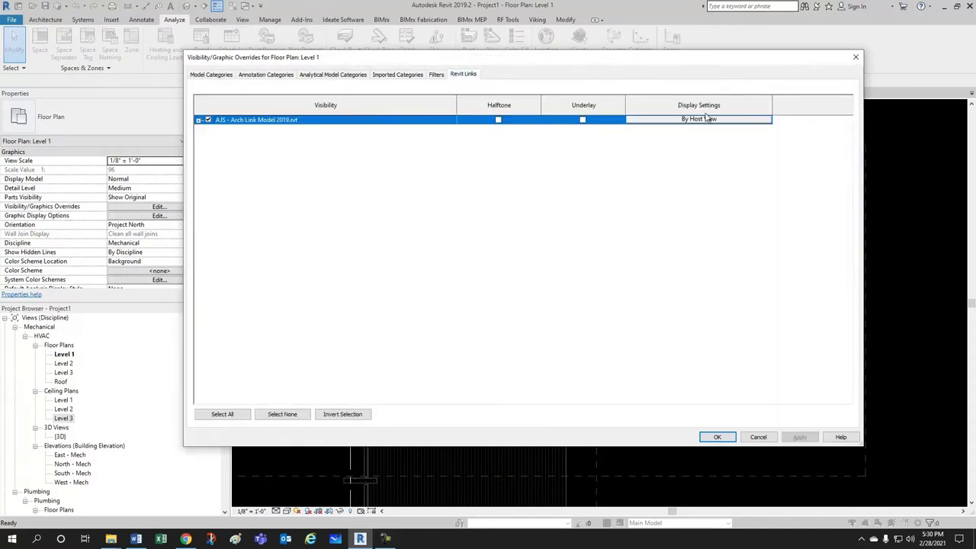
{"action": "left_click", "coordinate": [697, 122]}
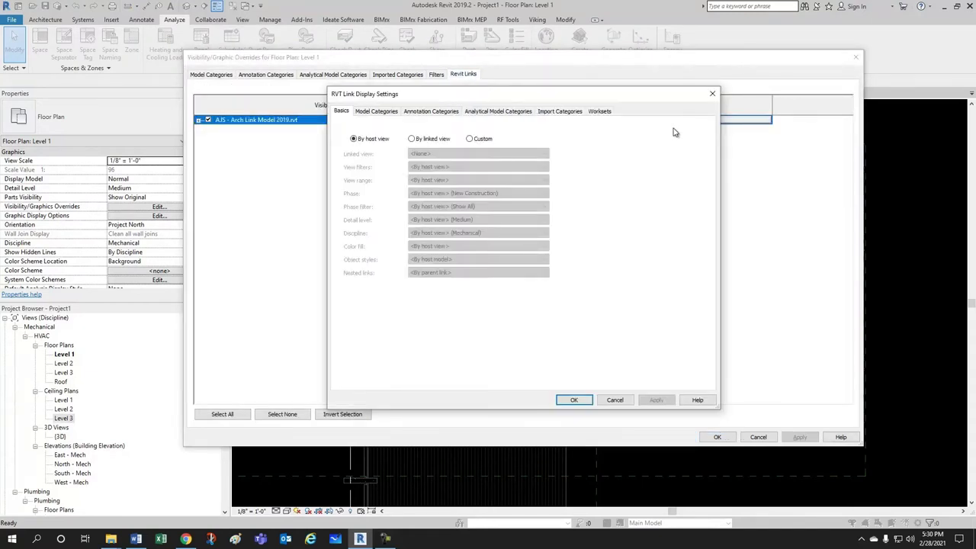
{"action": "left_click", "coordinate": [412, 139]}
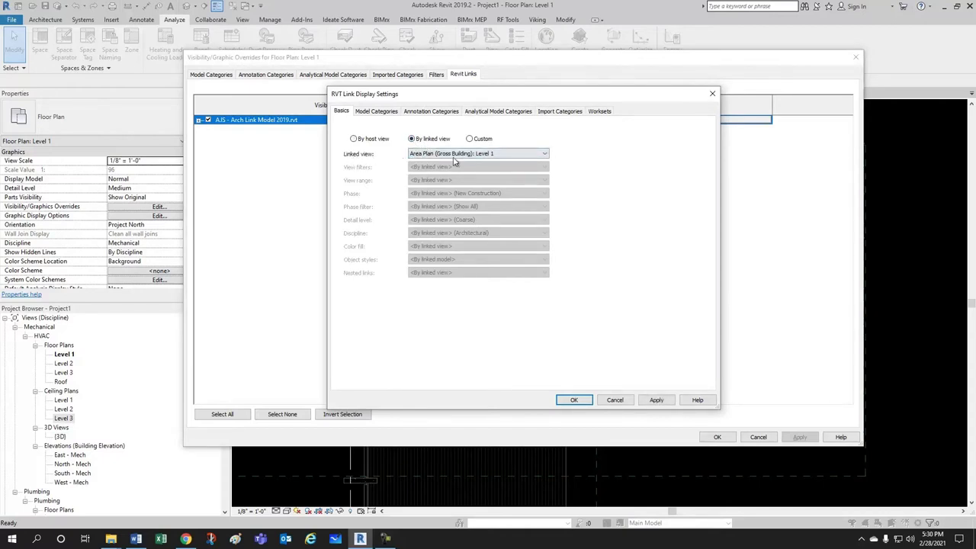
{"action": "left_click", "coordinate": [544, 153]}
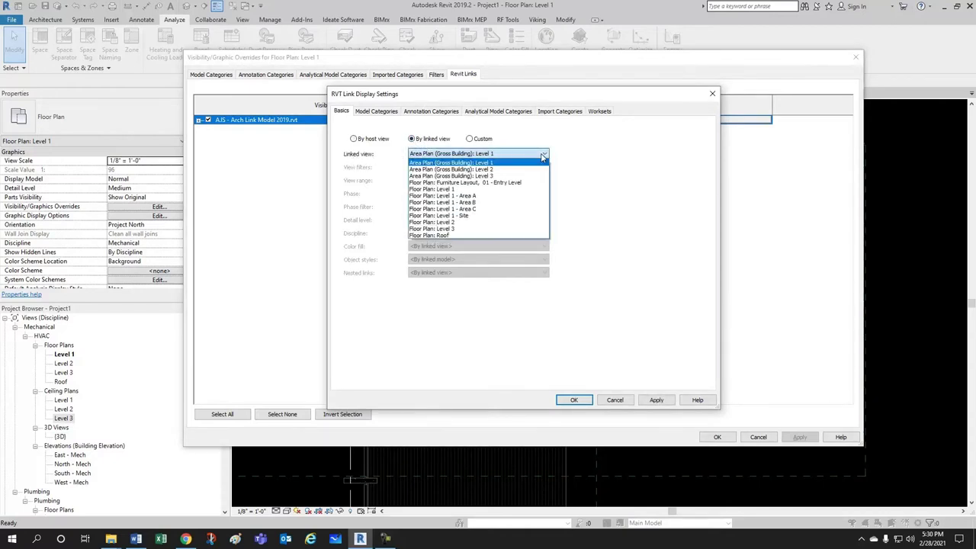
{"action": "left_click", "coordinate": [441, 190]}
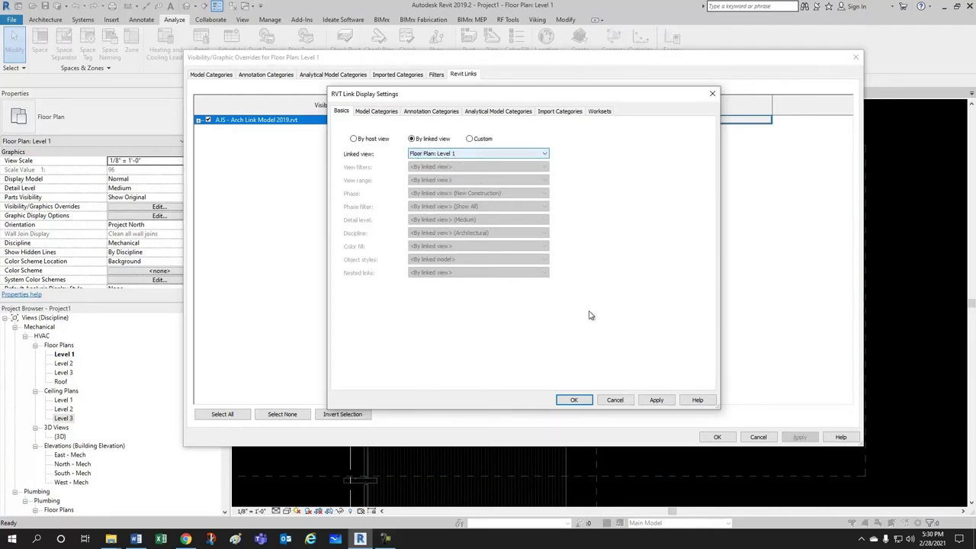
{"action": "left_click", "coordinate": [574, 400]}
{"action": "left_click", "coordinate": [717, 437]}
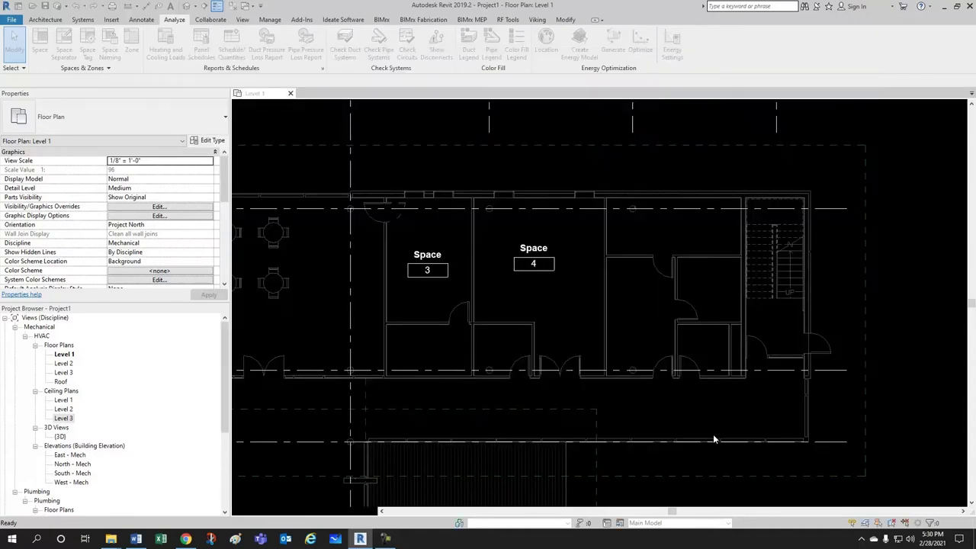
Step: Examine the room tags shown from the linked architectural model, checking what gets selected at the Cafeteria tag
{"action": "scroll", "coordinate": [540, 275], "scroll_direction": "down", "scroll_amount": 1}
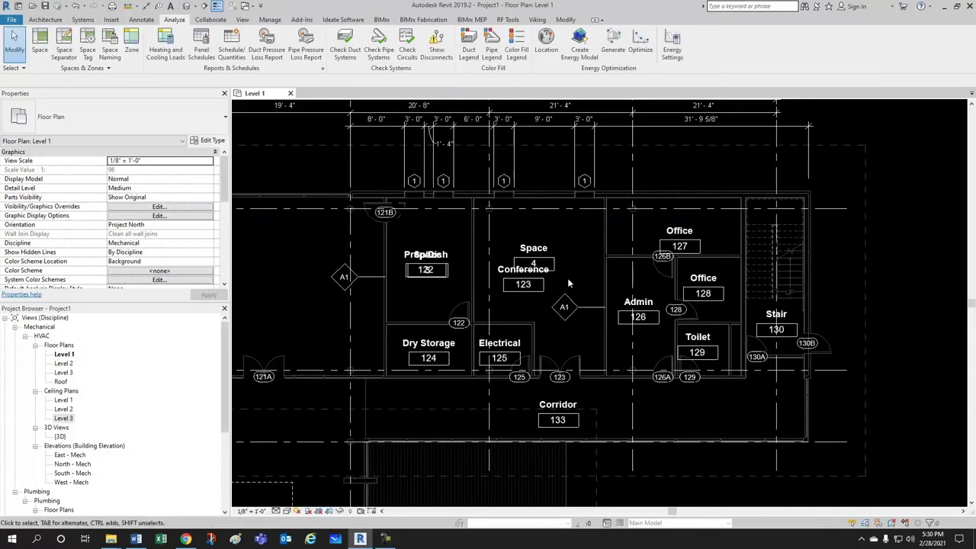
{"action": "scroll", "coordinate": [595, 326], "scroll_direction": "down", "scroll_amount": 1}
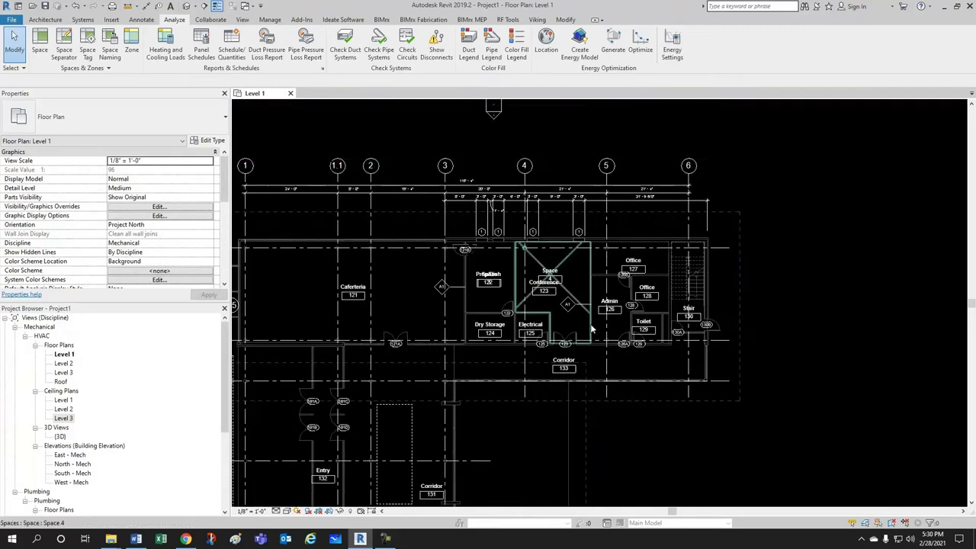
{"action": "left_click", "coordinate": [359, 297]}
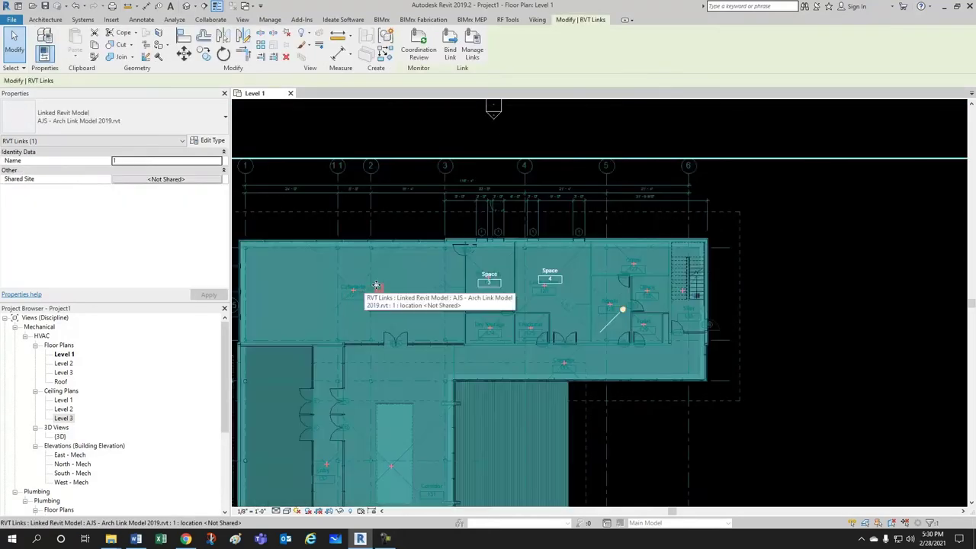
{"action": "key", "text": "Escape"}
{"action": "scroll", "coordinate": [356, 320], "scroll_direction": "up", "scroll_amount": 2}
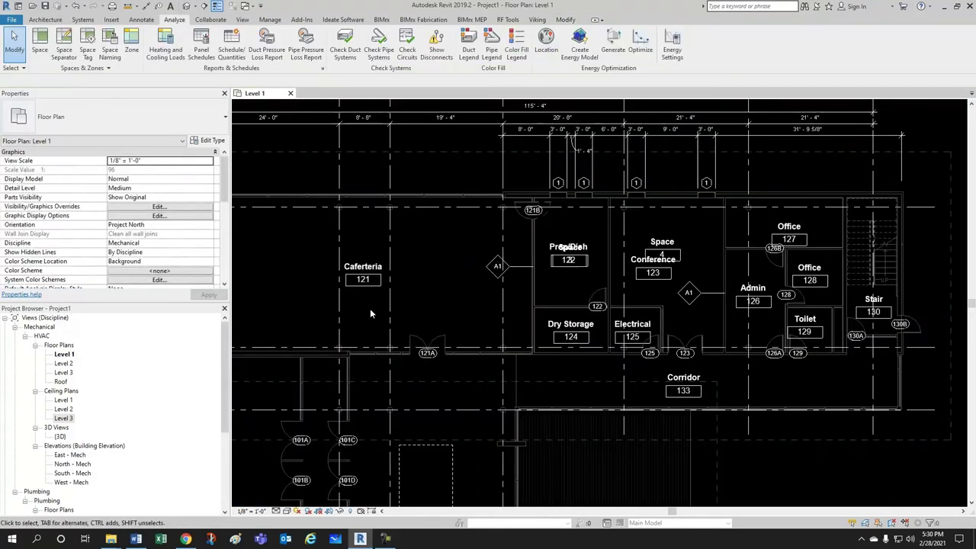
{"action": "left_click", "coordinate": [378, 286]}
{"action": "key", "text": "Escape"}
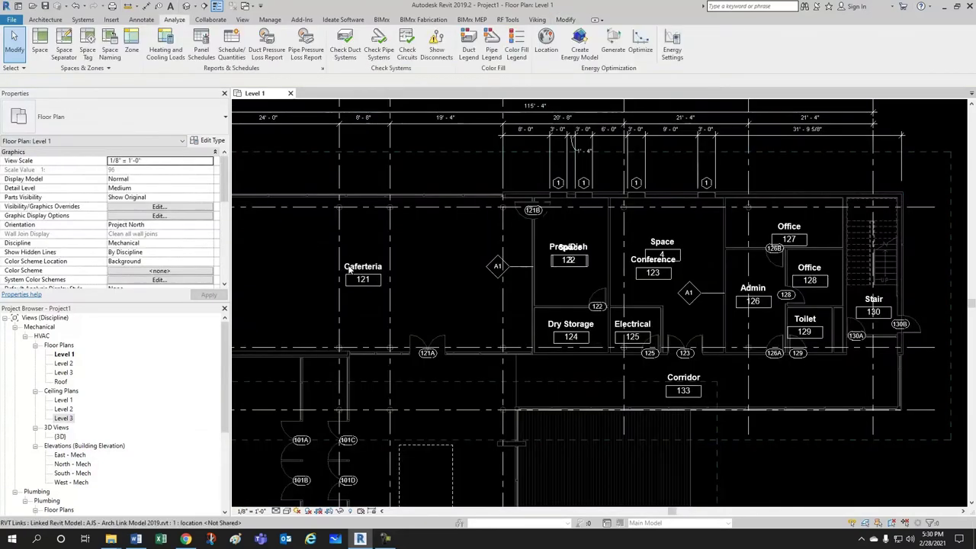
{"action": "left_click", "coordinate": [360, 271]}
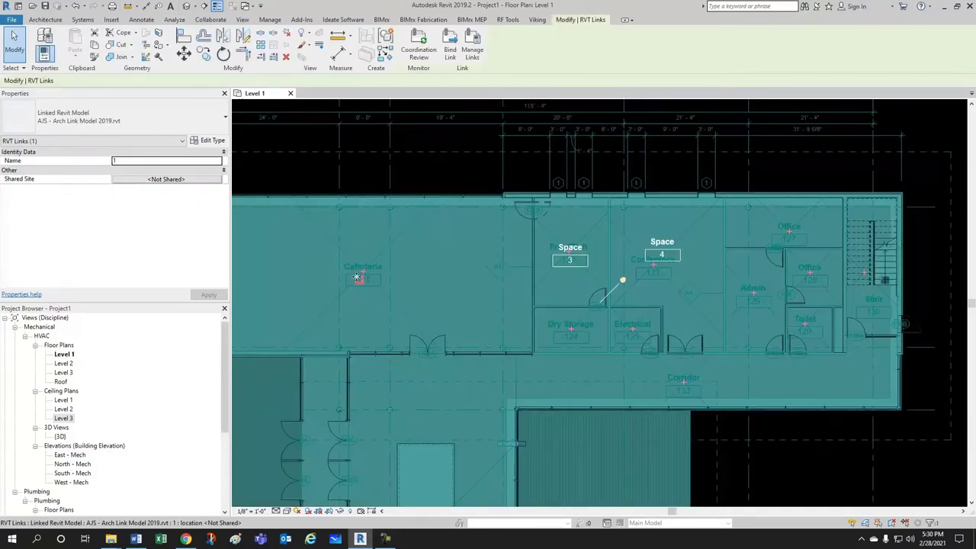
{"action": "key", "text": "Escape"}
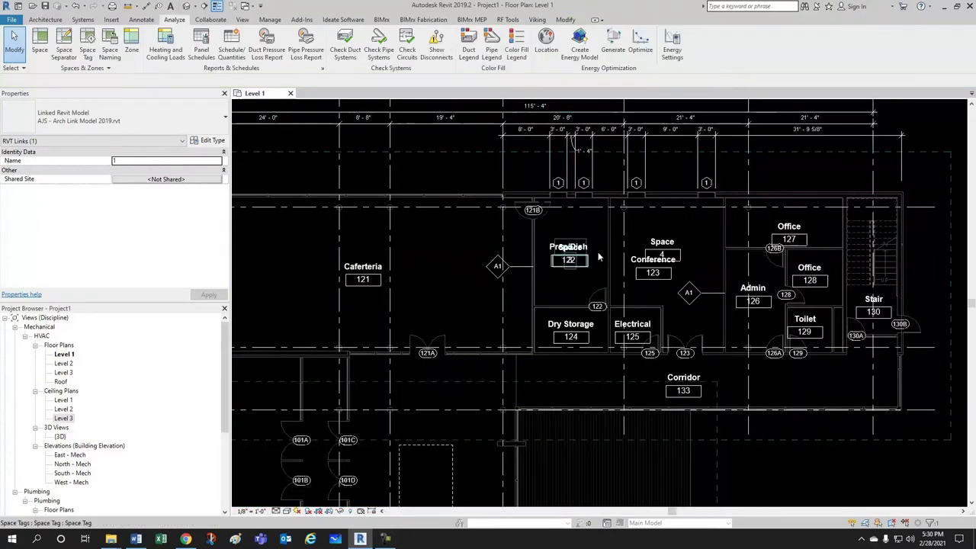
Step: Move the space 3 tag down so it sits directly below the Prep/Dish room tag
{"action": "scroll", "coordinate": [641, 260], "scroll_direction": "up", "scroll_amount": 2}
{"action": "left_click", "coordinate": [538, 271]}
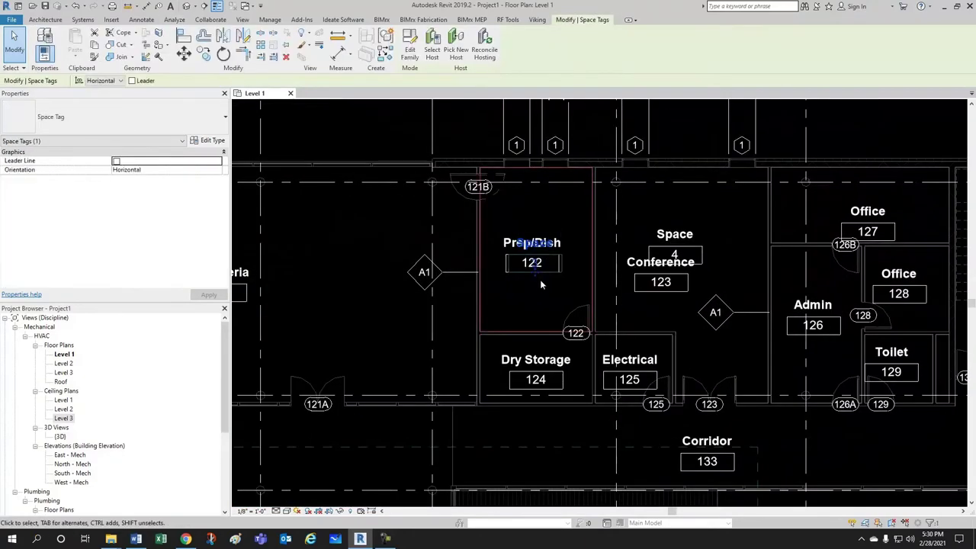
{"action": "left_click_drag", "start_coordinate": [535, 269], "coordinate": [536, 317]}
{"action": "key", "text": "Escape"}
Step: Rename space 3 as Prep/Dish and set its number to 122 through its tag
{"action": "scroll", "coordinate": [557, 290], "scroll_direction": "up", "scroll_amount": 2}
{"action": "left_click", "coordinate": [546, 284]}
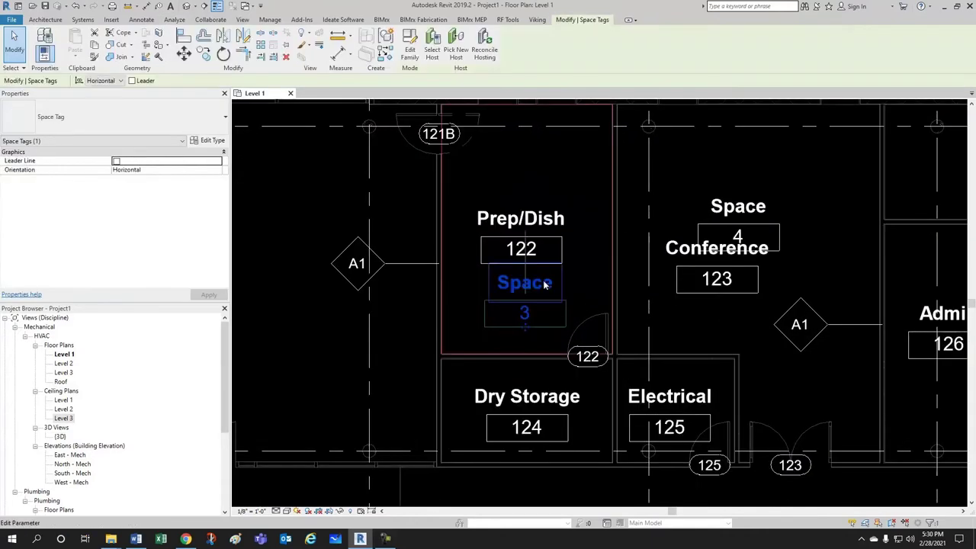
{"action": "left_click", "coordinate": [534, 284]}
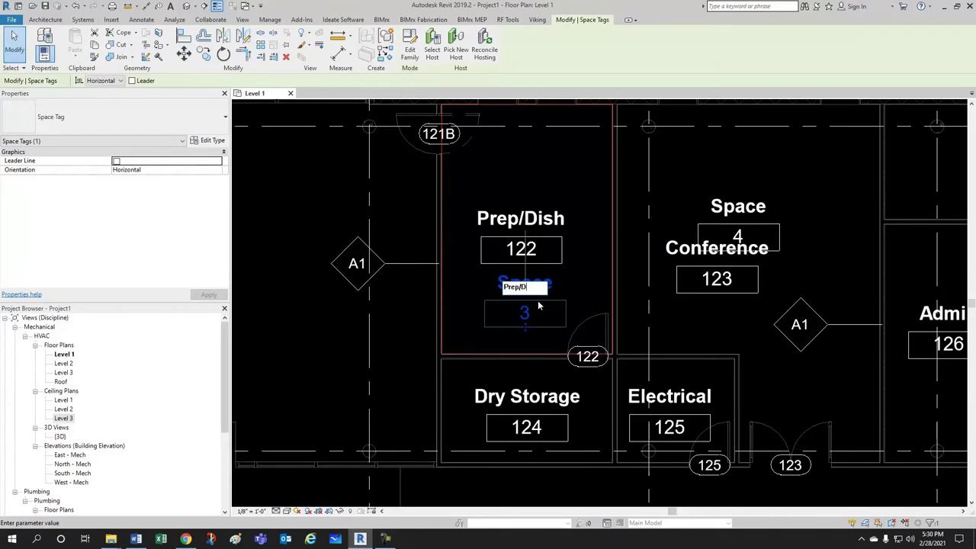
{"action": "key", "text": "Return"}
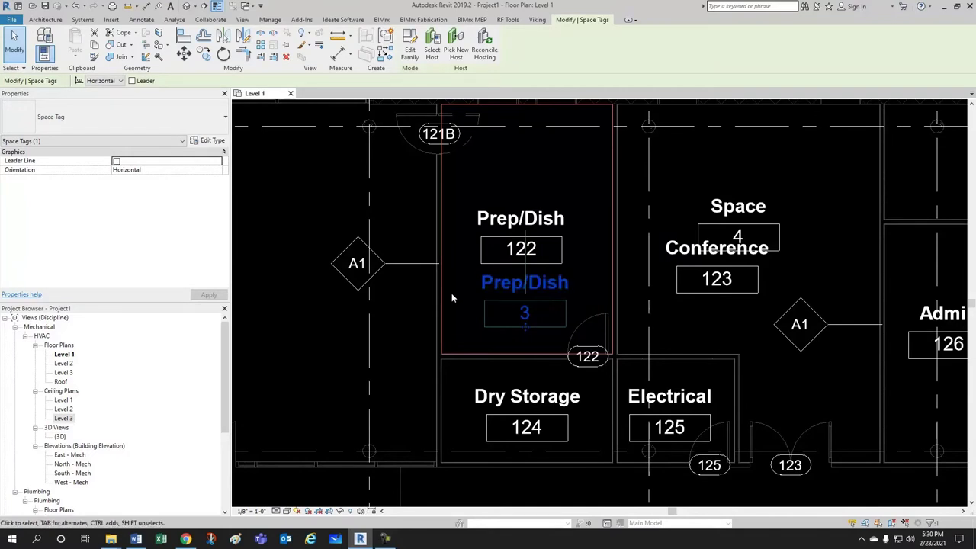
{"action": "left_click", "coordinate": [525, 315]}
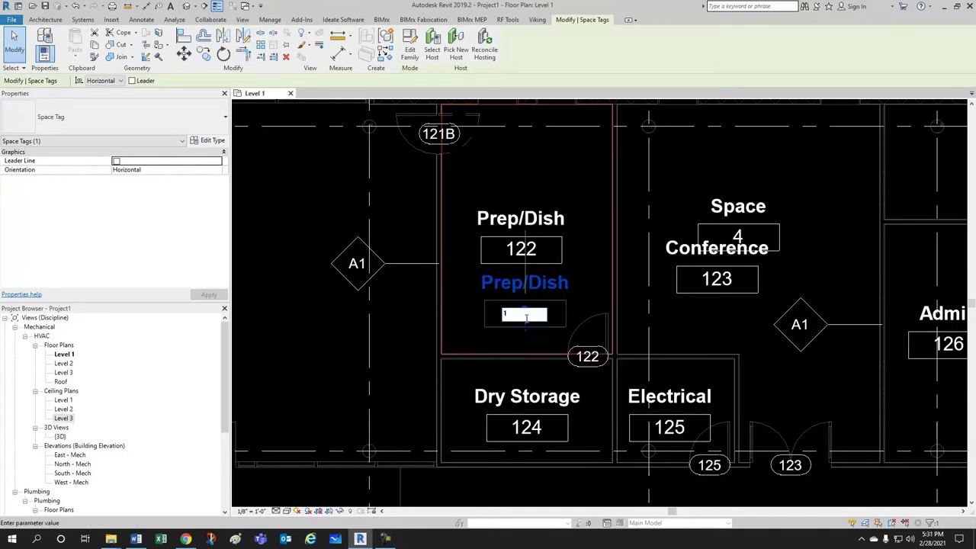
{"action": "type", "text": "122"}
{"action": "key", "text": "Return"}
{"action": "scroll", "coordinate": [549, 323], "scroll_direction": "down", "scroll_amount": 2}
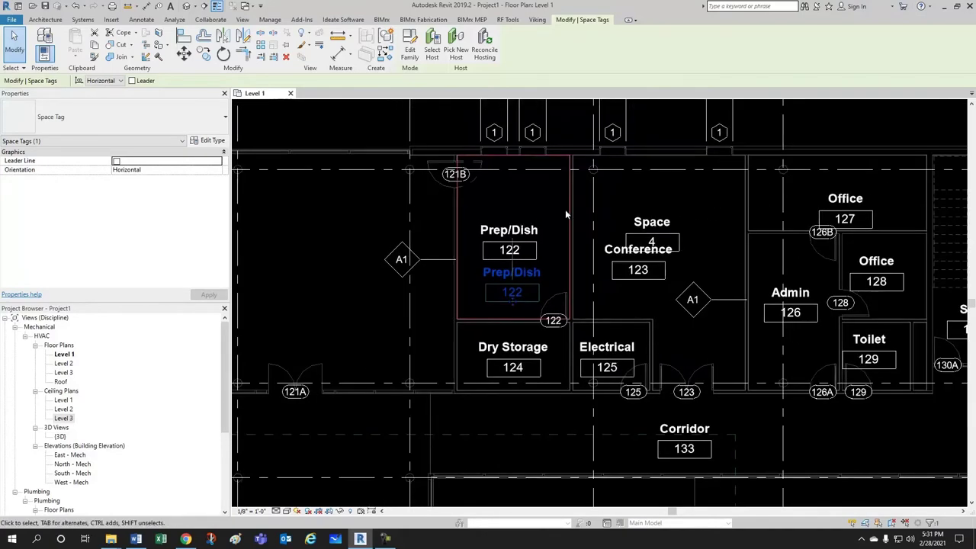
{"action": "left_click", "coordinate": [553, 254]}
{"action": "scroll", "coordinate": [553, 252], "scroll_direction": "down", "scroll_amount": 2}
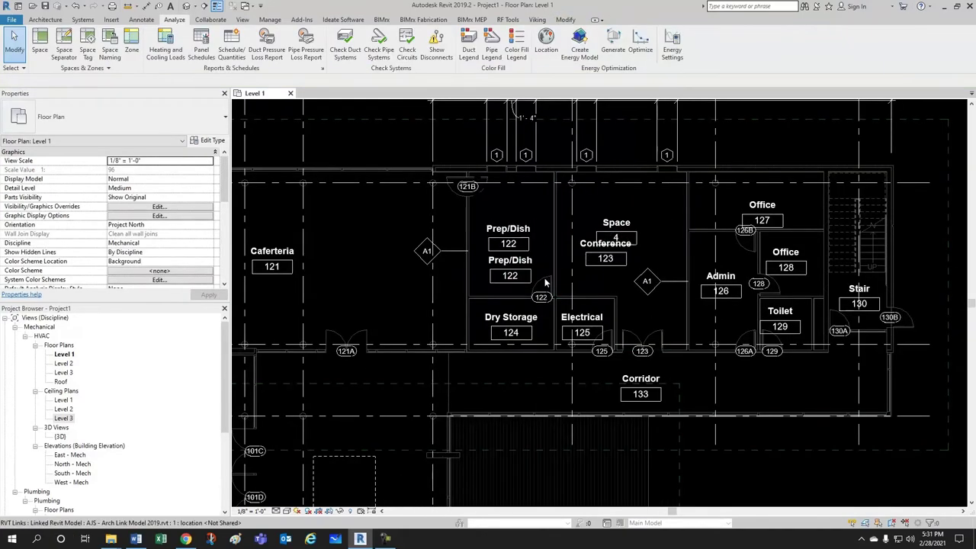
Step: Open the family of the space 4 tag in the Conference room for editing
{"action": "middle_click_drag", "start_coordinate": [544, 279], "coordinate": [442, 285]}
{"action": "scroll", "coordinate": [441, 285], "scroll_direction": "up", "scroll_amount": 1}
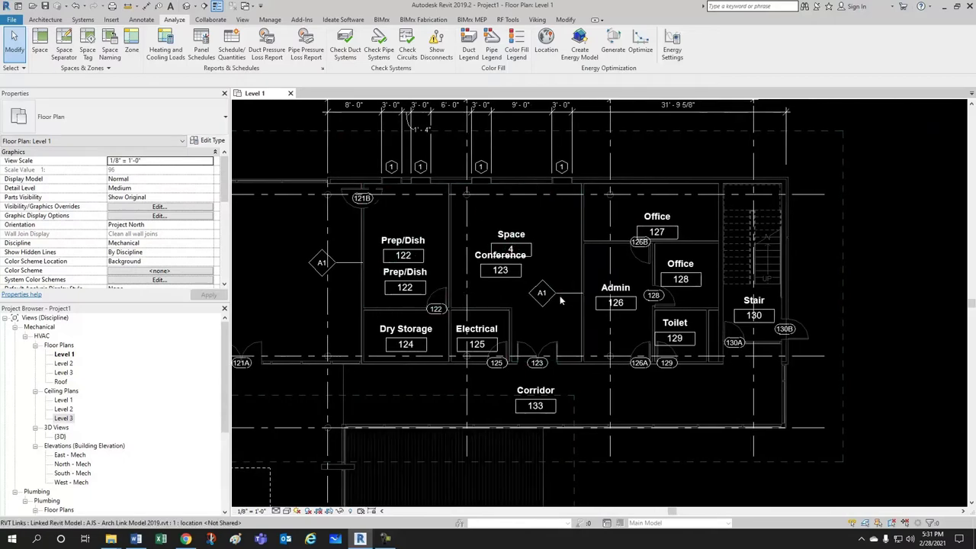
{"action": "scroll", "coordinate": [507, 297], "scroll_direction": "up", "scroll_amount": 2}
{"action": "scroll", "coordinate": [533, 362], "scroll_direction": "down", "scroll_amount": 1}
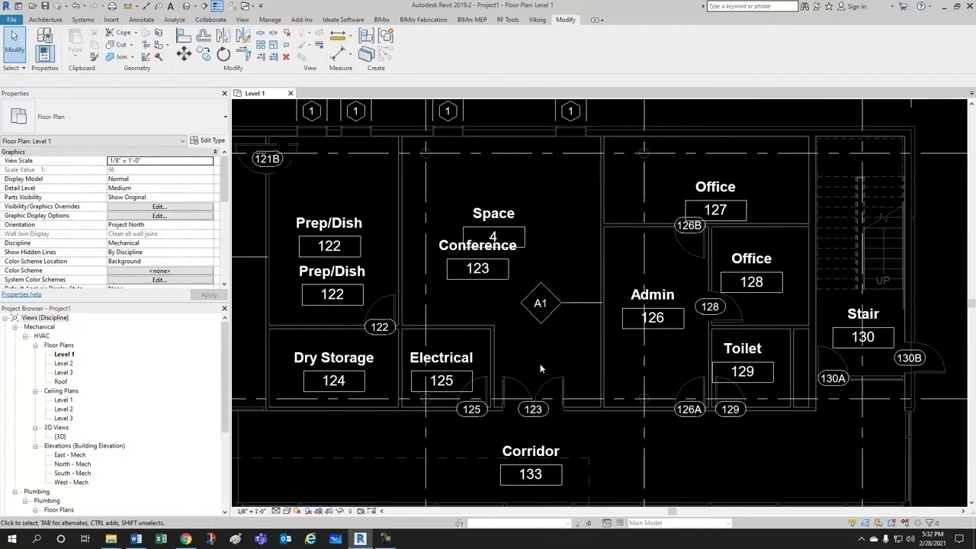
{"action": "middle_click_drag", "start_coordinate": [547, 347], "coordinate": [537, 362]}
{"action": "scroll", "coordinate": [548, 268], "scroll_direction": "up", "scroll_amount": 1}
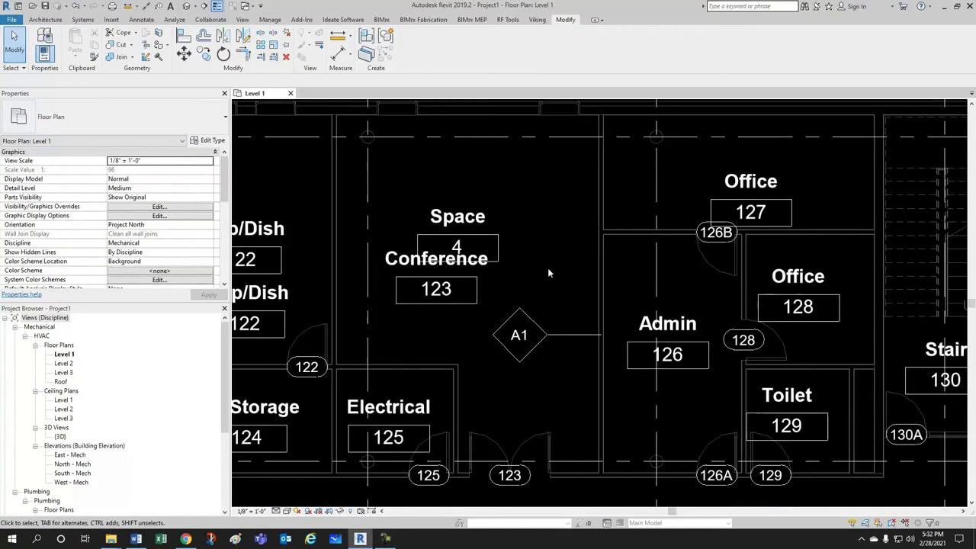
{"action": "left_click", "coordinate": [463, 240]}
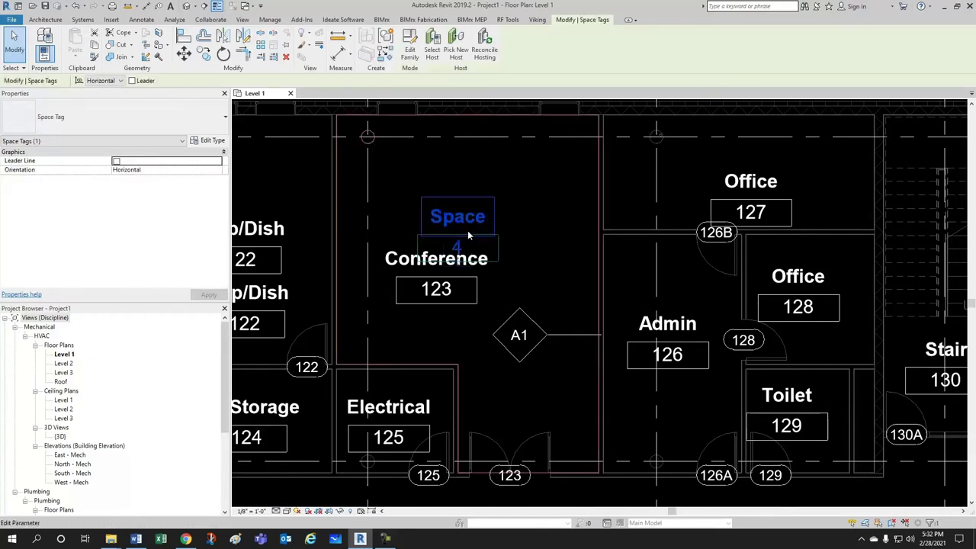
{"action": "right_click", "coordinate": [483, 238]}
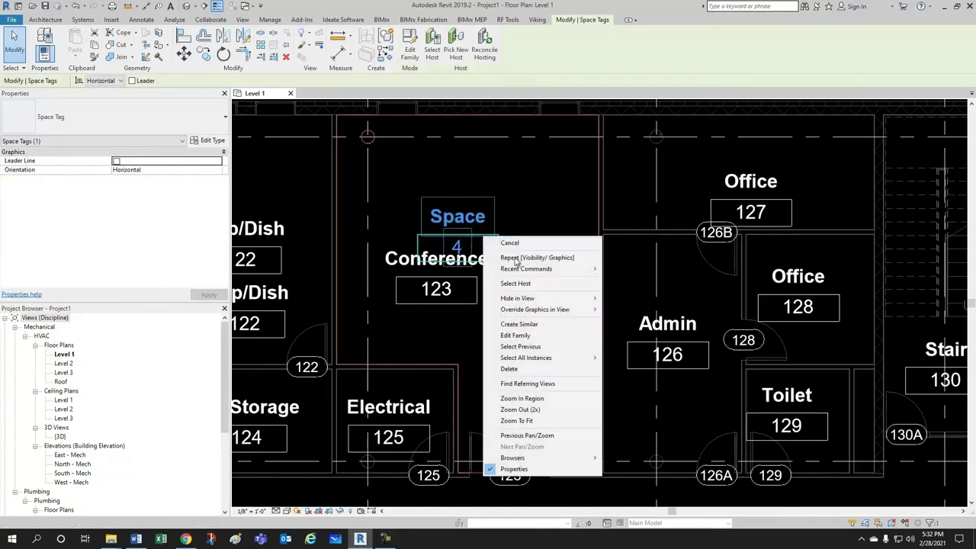
{"action": "left_click", "coordinate": [516, 336]}
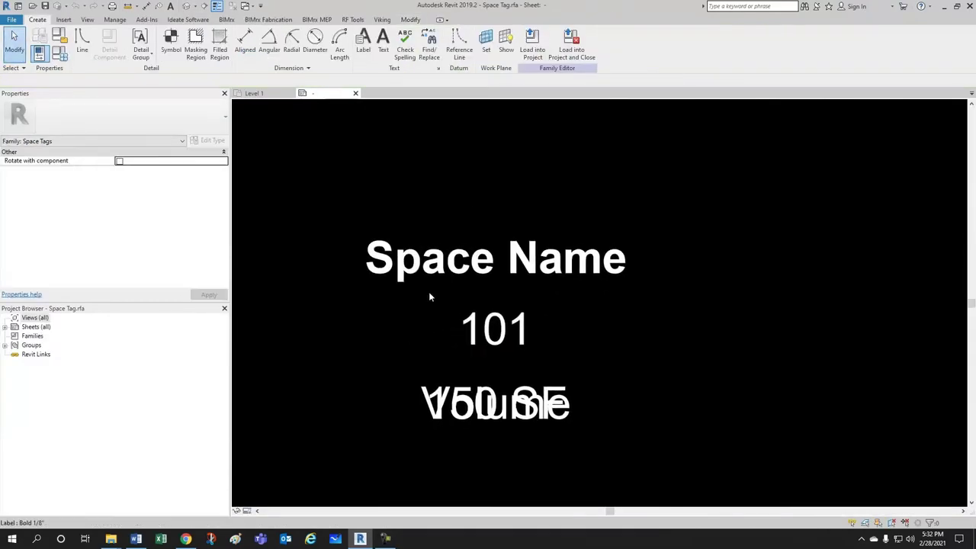
Step: Replace the Name parameter with Room Name in the tag family's Space Name label
{"action": "left_click", "coordinate": [426, 275]}
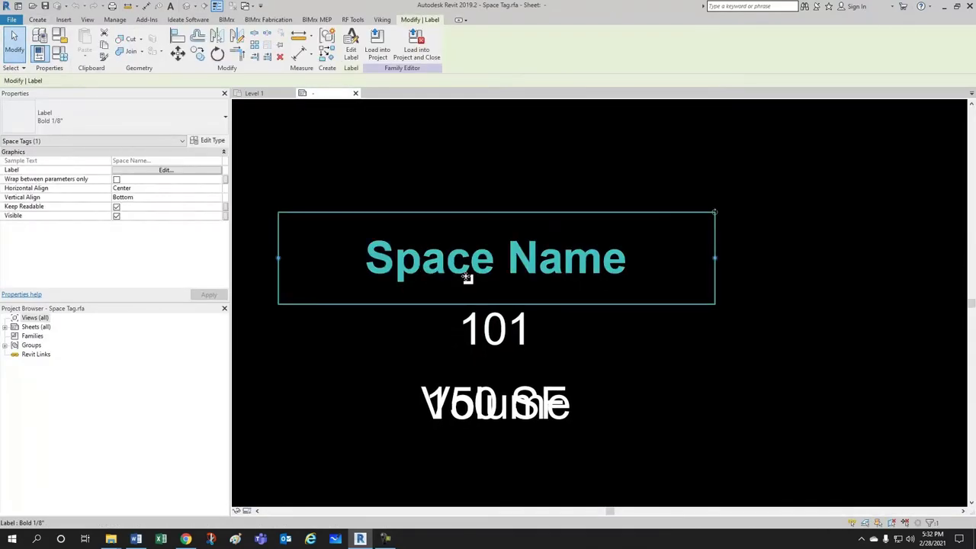
{"action": "left_click", "coordinate": [351, 53]}
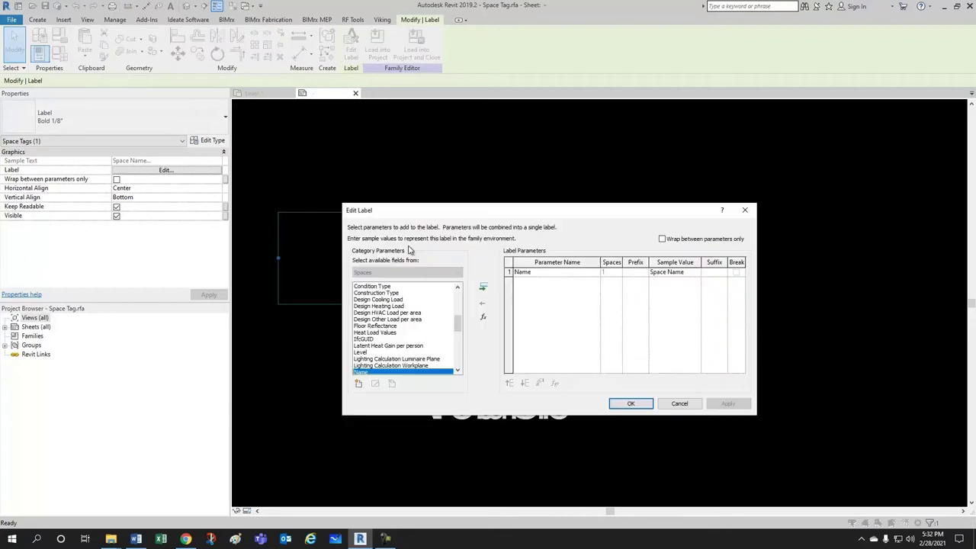
{"action": "left_click", "coordinate": [527, 275]}
{"action": "left_click", "coordinate": [482, 301]}
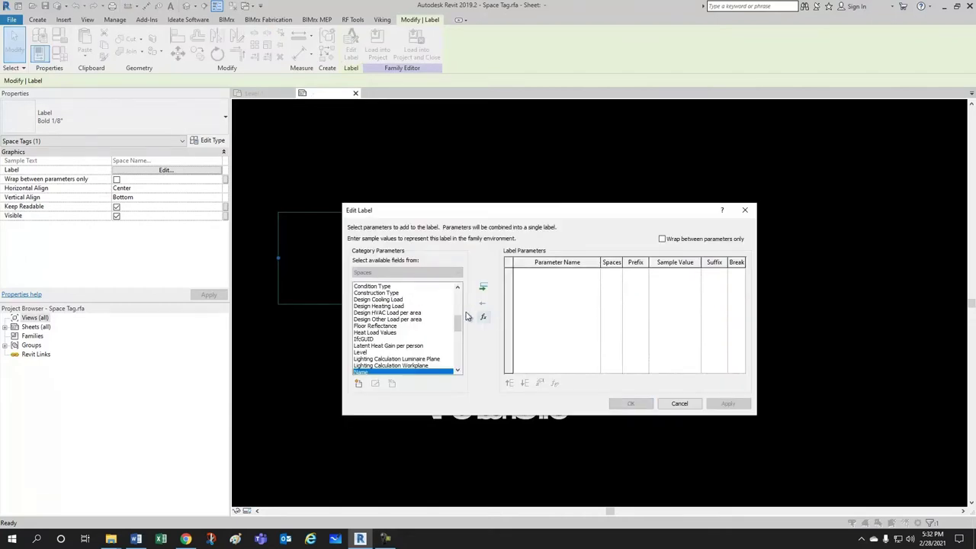
{"action": "left_click_drag", "start_coordinate": [456, 324], "coordinate": [459, 345]}
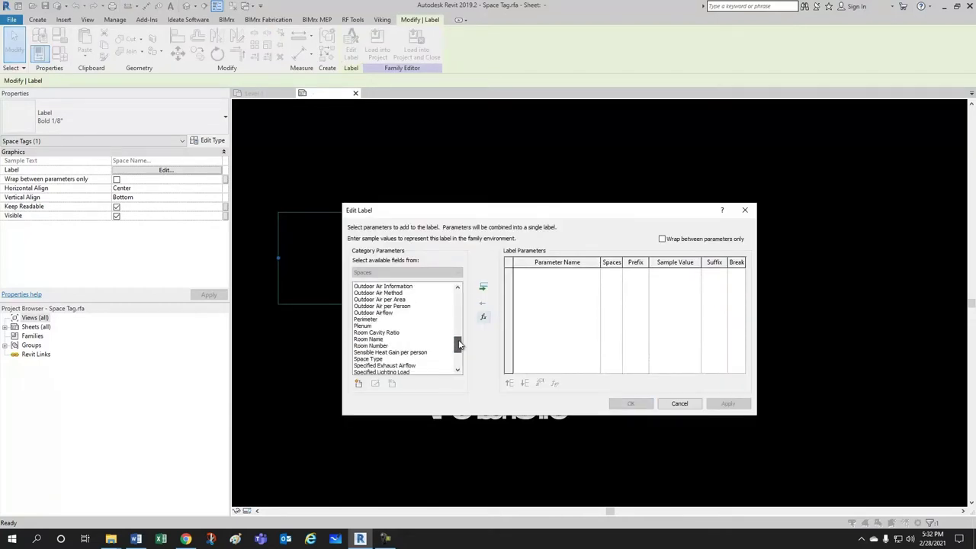
{"action": "scroll", "coordinate": [395, 366], "scroll_direction": "down", "scroll_amount": 1}
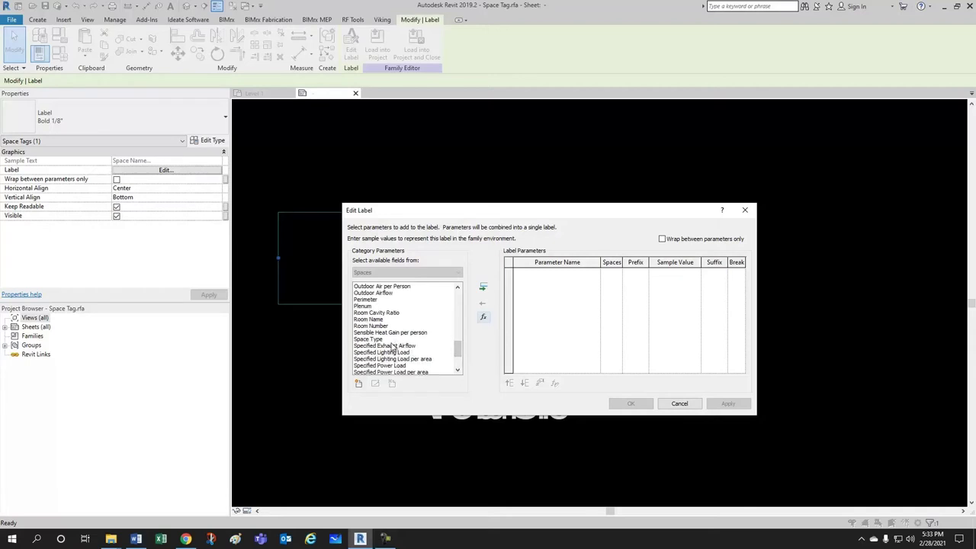
{"action": "left_click", "coordinate": [425, 319]}
{"action": "left_click", "coordinate": [482, 291]}
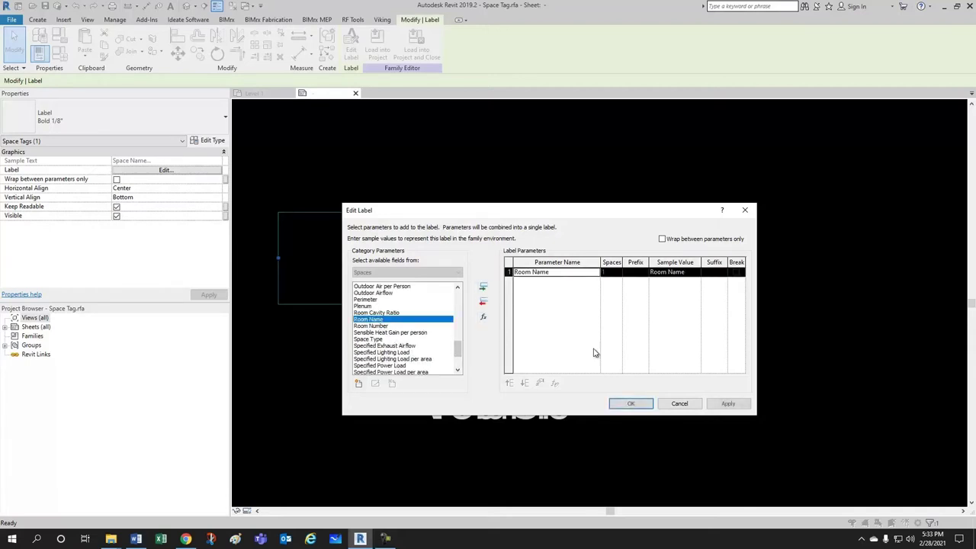
{"action": "left_click", "coordinate": [628, 403]}
{"action": "left_click", "coordinate": [644, 372]}
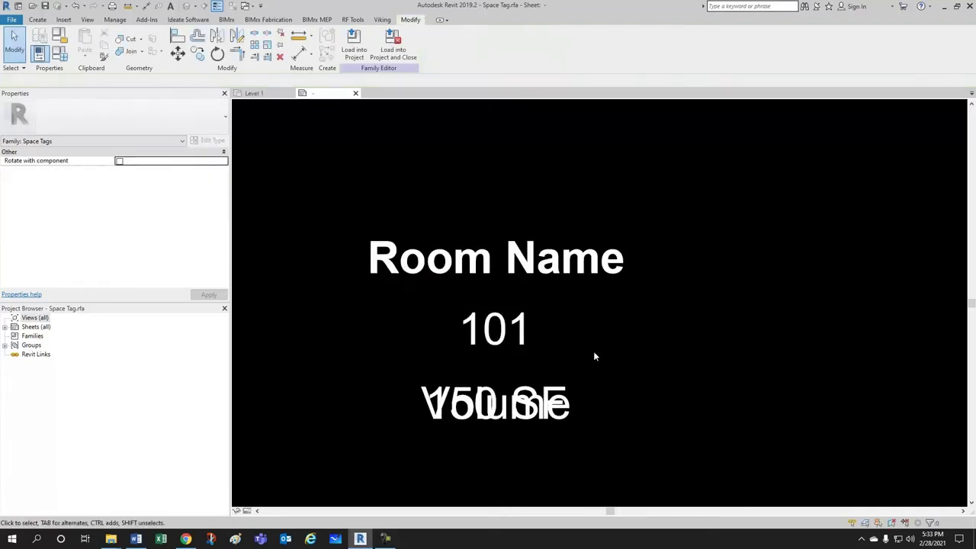
Step: Replace the Number parameter with Room Number in the tag family's 101 label
{"action": "left_click", "coordinate": [501, 332]}
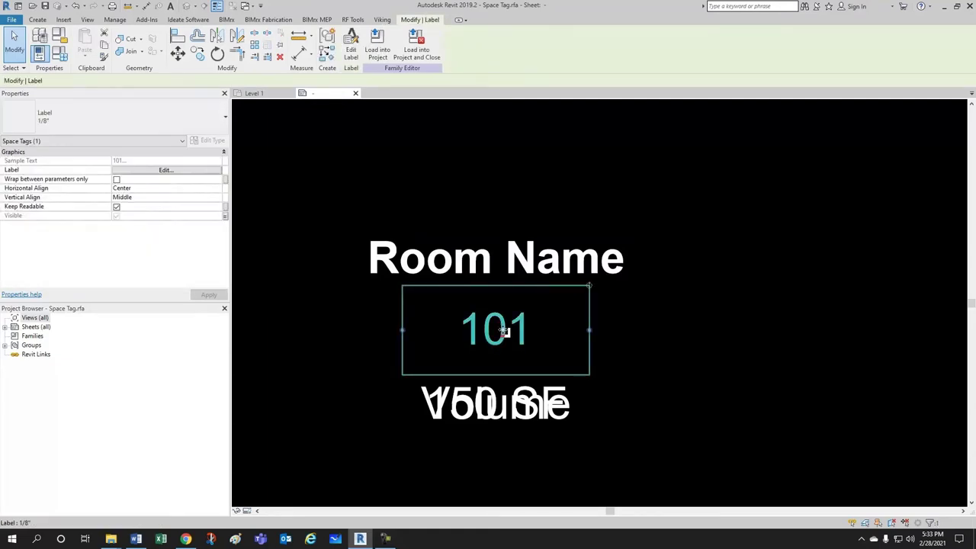
{"action": "left_click", "coordinate": [353, 58]}
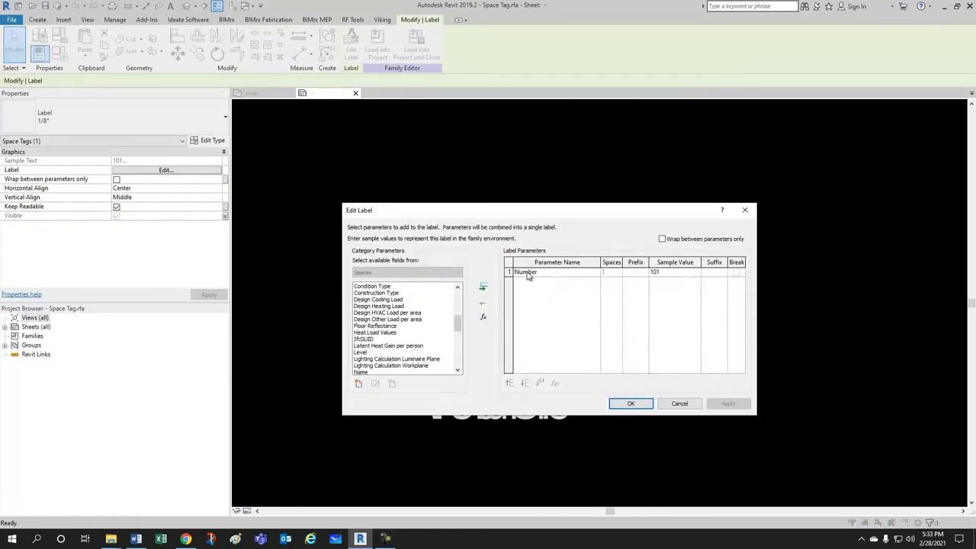
{"action": "left_click", "coordinate": [526, 275]}
{"action": "left_click", "coordinate": [482, 303]}
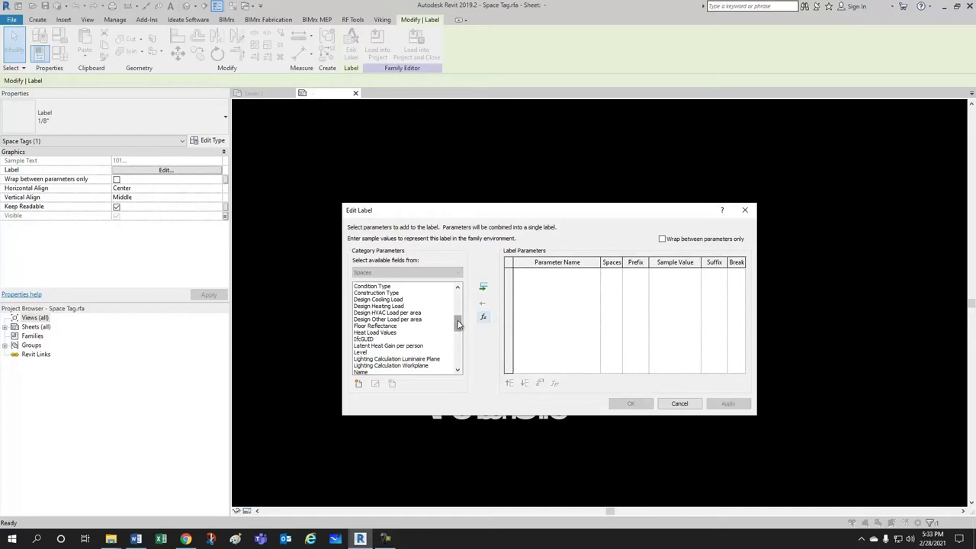
{"action": "left_click_drag", "start_coordinate": [459, 325], "coordinate": [458, 347]}
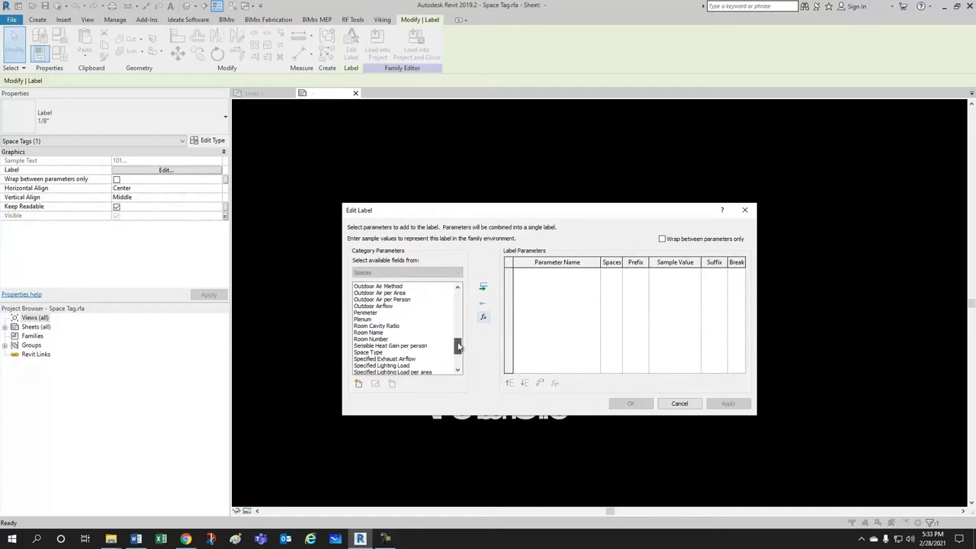
{"action": "left_click", "coordinate": [374, 339]}
{"action": "left_click", "coordinate": [484, 288]}
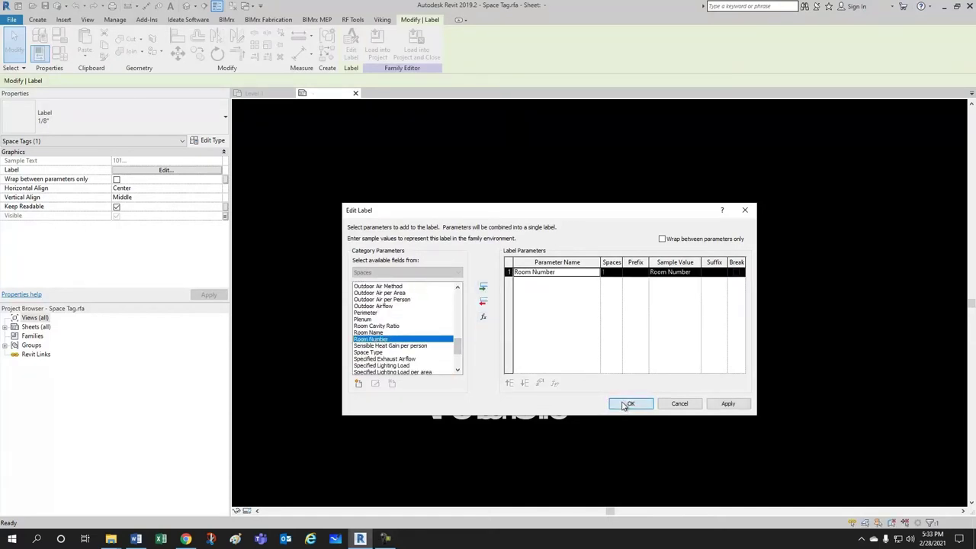
{"action": "left_click", "coordinate": [631, 403]}
Step: Load the edited tag family into the project, overwriting the existing version and its parameter values, and check the Conference room's space tag
{"action": "left_click", "coordinate": [354, 42]}
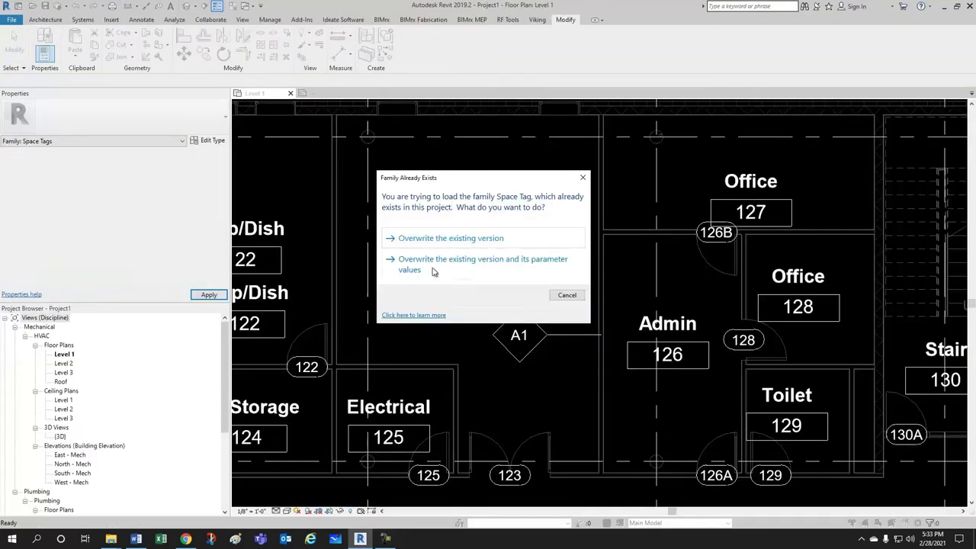
{"action": "left_click", "coordinate": [465, 268]}
{"action": "scroll", "coordinate": [582, 276], "scroll_direction": "down", "scroll_amount": 1}
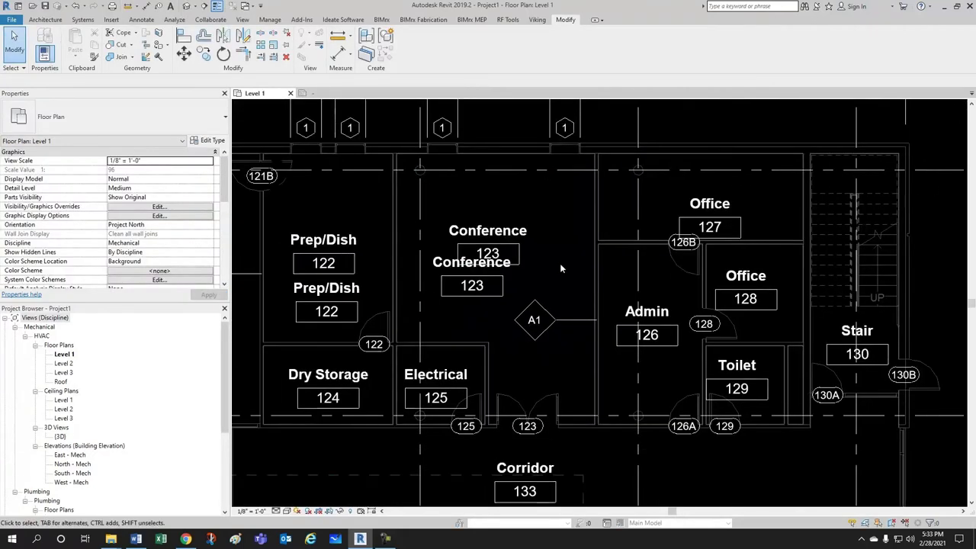
{"action": "left_click", "coordinate": [509, 233]}
{"action": "left_click", "coordinate": [535, 242]}
{"action": "left_click", "coordinate": [509, 232]}
{"action": "left_click", "coordinate": [568, 228]}
{"action": "left_click", "coordinate": [533, 243]}
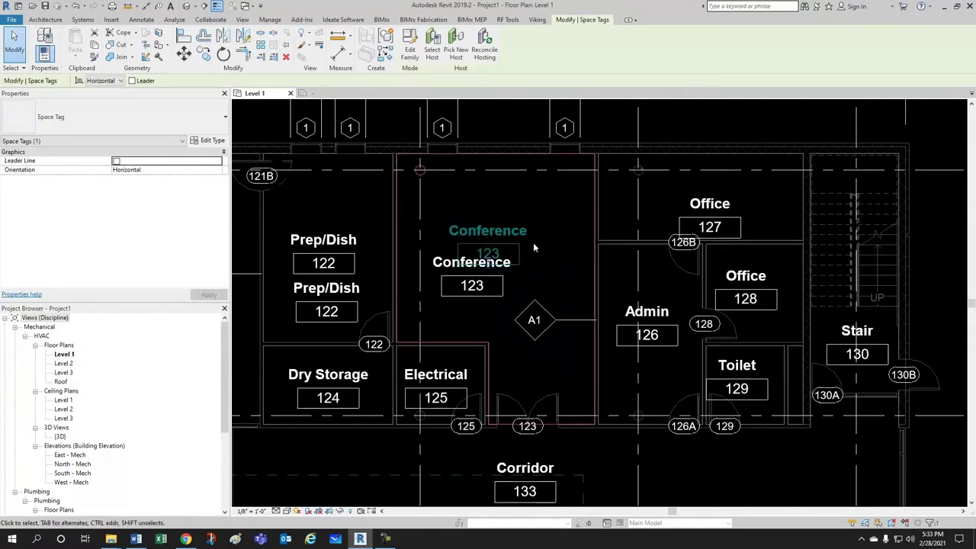
{"action": "left_click", "coordinate": [540, 242]}
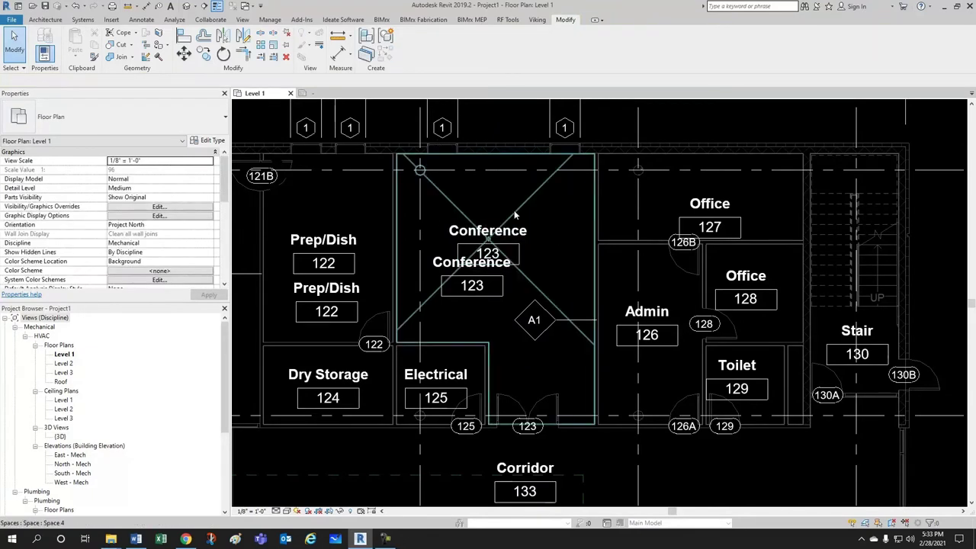
Step: Place a tagged space in the Office 127 room and end the Space command
{"action": "left_click", "coordinate": [175, 20]}
{"action": "left_click", "coordinate": [43, 45]}
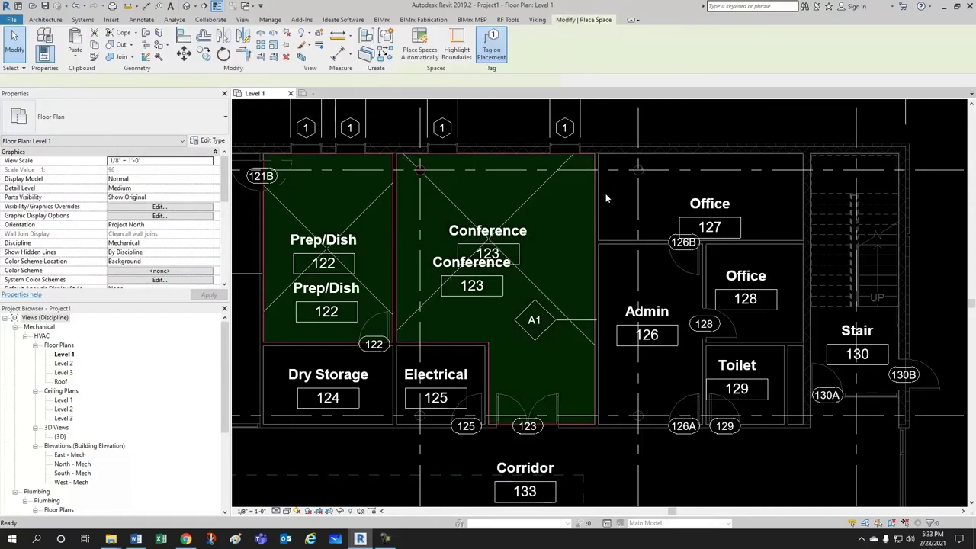
{"action": "left_click", "coordinate": [653, 188]}
{"action": "key", "text": "Escape"}
{"action": "key", "text": "Escape"}
{"action": "scroll", "coordinate": [633, 164], "scroll_direction": "up", "scroll_amount": 2}
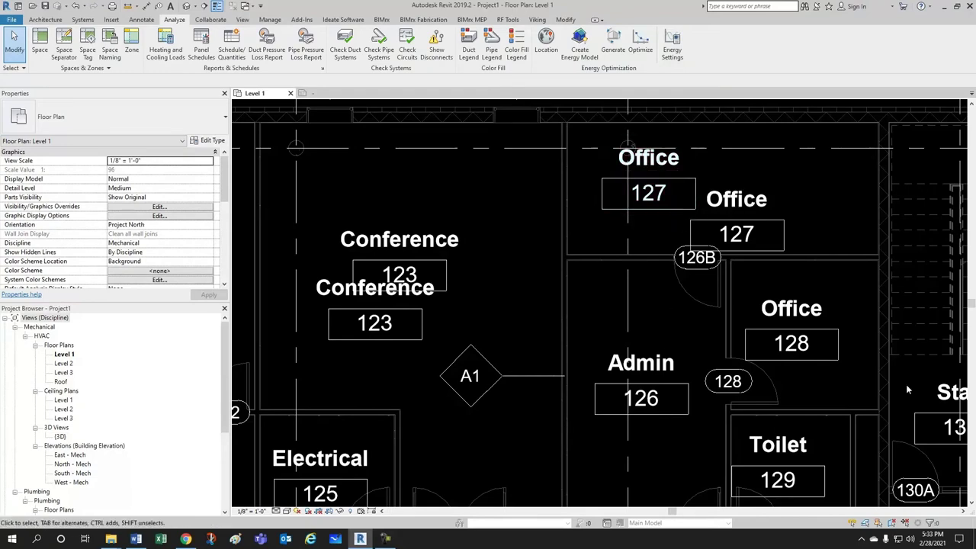
{"action": "scroll", "coordinate": [652, 338], "scroll_direction": "down", "scroll_amount": 3}
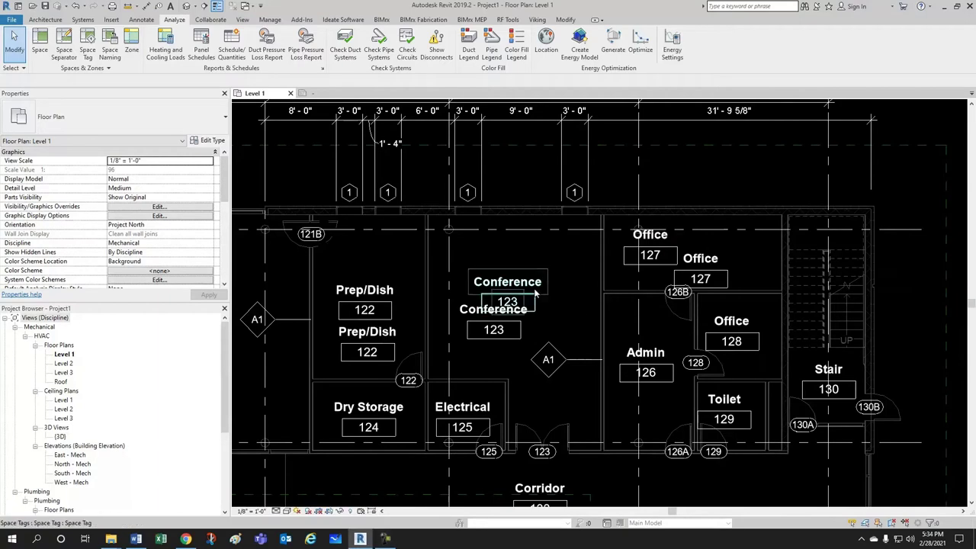
Step: Set the linked architectural model's display in the Level 1 plan to By host view
{"action": "key", "text": "v"}
{"action": "key", "text": "g"}
{"action": "left_click", "coordinate": [463, 75]}
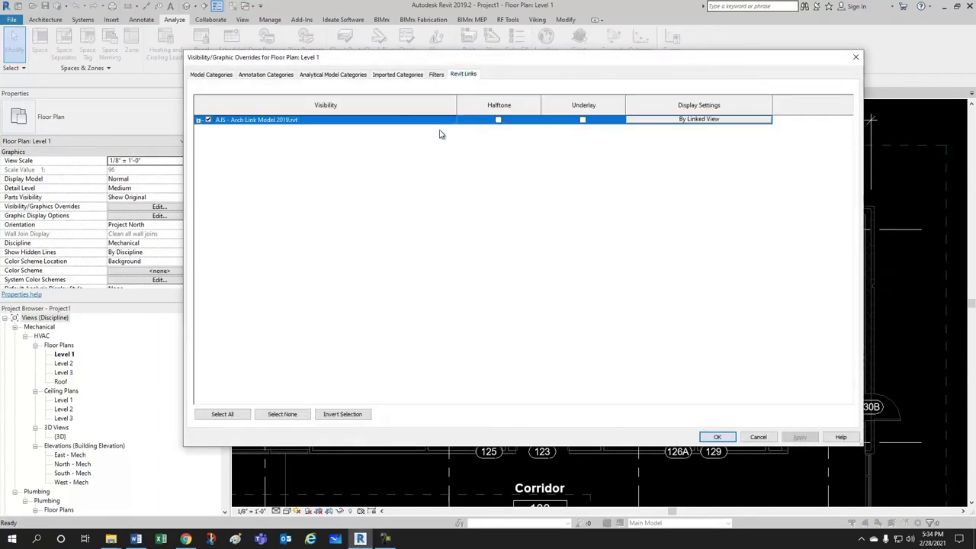
{"action": "left_click", "coordinate": [673, 120]}
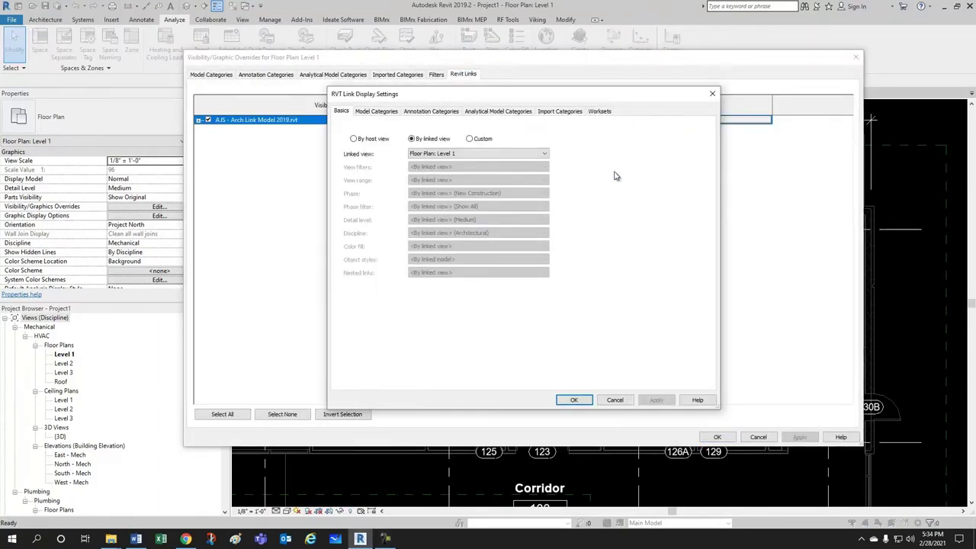
{"action": "left_click", "coordinate": [354, 139]}
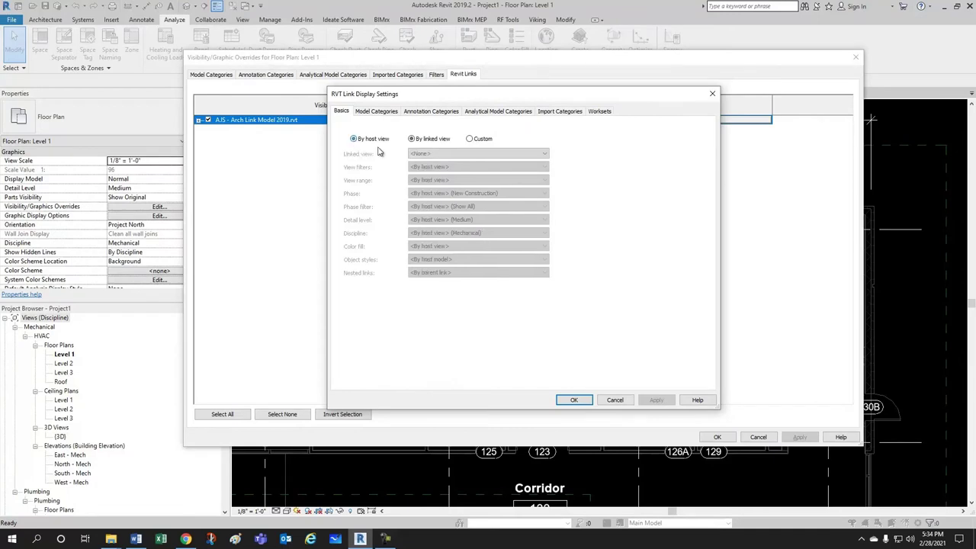
{"action": "left_click", "coordinate": [579, 400]}
{"action": "left_click", "coordinate": [717, 437]}
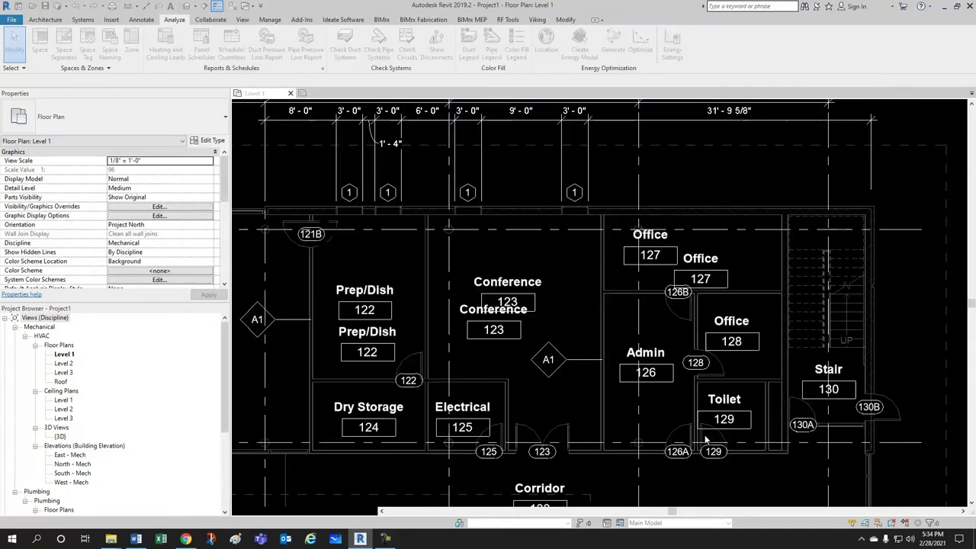
{"action": "scroll", "coordinate": [517, 303], "scroll_direction": "up", "scroll_amount": 3}
{"action": "scroll", "coordinate": [521, 282], "scroll_direction": "down", "scroll_amount": 3}
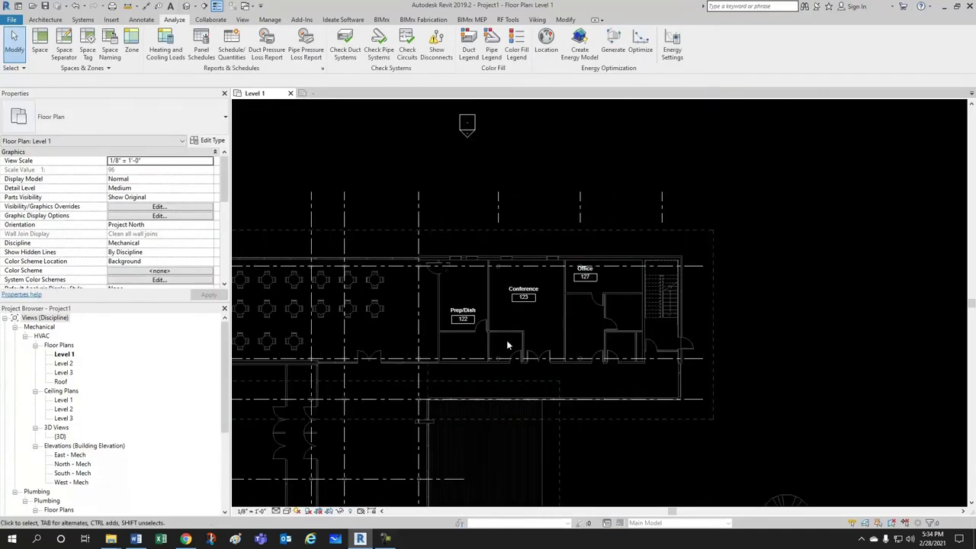
{"action": "scroll", "coordinate": [529, 290], "scroll_direction": "up", "scroll_amount": 2}
Step: Delete all three existing spaces from the project through the Space Schedule
{"action": "left_click", "coordinate": [543, 276]}
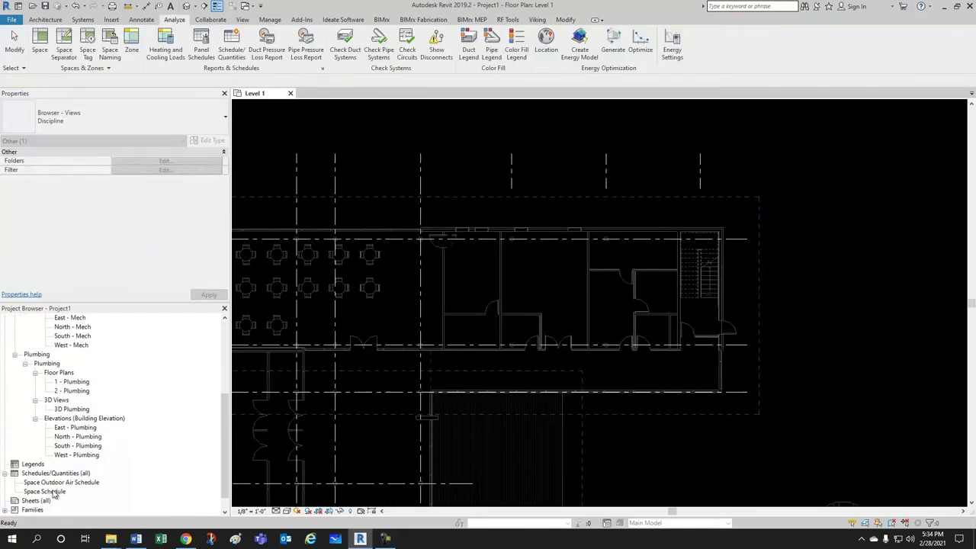
{"action": "double_click", "coordinate": [54, 492]}
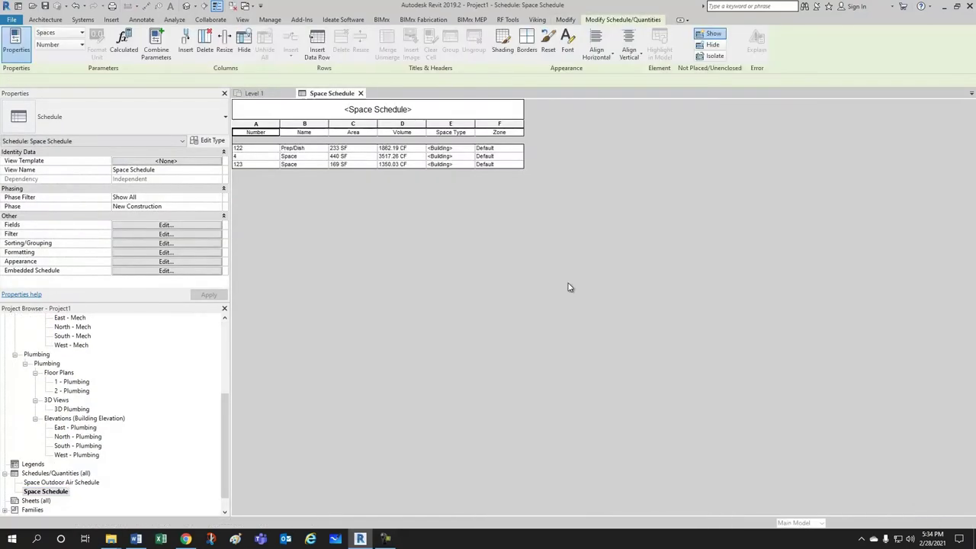
{"action": "left_click_drag", "start_coordinate": [240, 149], "coordinate": [250, 166]}
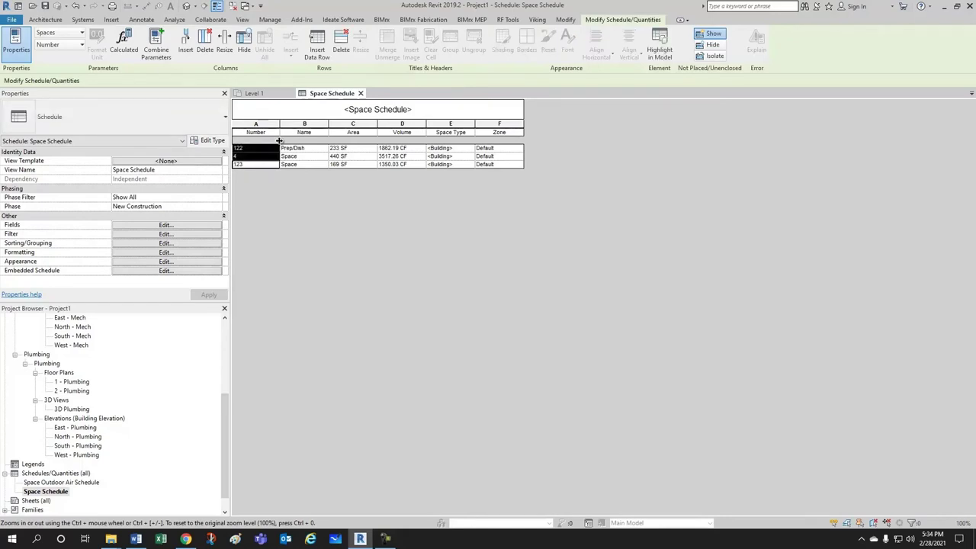
{"action": "left_click", "coordinate": [341, 41]}
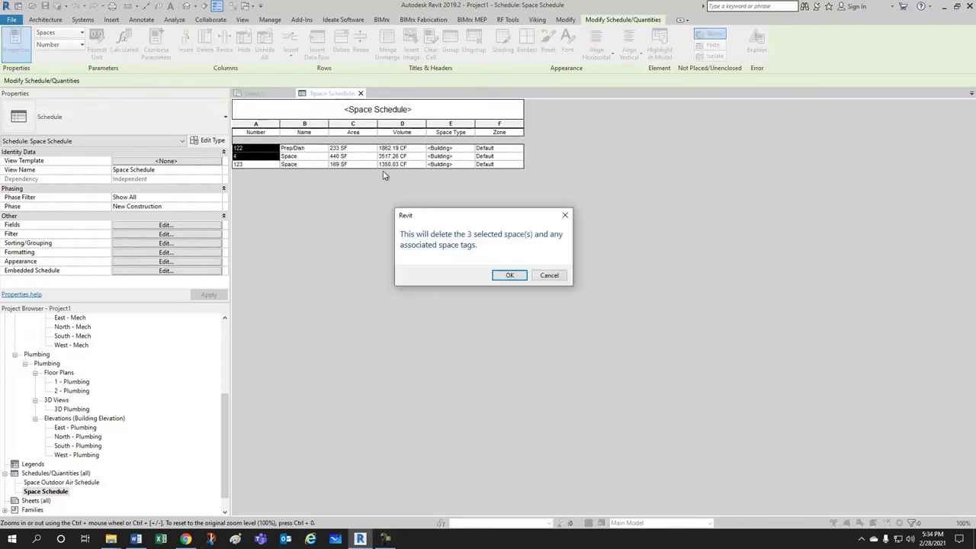
{"action": "left_click", "coordinate": [509, 275]}
Step: Tile the Level 1 plan beside the Space Schedule and fit the whole building in view
{"action": "left_click", "coordinate": [253, 93]}
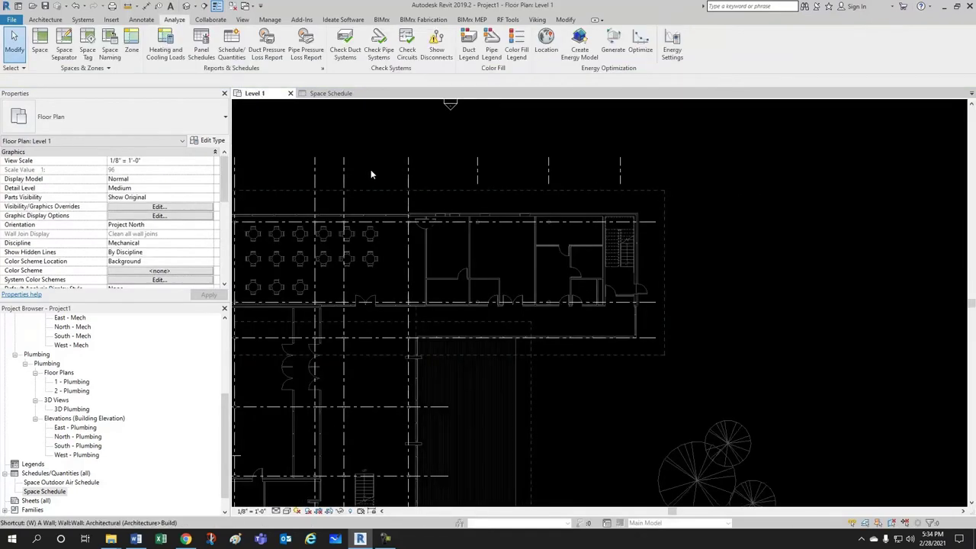
{"action": "key", "text": "w"}
{"action": "key", "text": "t"}
{"action": "key", "text": "z"}
{"action": "key", "text": "a"}
{"action": "scroll", "coordinate": [488, 290], "scroll_direction": "down", "scroll_amount": 4}
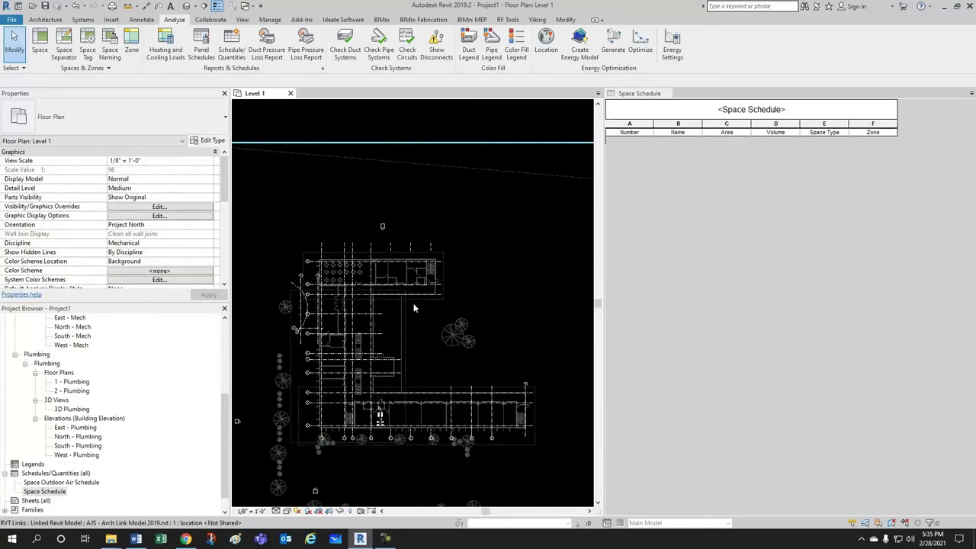
Step: Place tagged spaces automatically in all Level 1 rooms and end the Space command
{"action": "left_click", "coordinate": [41, 44]}
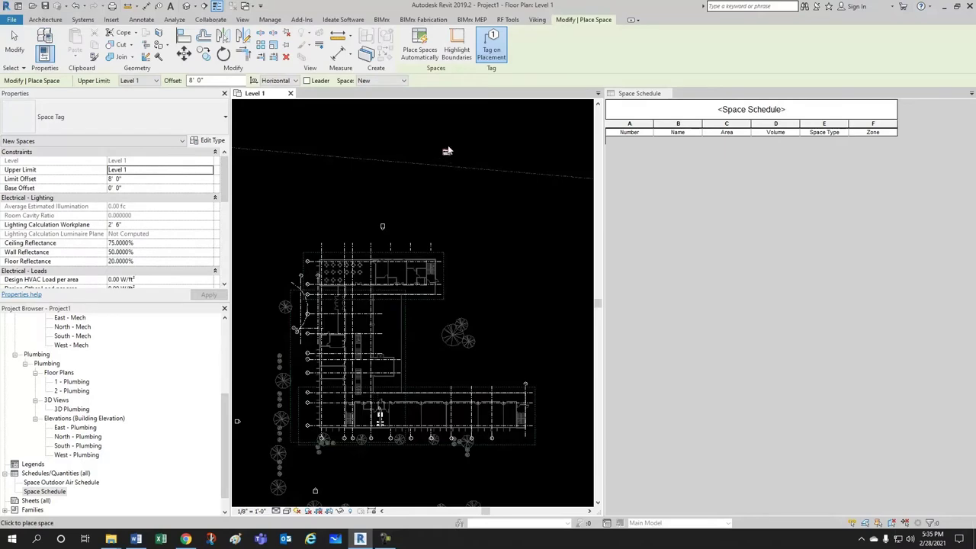
{"action": "left_click", "coordinate": [413, 56]}
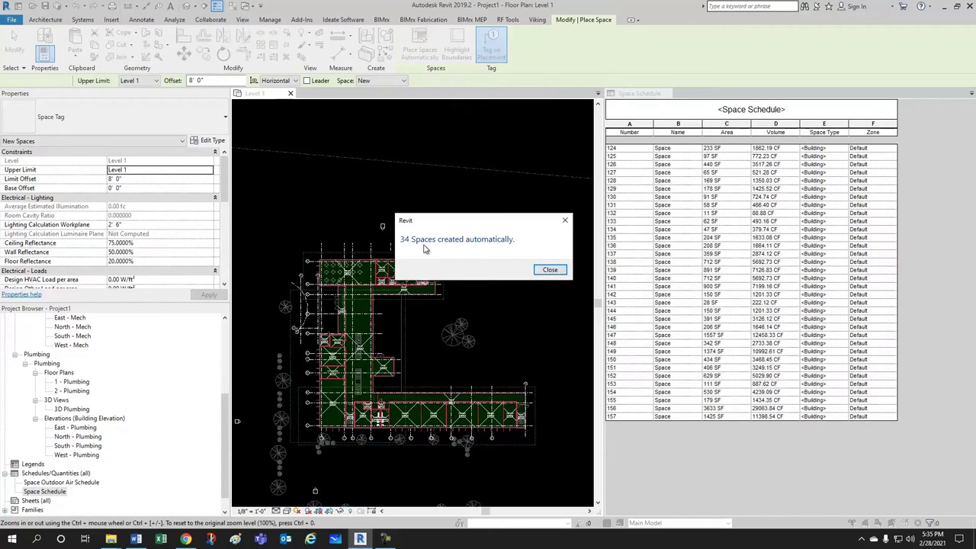
{"action": "left_click", "coordinate": [550, 270]}
{"action": "key", "text": "Escape"}
{"action": "key", "text": "Escape"}
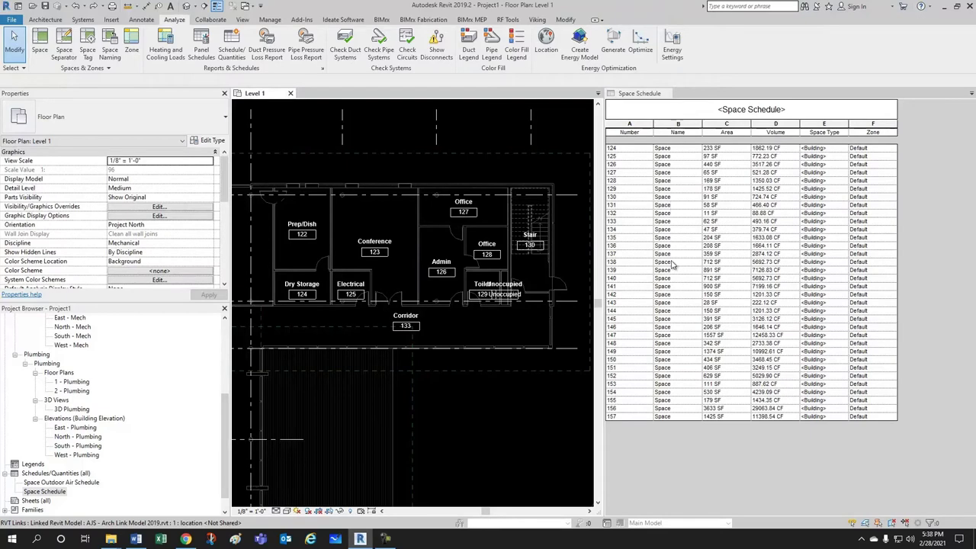
Step: Check the name choices offered for space 124 in the Space Schedule, then return to the Level 1 plan
{"action": "left_click", "coordinate": [697, 151]}
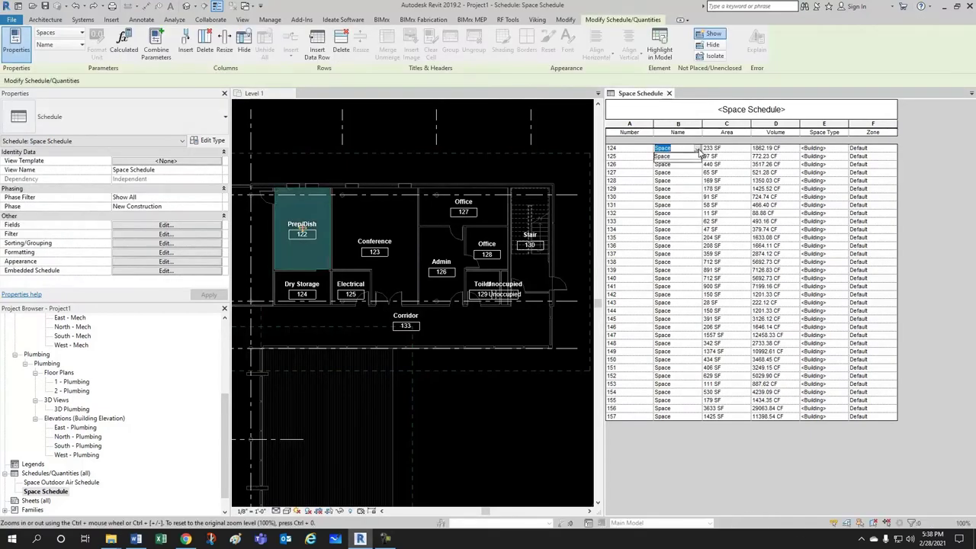
{"action": "left_click", "coordinate": [552, 215]}
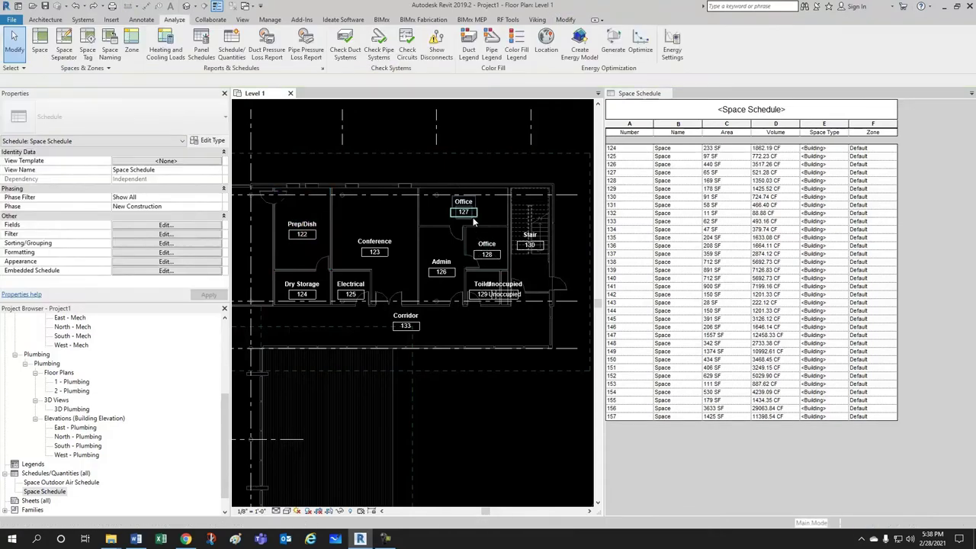
Step: Replace the Space Schedule's Name field with the Room: Name field, ordered directly after Number
{"action": "left_click", "coordinate": [680, 190]}
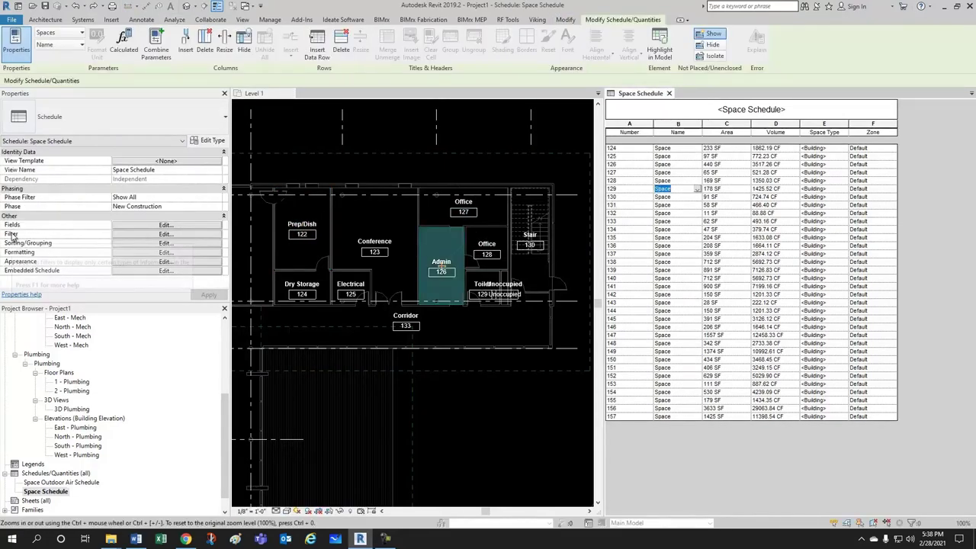
{"action": "left_click", "coordinate": [166, 225]}
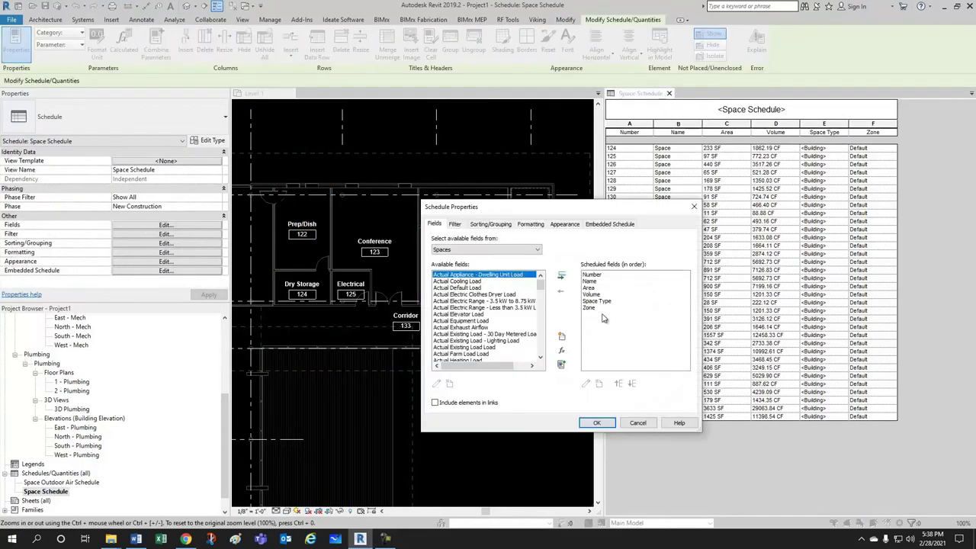
{"action": "left_click", "coordinate": [590, 281]}
{"action": "left_click", "coordinate": [562, 291]}
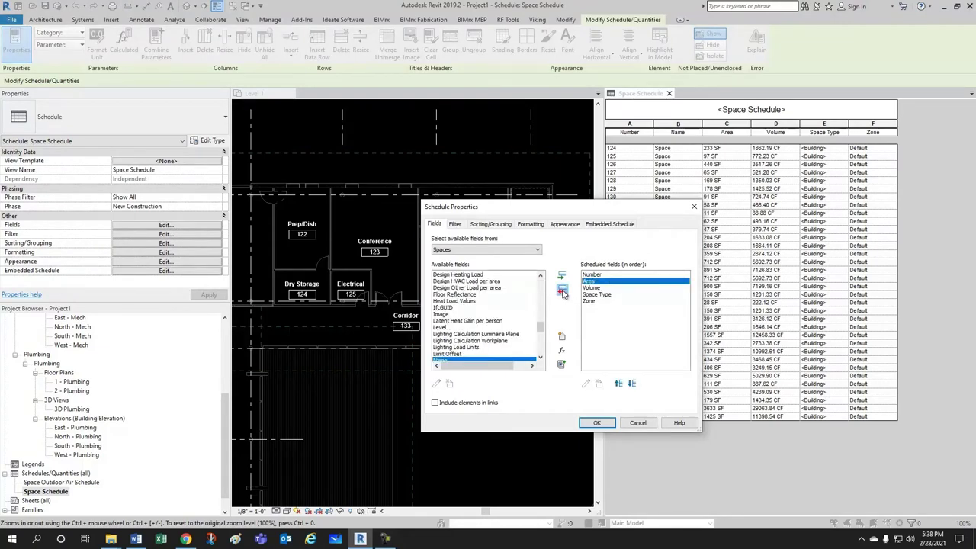
{"action": "left_click", "coordinate": [518, 249]}
{"action": "left_click", "coordinate": [450, 268]}
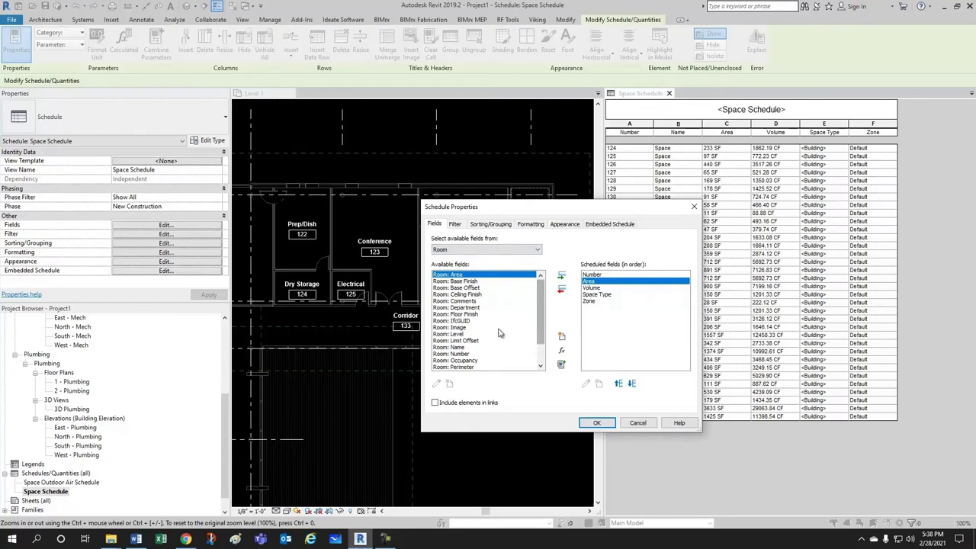
{"action": "left_click", "coordinate": [463, 347]}
{"action": "left_click", "coordinate": [561, 278]}
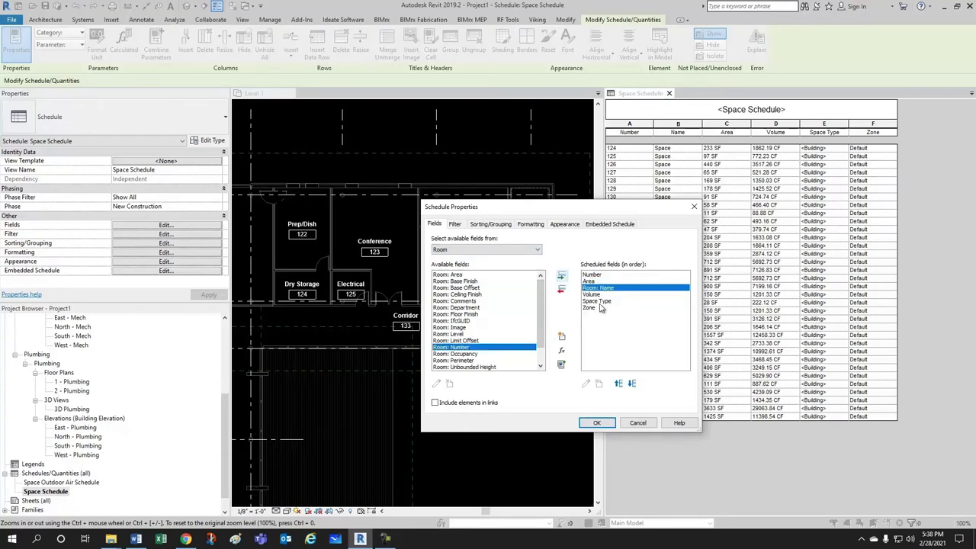
{"action": "left_click", "coordinate": [618, 384]}
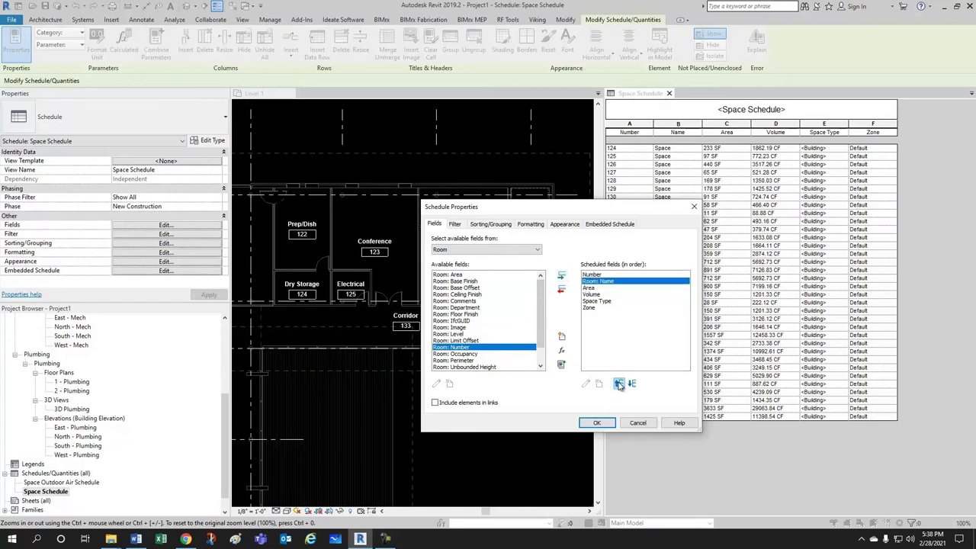
{"action": "left_click", "coordinate": [597, 422]}
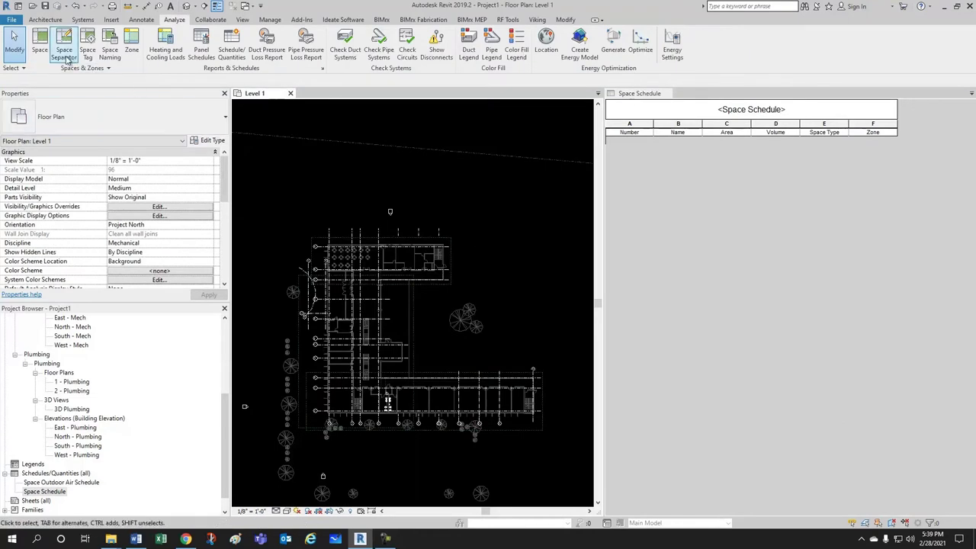
Step: Place tagged spaces automatically in all Level 1 rooms with an 8' 0" offset and end the Space command
{"action": "left_click", "coordinate": [41, 45]}
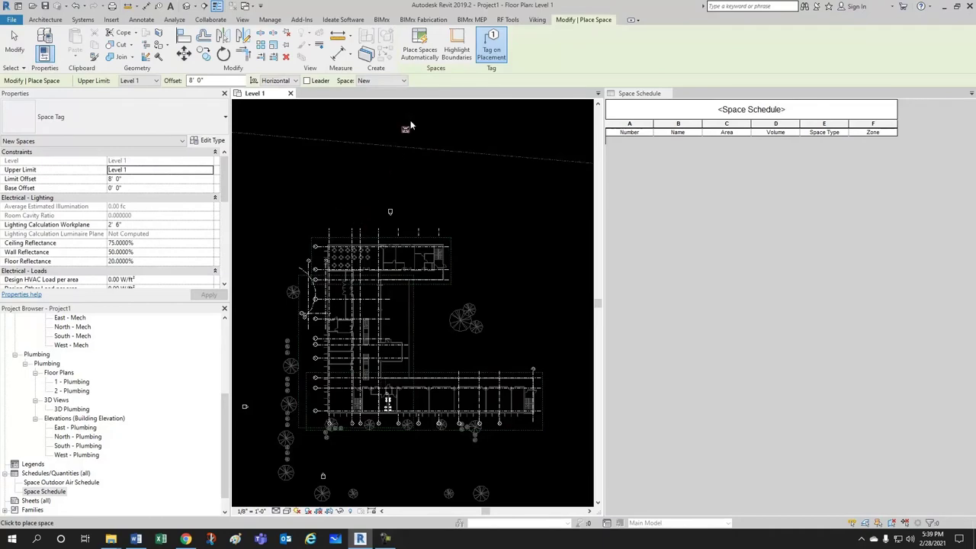
{"action": "left_click", "coordinate": [420, 58]}
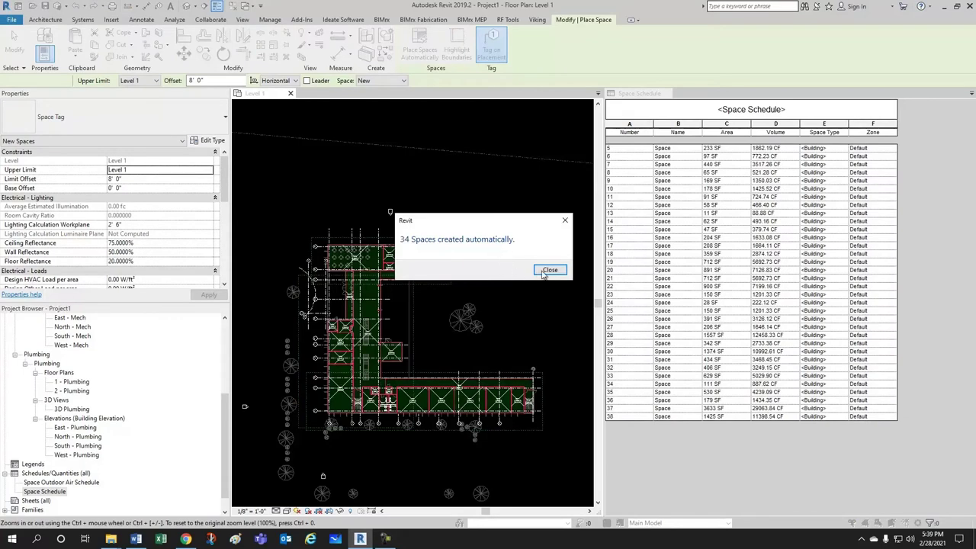
{"action": "left_click", "coordinate": [550, 270]}
{"action": "key", "text": "Escape"}
Step: Apply Space Naming with Names and Numbers to the spaces on all levels
{"action": "scroll", "coordinate": [387, 242], "scroll_direction": "up", "scroll_amount": 6}
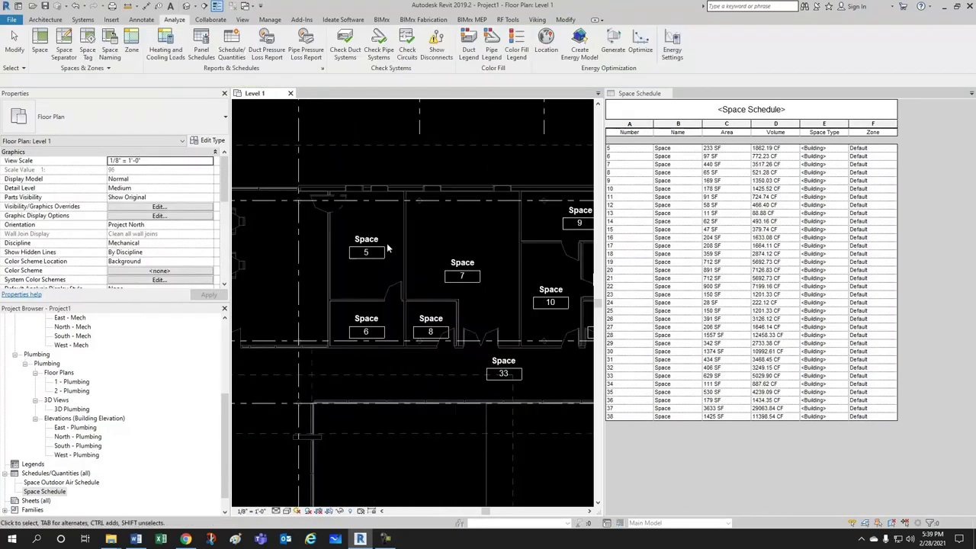
{"action": "scroll", "coordinate": [412, 251], "scroll_direction": "down", "scroll_amount": 4}
{"action": "scroll", "coordinate": [480, 280], "scroll_direction": "up", "scroll_amount": 3}
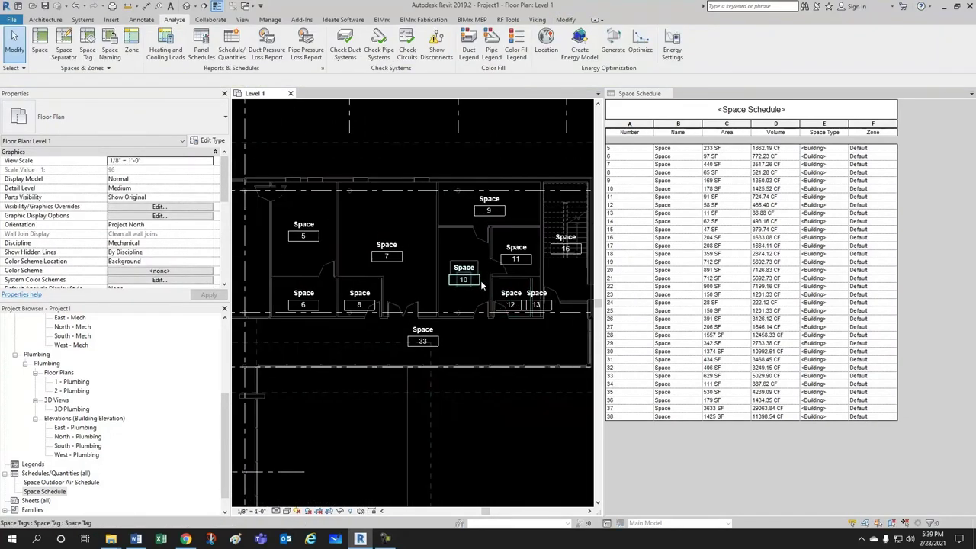
{"action": "scroll", "coordinate": [432, 260], "scroll_direction": "down", "scroll_amount": 2}
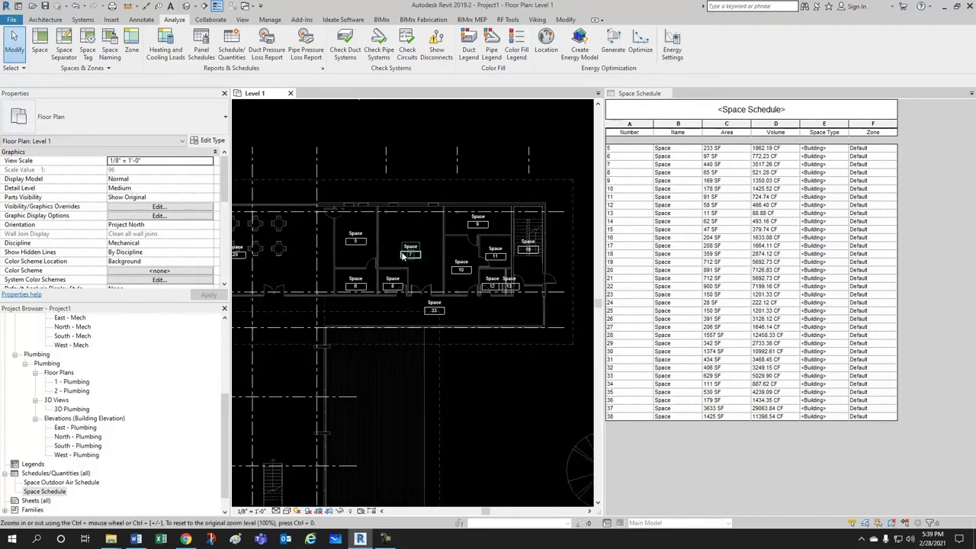
{"action": "left_click", "coordinate": [110, 54]}
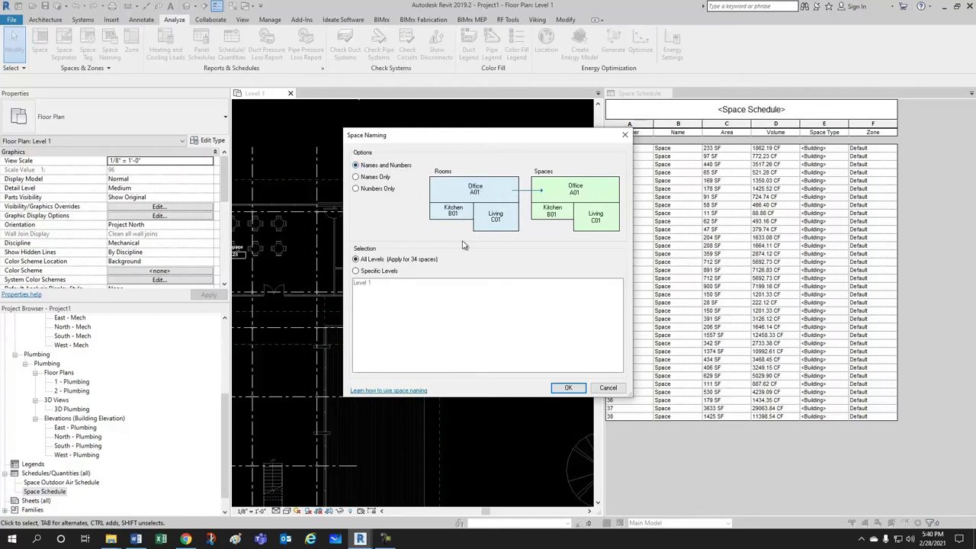
{"action": "left_click", "coordinate": [563, 389]}
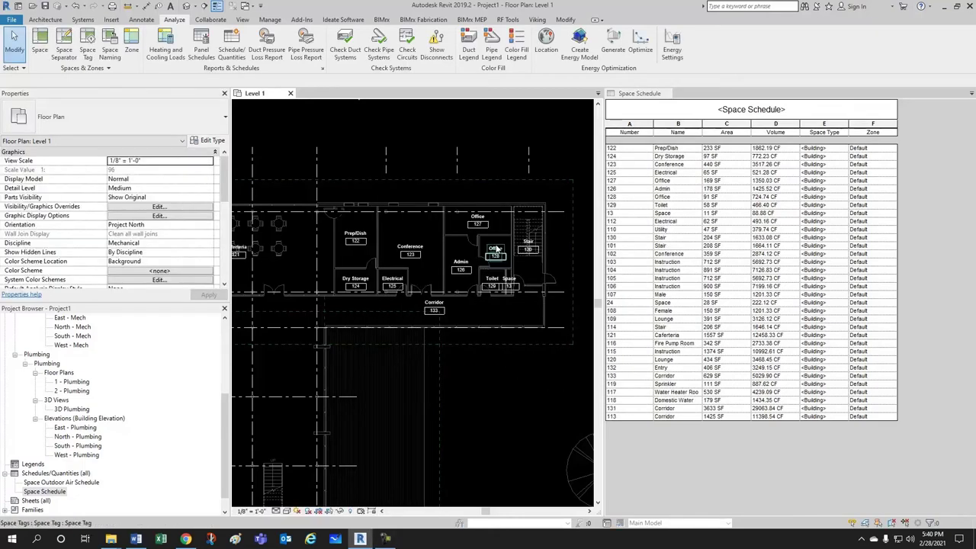
Step: Examine the Conference 123 space's constraints, lighting, load, dimension and airflow properties, and deselect it
{"action": "scroll", "coordinate": [387, 248], "scroll_direction": "down", "scroll_amount": 2}
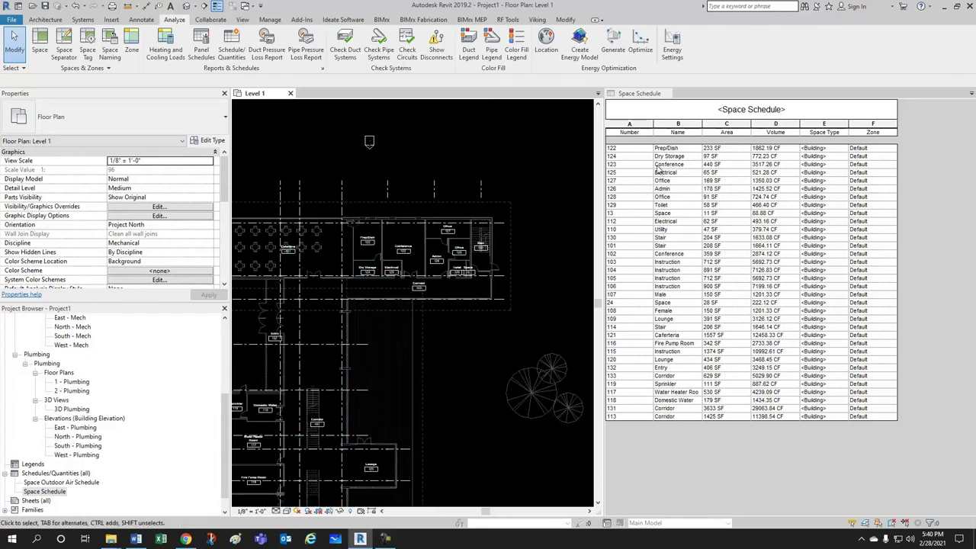
{"action": "scroll", "coordinate": [375, 237], "scroll_direction": "up", "scroll_amount": 3}
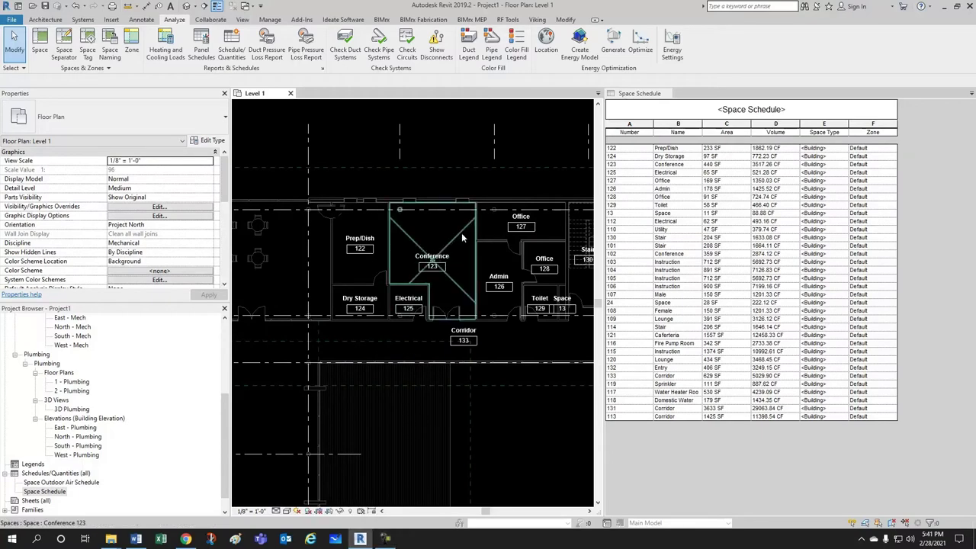
{"action": "left_click", "coordinate": [462, 239]}
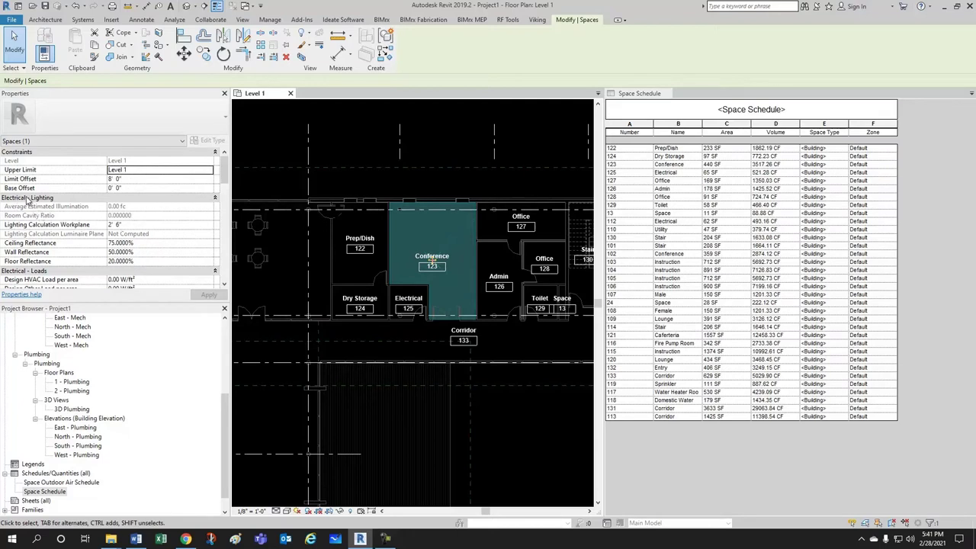
{"action": "scroll", "coordinate": [67, 212], "scroll_direction": "down", "scroll_amount": 3}
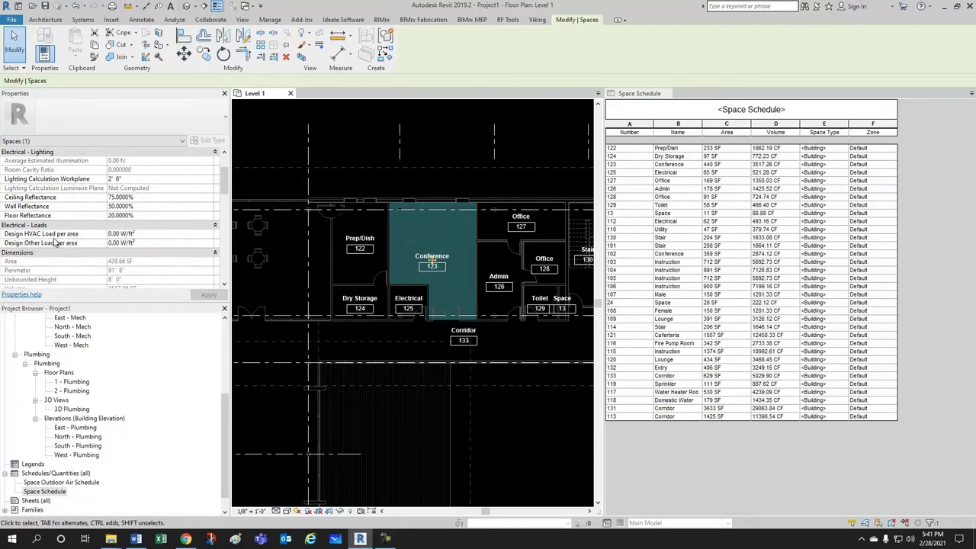
{"action": "scroll", "coordinate": [54, 242], "scroll_direction": "down", "scroll_amount": 3}
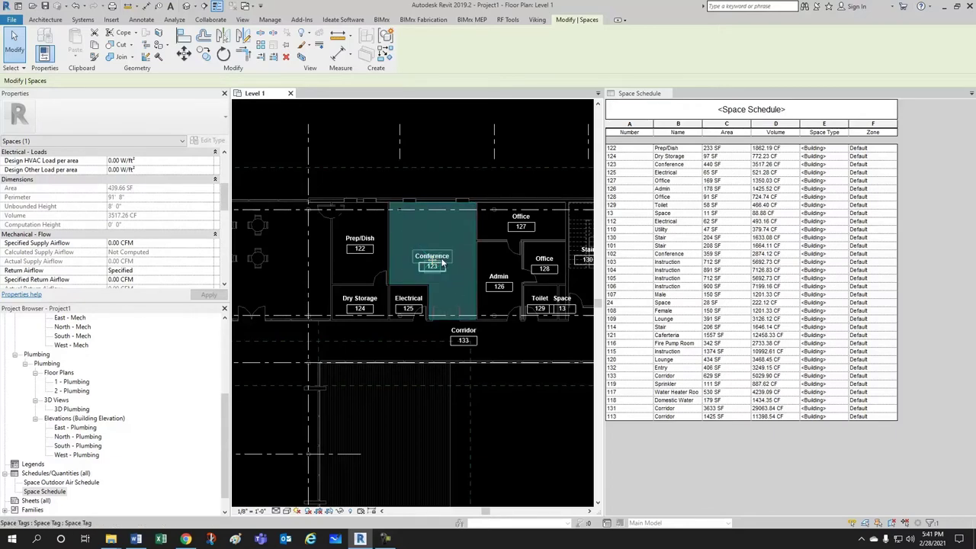
{"action": "key", "text": "Escape"}
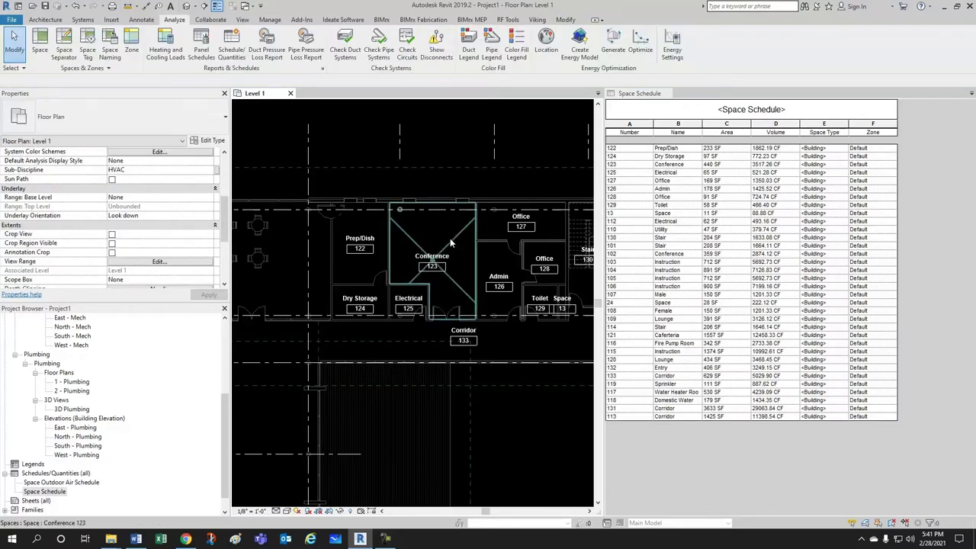
{"action": "left_click", "coordinate": [450, 239]}
{"action": "scroll", "coordinate": [449, 258], "scroll_direction": "up", "scroll_amount": 1}
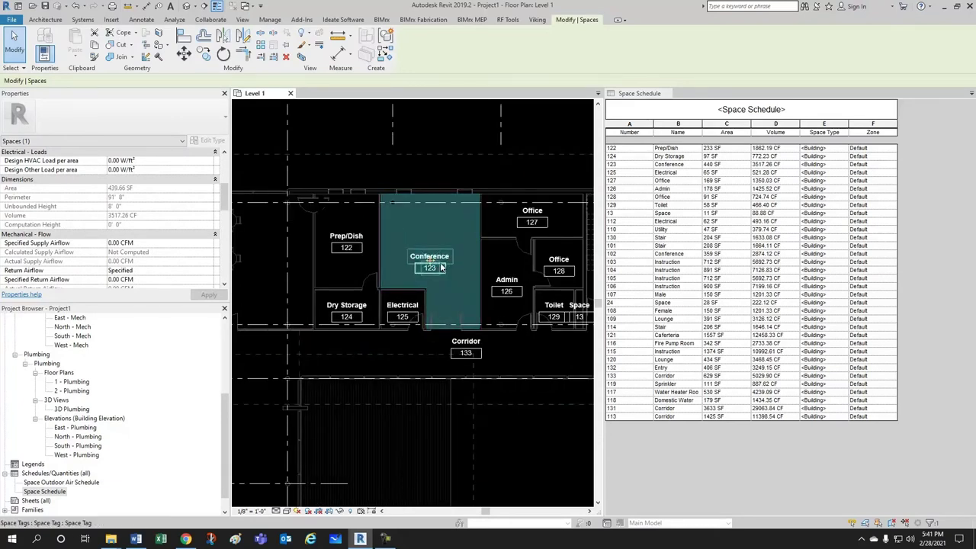
{"action": "scroll", "coordinate": [101, 222], "scroll_direction": "down", "scroll_amount": 1}
{"action": "scroll", "coordinate": [101, 221], "scroll_direction": "down", "scroll_amount": 1}
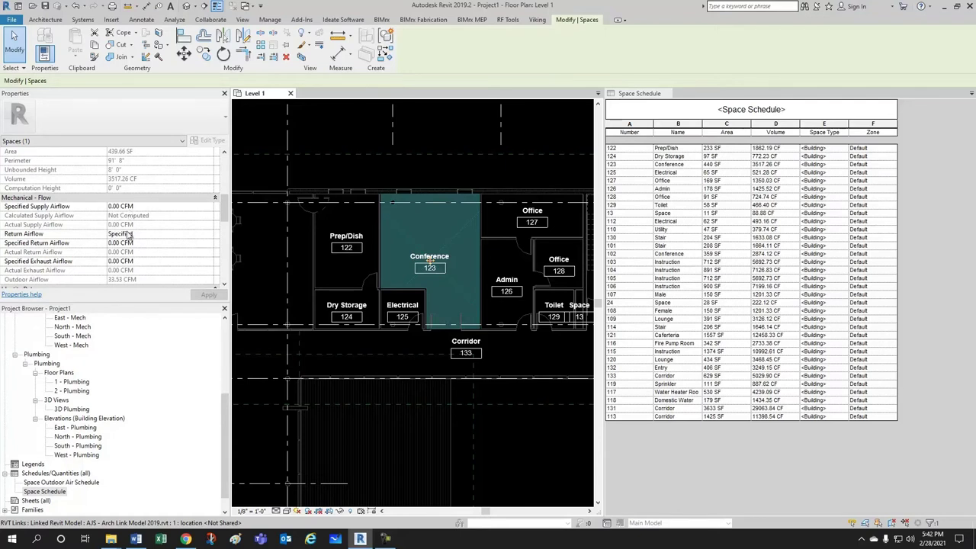
{"action": "scroll", "coordinate": [130, 235], "scroll_direction": "down", "scroll_amount": 1}
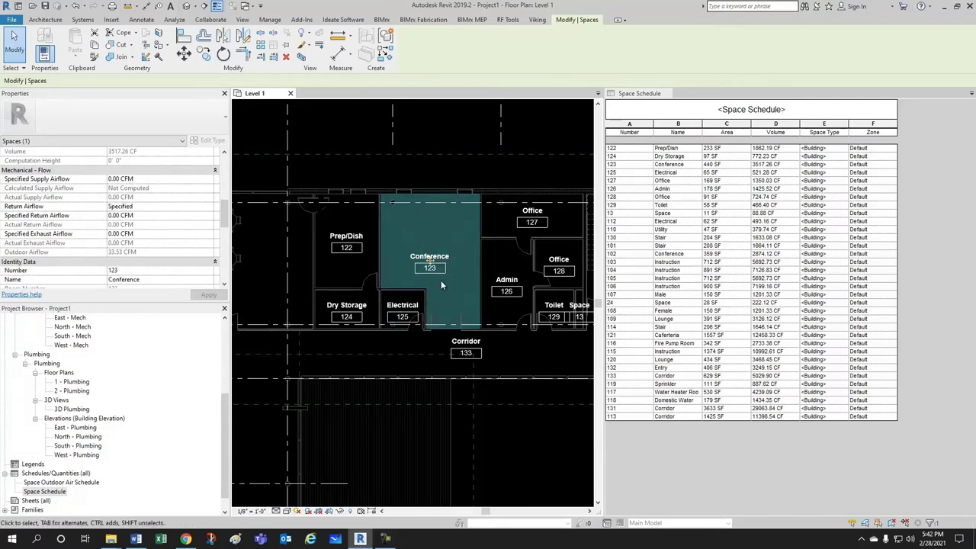
{"action": "scroll", "coordinate": [455, 254], "scroll_direction": "up", "scroll_amount": 1}
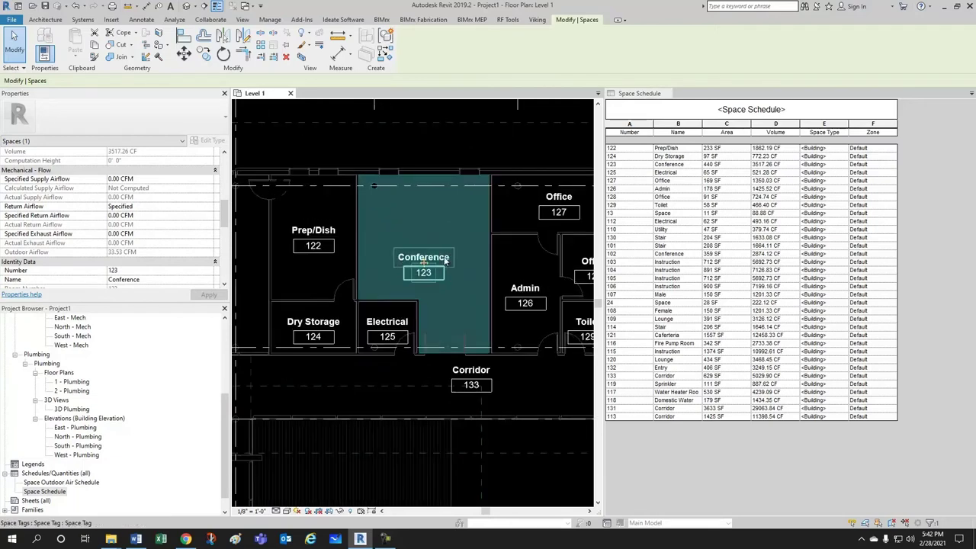
{"action": "scroll", "coordinate": [442, 271], "scroll_direction": "down", "scroll_amount": 1}
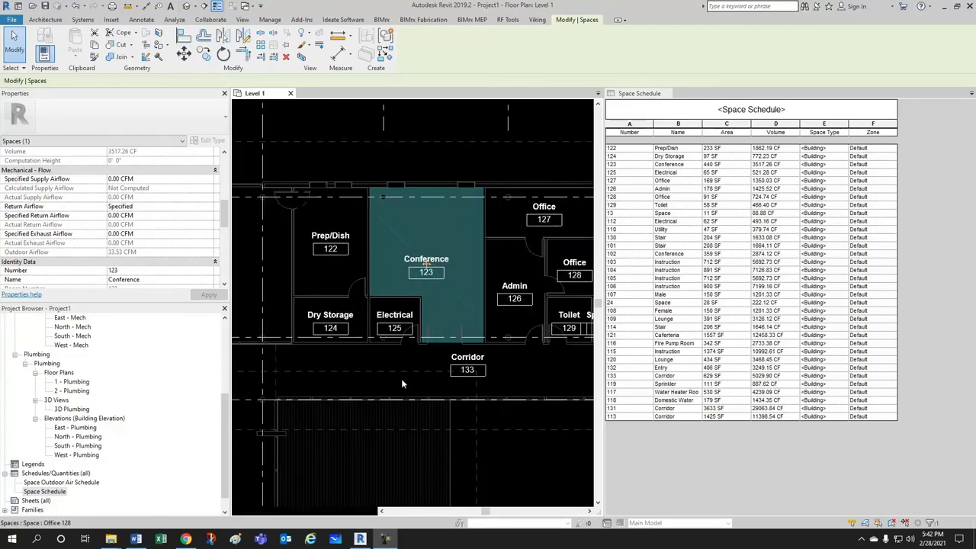
{"action": "key", "text": "Escape"}
Step: Locate the unnamed space 24 in the chase between the Female and Male restrooms and examine its extent
{"action": "scroll", "coordinate": [419, 342], "scroll_direction": "down", "scroll_amount": 3}
{"action": "scroll", "coordinate": [419, 340], "scroll_direction": "down", "scroll_amount": 4}
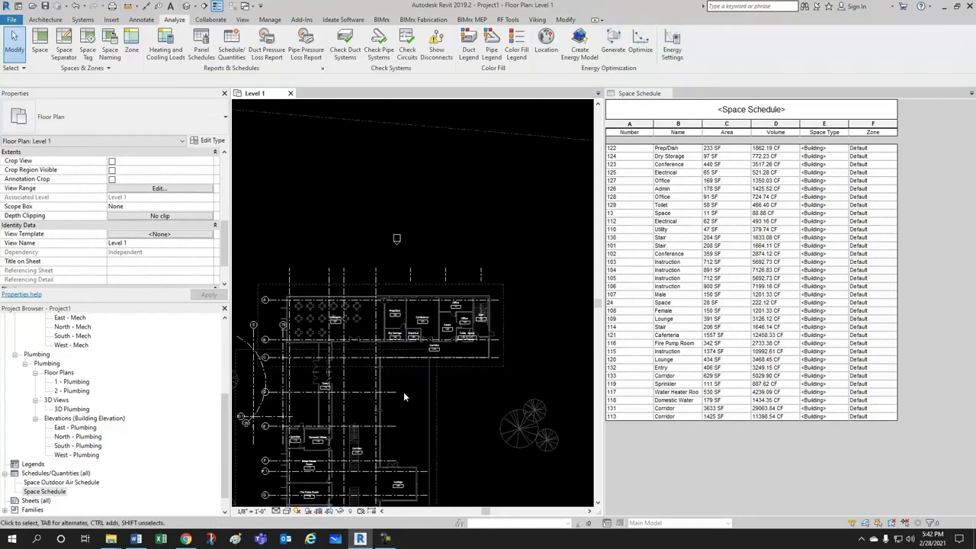
{"action": "scroll", "coordinate": [419, 315], "scroll_direction": "up", "scroll_amount": 1}
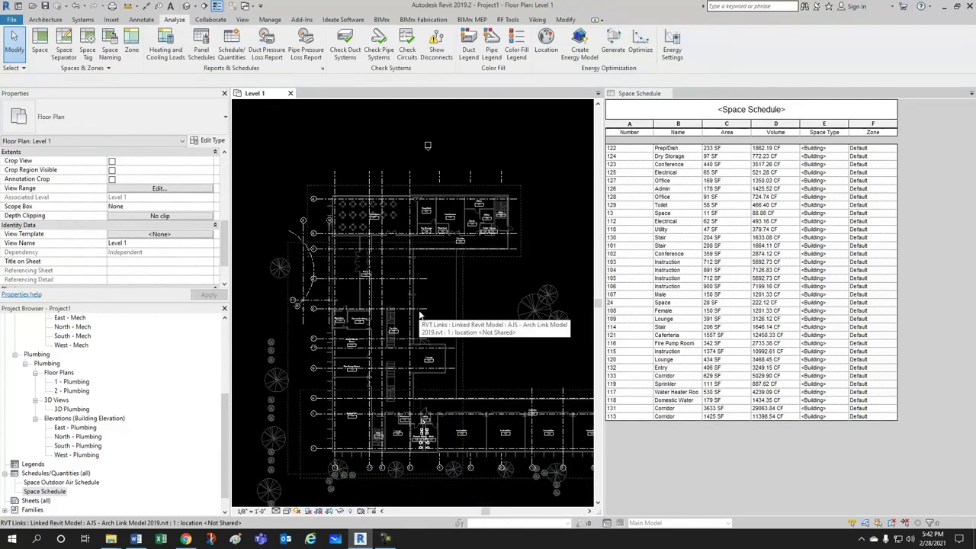
{"action": "scroll", "coordinate": [380, 445], "scroll_direction": "up", "scroll_amount": 3}
{"action": "scroll", "coordinate": [394, 413], "scroll_direction": "up", "scroll_amount": 5}
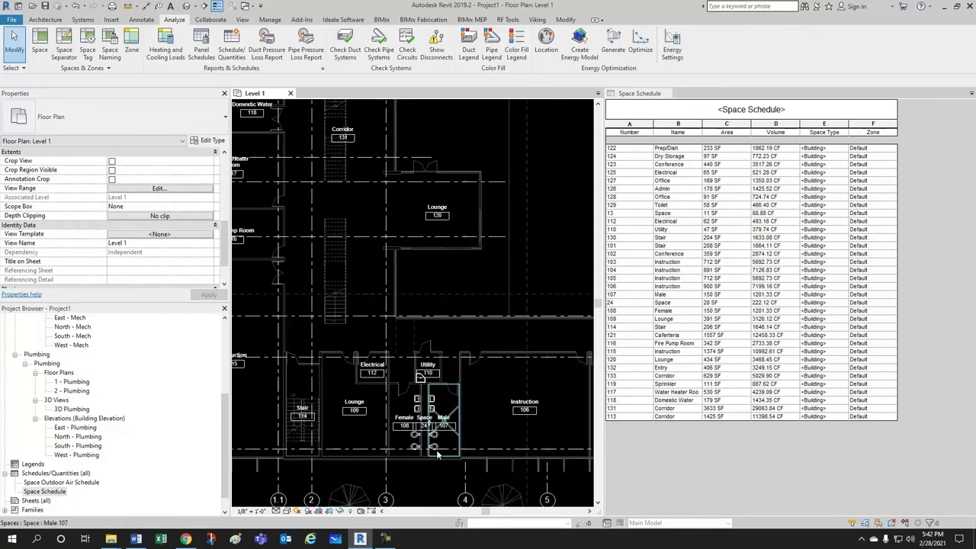
{"action": "middle_click_drag", "start_coordinate": [400, 448], "coordinate": [281, 397]}
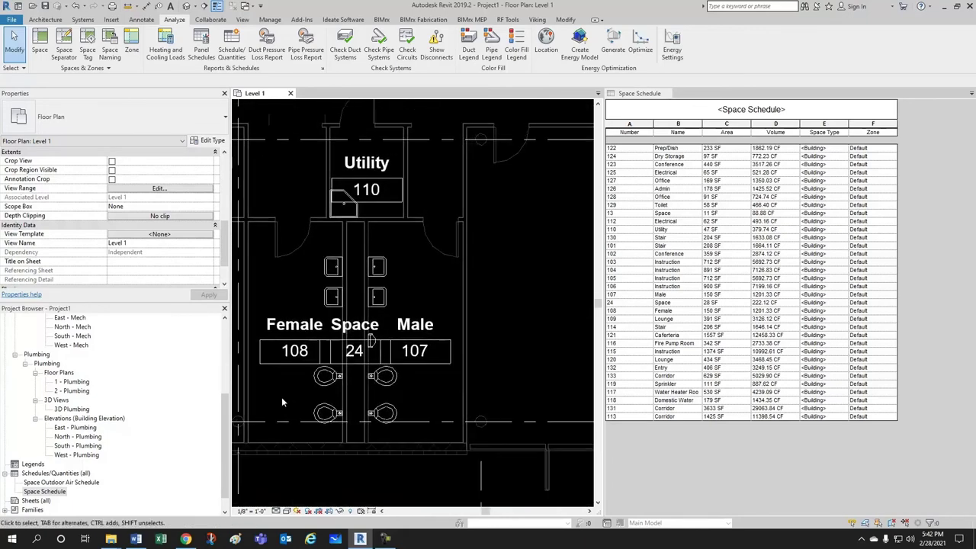
{"action": "scroll", "coordinate": [359, 399], "scroll_direction": "up", "scroll_amount": 2}
{"action": "scroll", "coordinate": [368, 397], "scroll_direction": "up", "scroll_amount": 1}
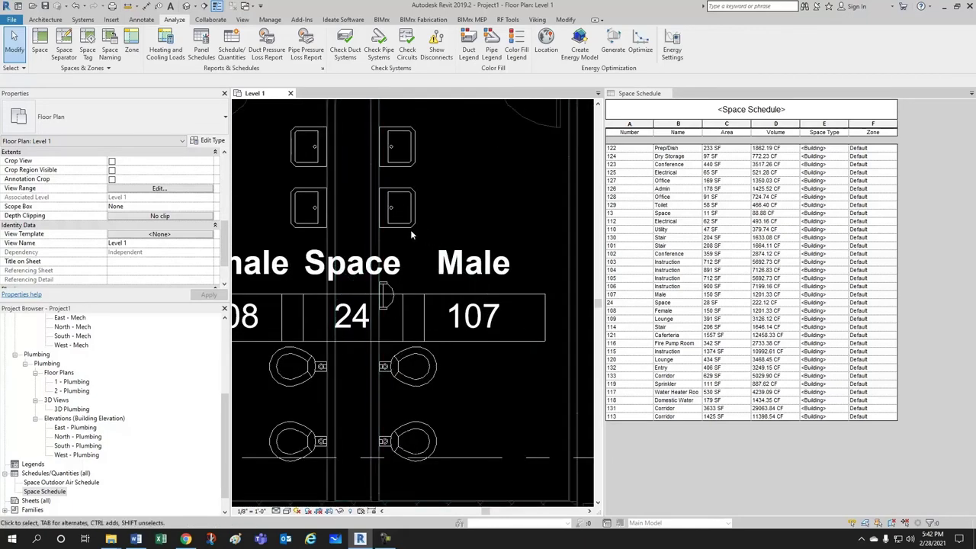
{"action": "left_click", "coordinate": [363, 291]}
{"action": "scroll", "coordinate": [373, 362], "scroll_direction": "down", "scroll_amount": 2}
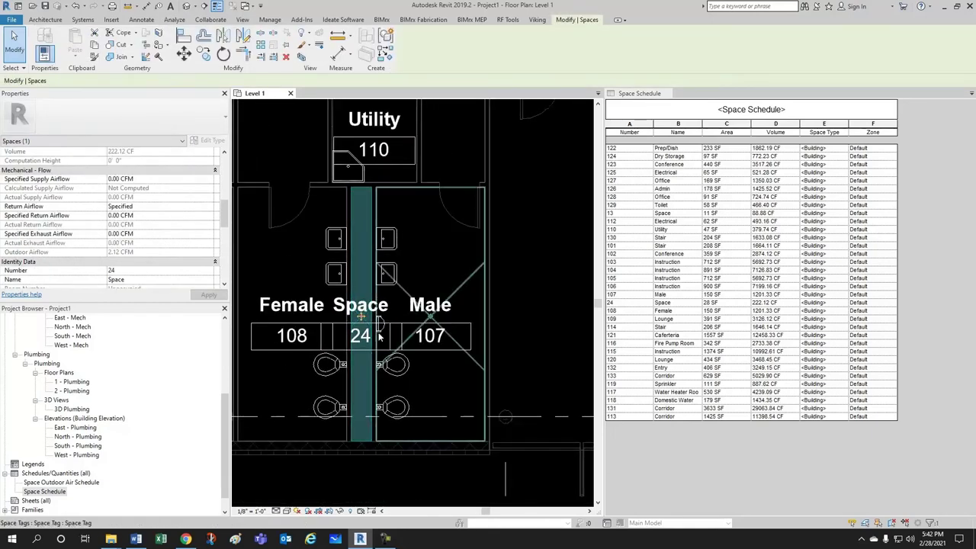
{"action": "scroll", "coordinate": [384, 288], "scroll_direction": "up", "scroll_amount": 1}
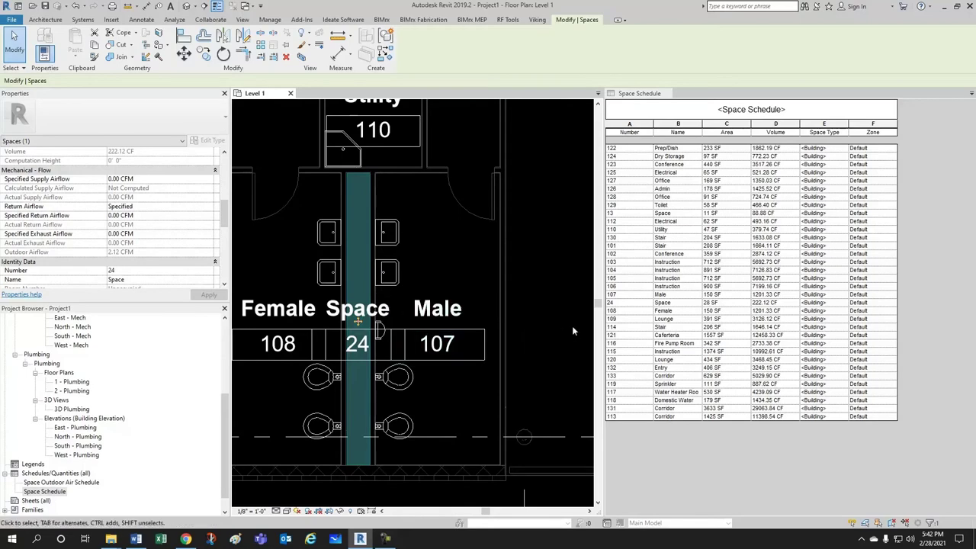
{"action": "key", "text": "Escape"}
Step: Delete space 24 from the project through its row in the Space Schedule
{"action": "left_click", "coordinate": [619, 303]}
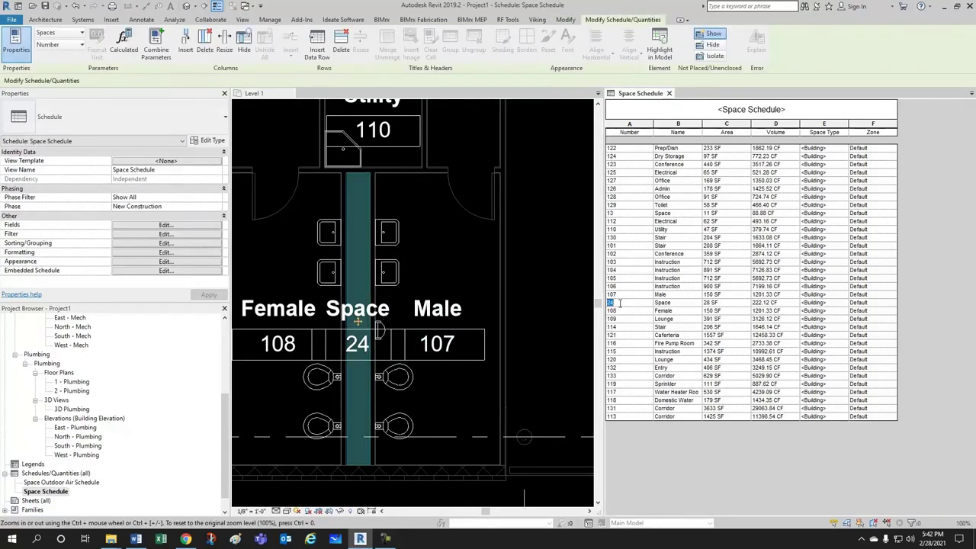
{"action": "left_click", "coordinate": [341, 39]}
{"action": "left_click", "coordinate": [508, 275]}
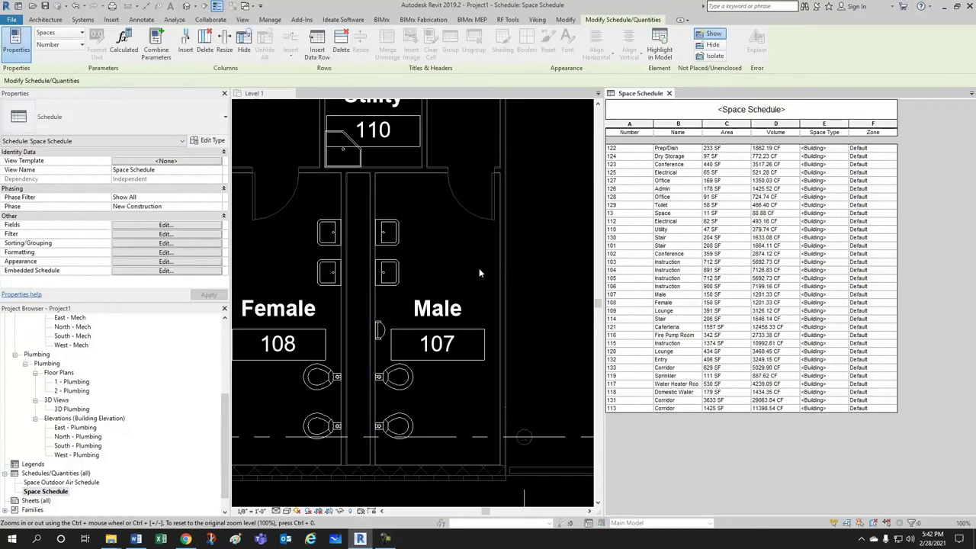
{"action": "scroll", "coordinate": [384, 332], "scroll_direction": "down", "scroll_amount": 2}
{"action": "scroll", "coordinate": [461, 320], "scroll_direction": "down", "scroll_amount": 2}
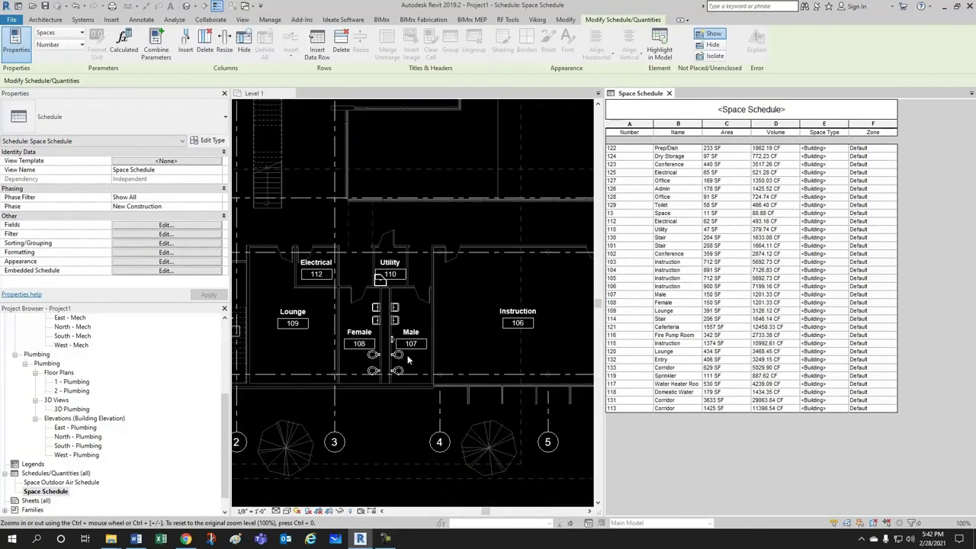
Step: Undock the Space Schedule from beside the Level 1 plan so the plan fills the drawing area
{"action": "left_click", "coordinate": [417, 373]}
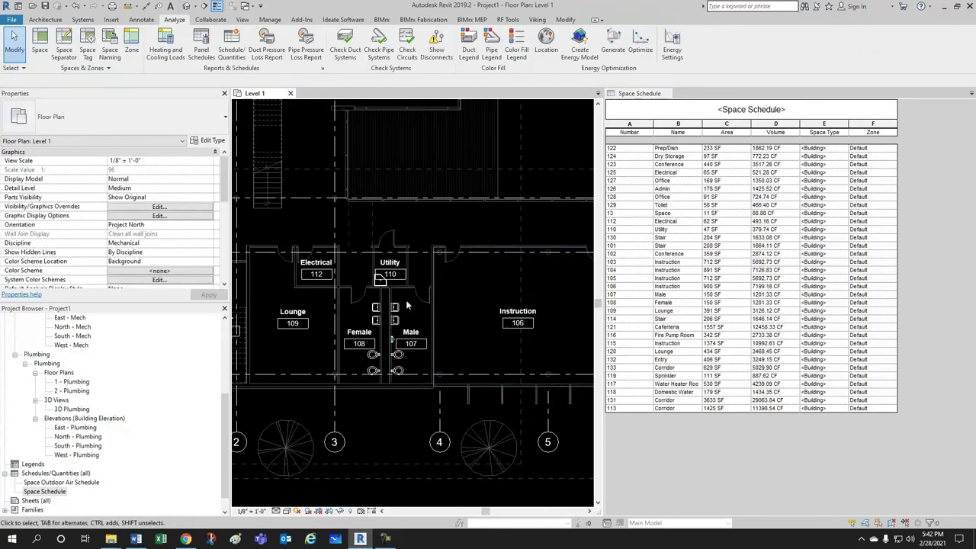
{"action": "middle_click_drag", "start_coordinate": [490, 301], "coordinate": [351, 313]}
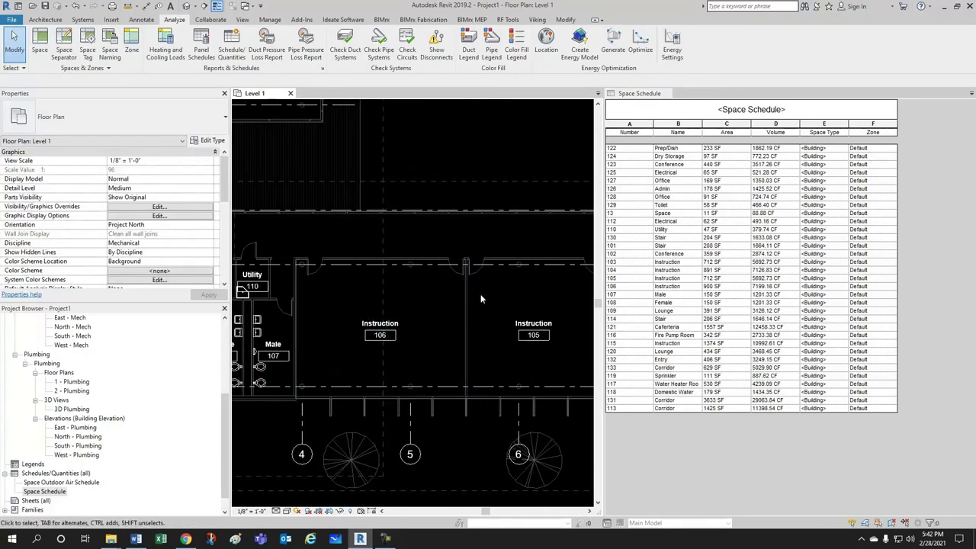
{"action": "scroll", "coordinate": [419, 318], "scroll_direction": "down", "scroll_amount": 1}
{"action": "middle_click_drag", "start_coordinate": [418, 319], "coordinate": [455, 313]}
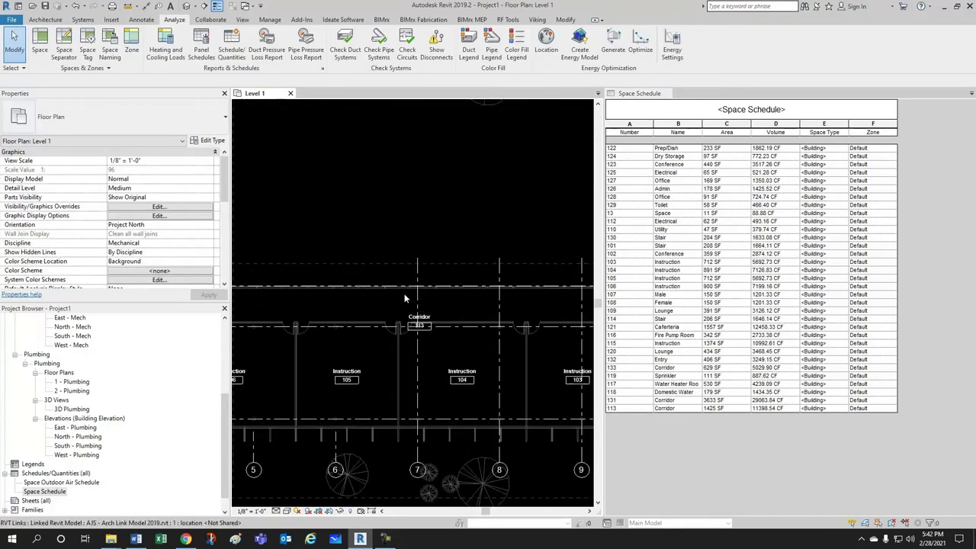
{"action": "scroll", "coordinate": [408, 301], "scroll_direction": "down", "scroll_amount": 3}
{"action": "left_click_drag", "start_coordinate": [639, 93], "coordinate": [768, 304]}
{"action": "scroll", "coordinate": [647, 258], "scroll_direction": "up", "scroll_amount": 2}
{"action": "scroll", "coordinate": [797, 352], "scroll_direction": "down", "scroll_amount": 2}
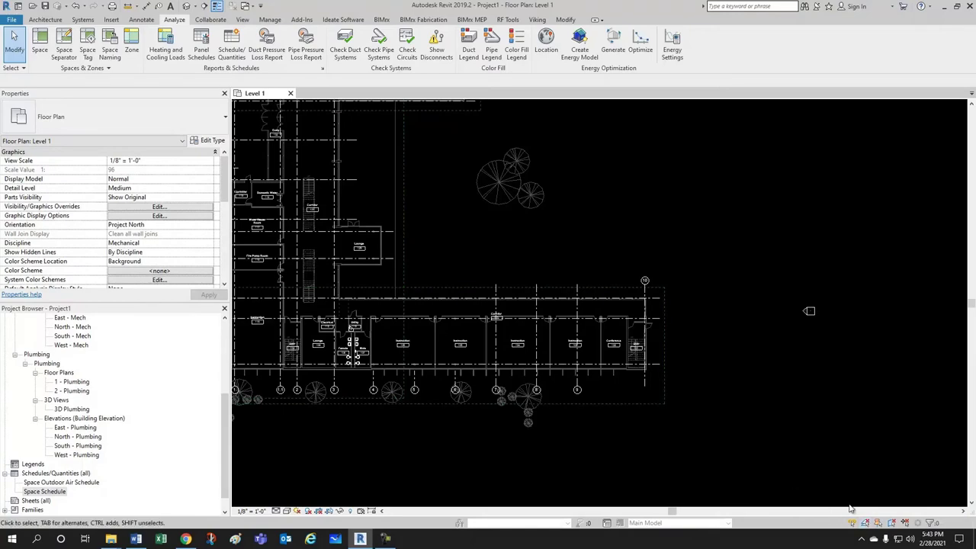
{"action": "scroll", "coordinate": [691, 398], "scroll_direction": "down", "scroll_amount": 2}
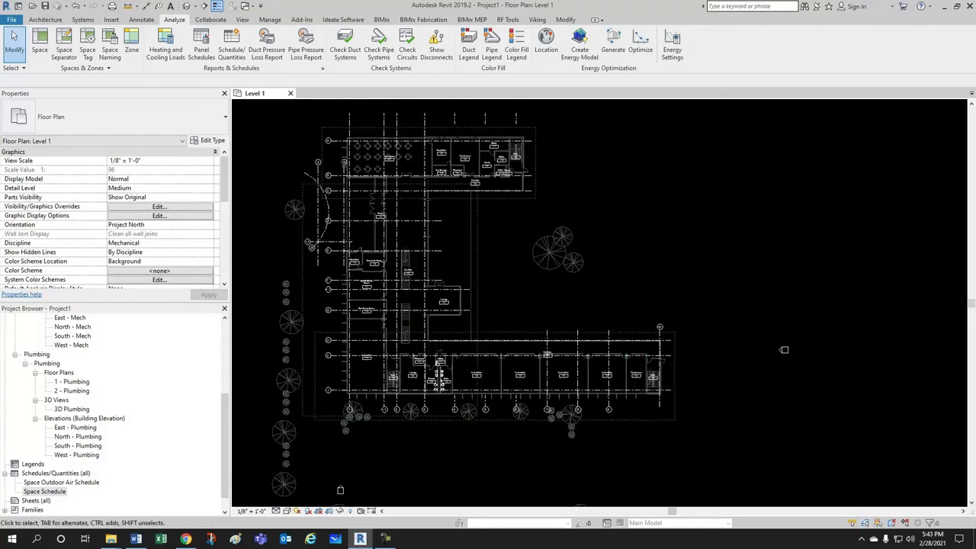
{"action": "scroll", "coordinate": [600, 344], "scroll_direction": "up", "scroll_amount": 2}
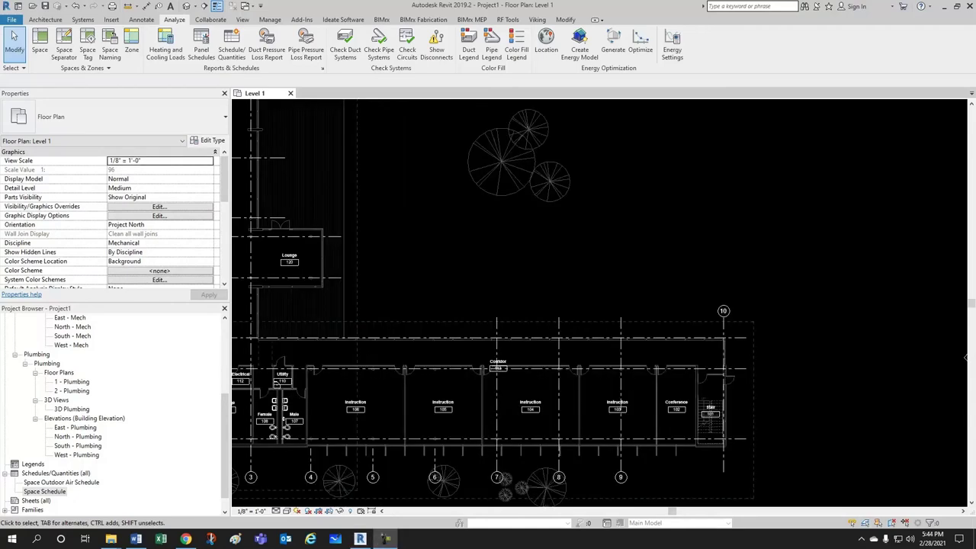
Step: Examine the extent of the Corridor 113 space near Conference 102 and Stair 101, and deselect it
{"action": "left_click", "coordinate": [517, 351]}
{"action": "scroll", "coordinate": [717, 368], "scroll_direction": "up", "scroll_amount": 1}
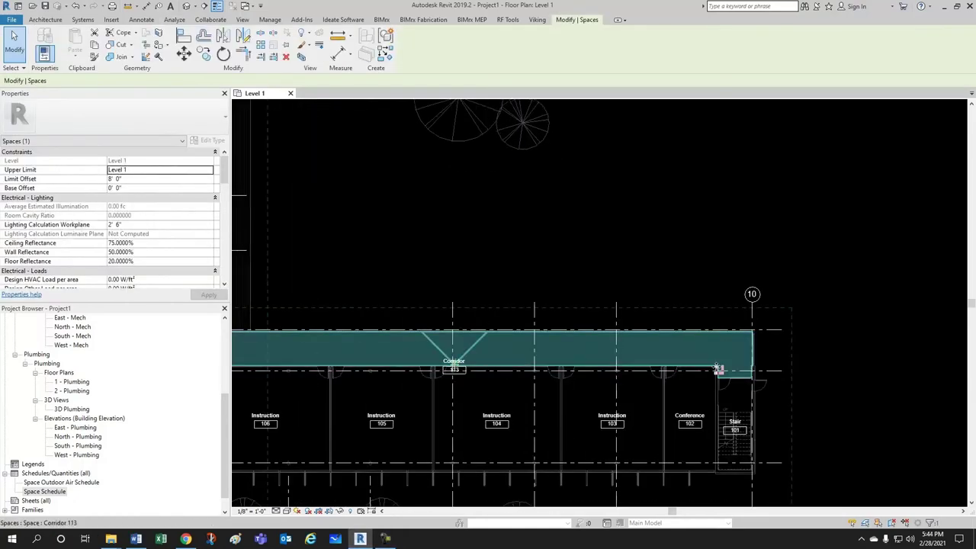
{"action": "scroll", "coordinate": [724, 371], "scroll_direction": "up", "scroll_amount": 1}
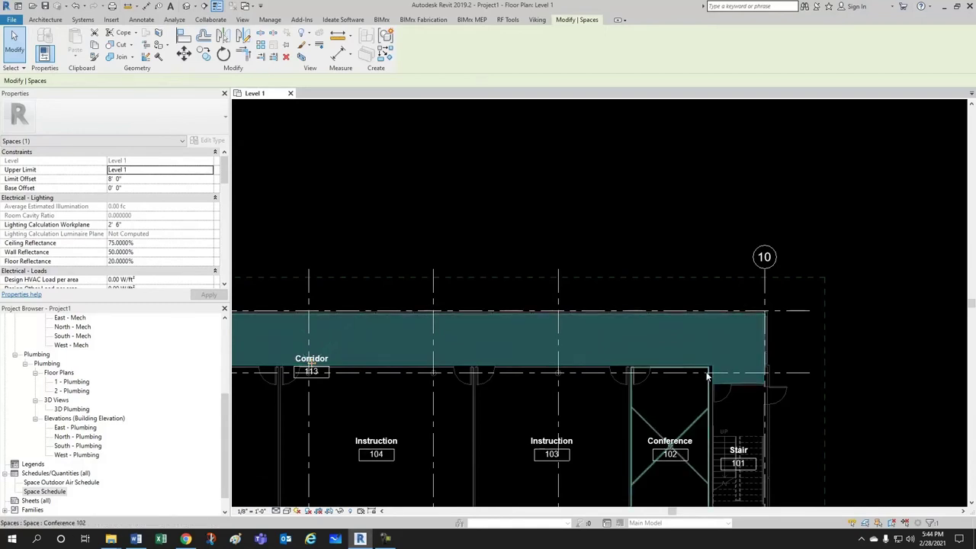
{"action": "scroll", "coordinate": [656, 345], "scroll_direction": "down", "scroll_amount": 1}
{"action": "key", "text": "Escape"}
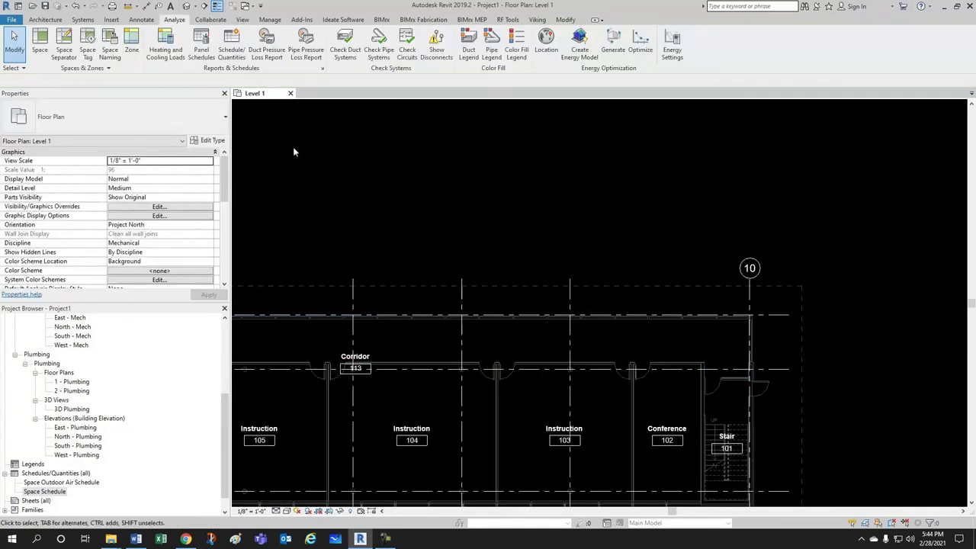
Step: Draw a space separation line about 8'-9" long across Corridor 113, from the Conference 102/Stair 101 wall corner to the exterior wall
{"action": "left_click", "coordinate": [64, 50]}
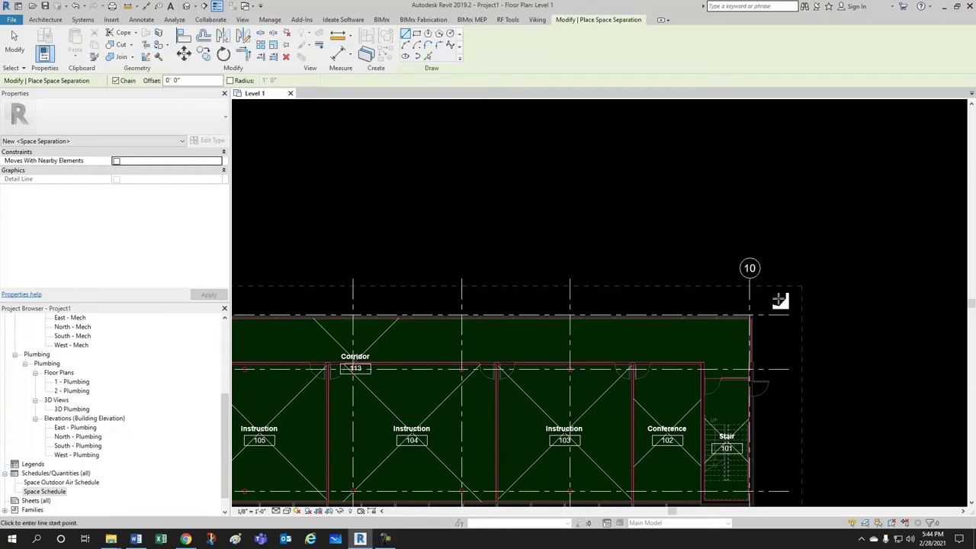
{"action": "scroll", "coordinate": [705, 362], "scroll_direction": "up", "scroll_amount": 5}
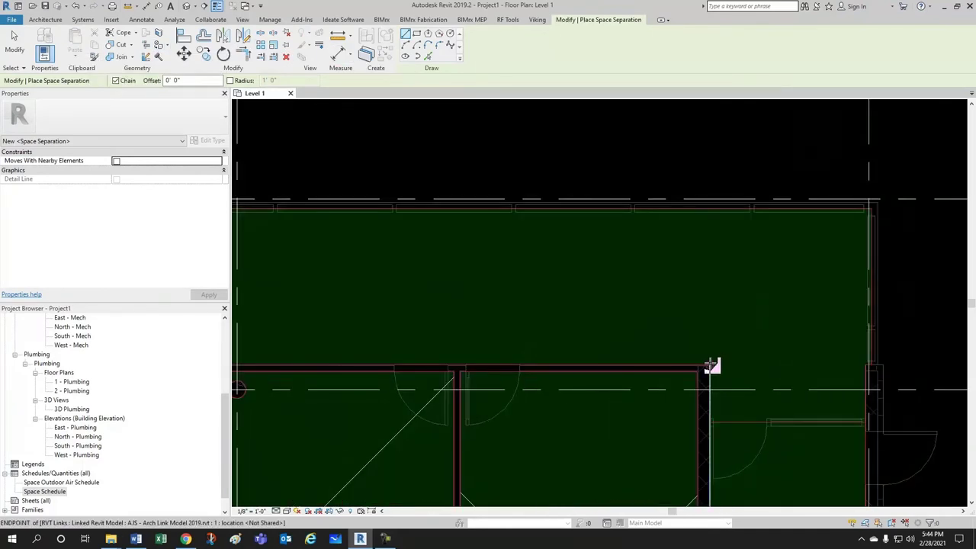
{"action": "left_click", "coordinate": [711, 366]}
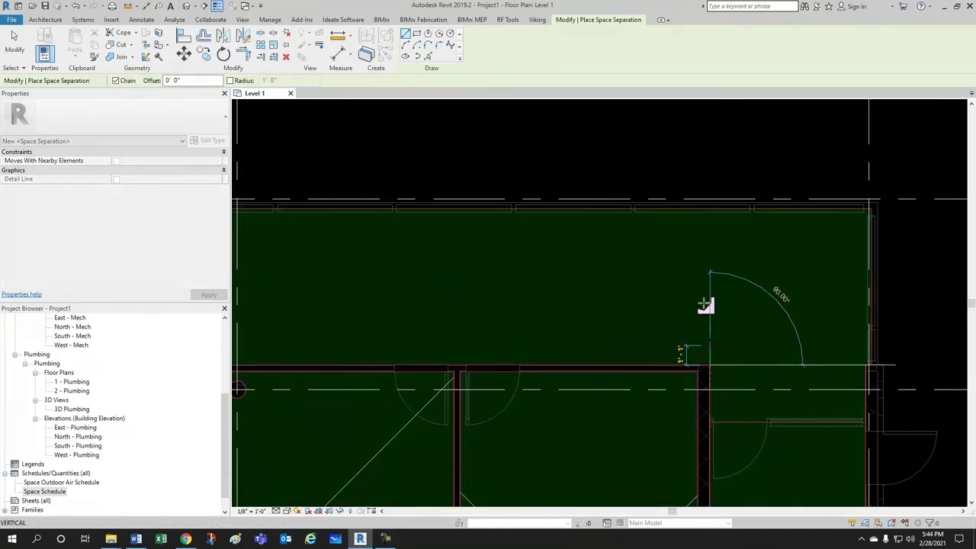
{"action": "left_click", "coordinate": [711, 211]}
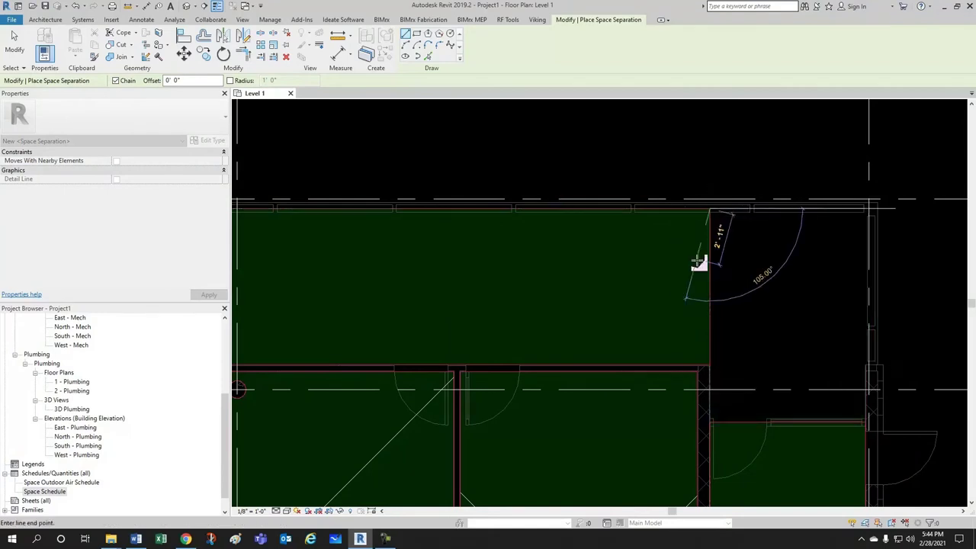
{"action": "scroll", "coordinate": [695, 259], "scroll_direction": "down", "scroll_amount": 2}
{"action": "key", "text": "Escape"}
{"action": "key", "text": "Escape"}
Step: Place a tagged space in the area enclosed by the separation line between Corridor 113's end and Stair 101
{"action": "scroll", "coordinate": [674, 278], "scroll_direction": "down", "scroll_amount": 1}
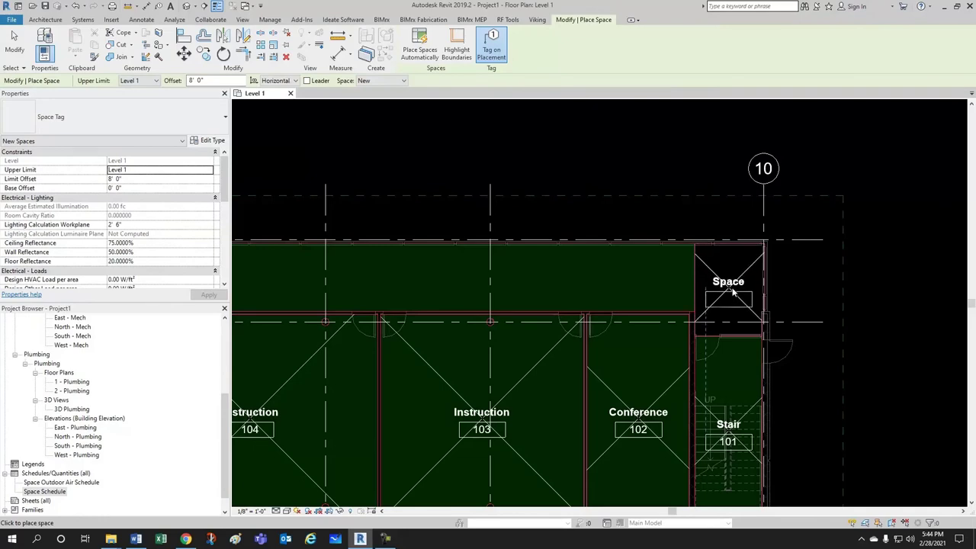
{"action": "left_click", "coordinate": [732, 291]}
{"action": "key", "text": "Escape"}
{"action": "key", "text": "Escape"}
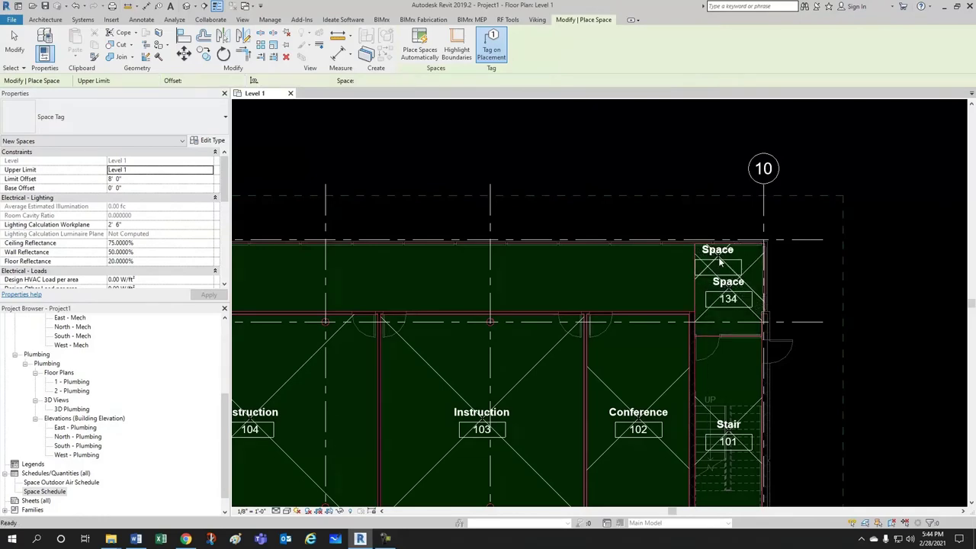
Step: Nudge the space separation line beside space 134 four increments away from grid 10, and check the extent of space 134
{"action": "scroll", "coordinate": [719, 284], "scroll_direction": "down", "scroll_amount": 2}
{"action": "scroll", "coordinate": [666, 267], "scroll_direction": "up", "scroll_amount": 1}
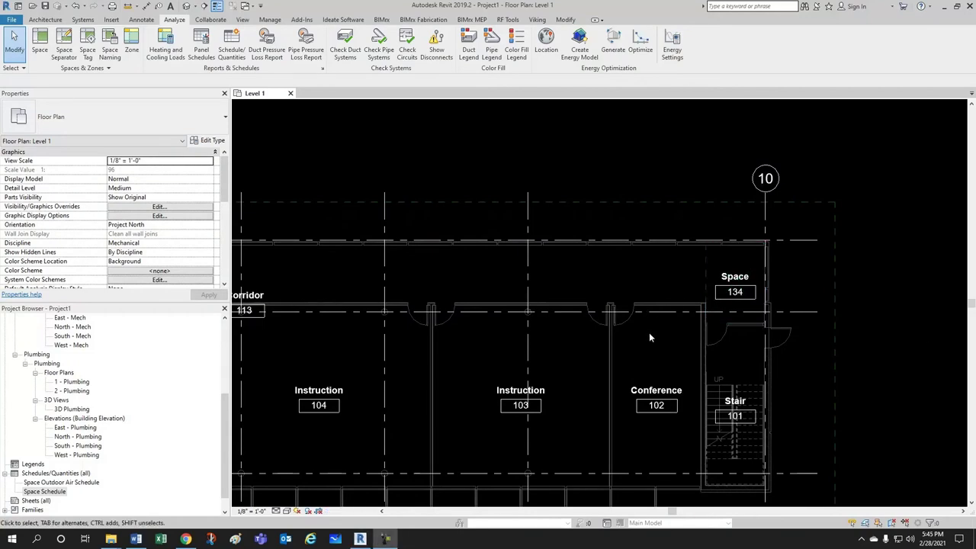
{"action": "left_click", "coordinate": [706, 277]}
{"action": "key", "text": "Escape"}
{"action": "scroll", "coordinate": [708, 272], "scroll_direction": "up", "scroll_amount": 1}
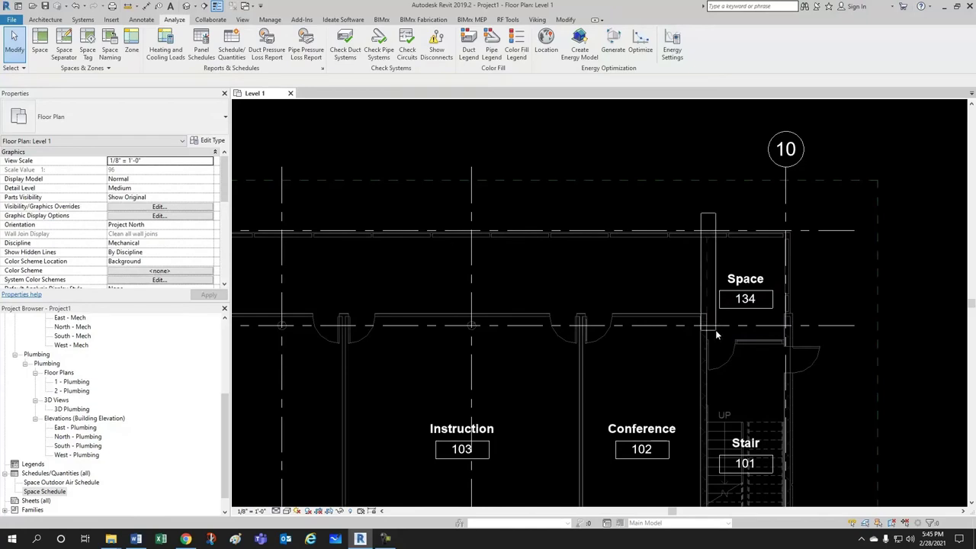
{"action": "key", "text": "Tab"}
{"action": "key", "text": "Tab"}
{"action": "key", "text": "Tab"}
{"action": "key", "text": "Tab"}
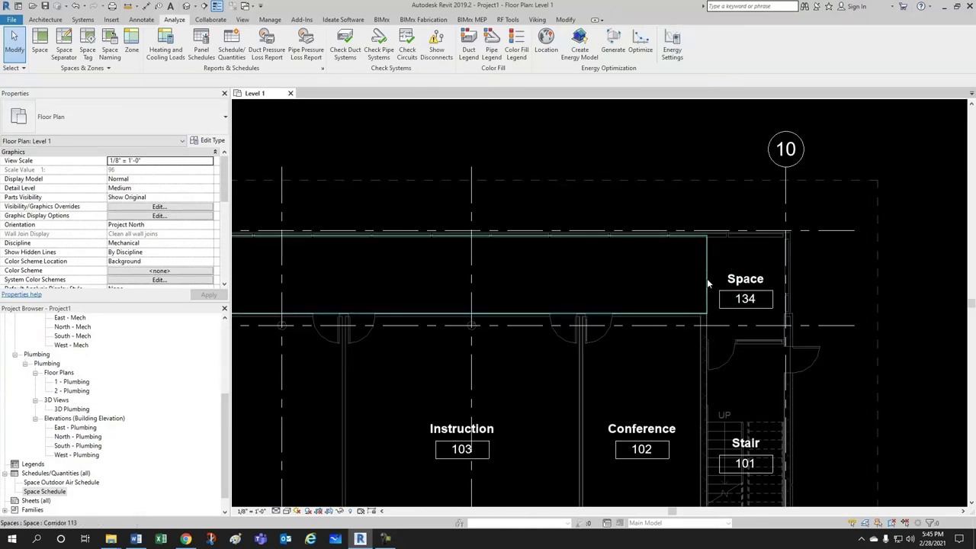
{"action": "left_click", "coordinate": [707, 284]}
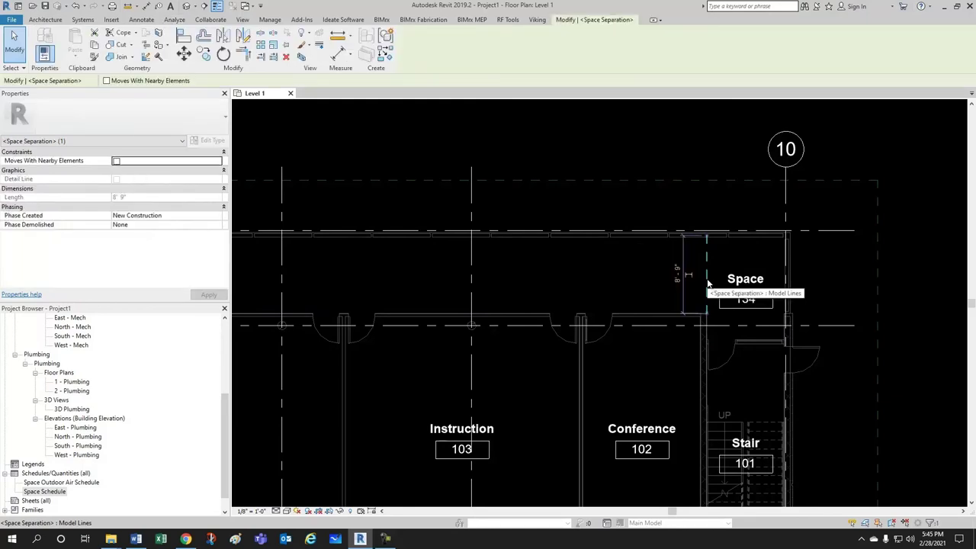
{"action": "key", "text": "Left"}
{"action": "key", "text": "Left"}
{"action": "key", "text": "Left"}
{"action": "key", "text": "Left"}
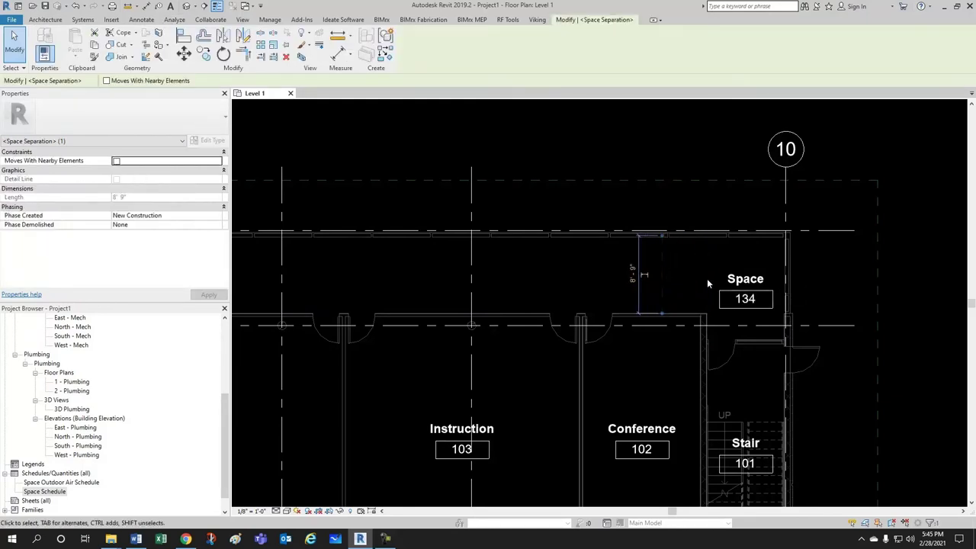
{"action": "key", "text": "ctrl+z"}
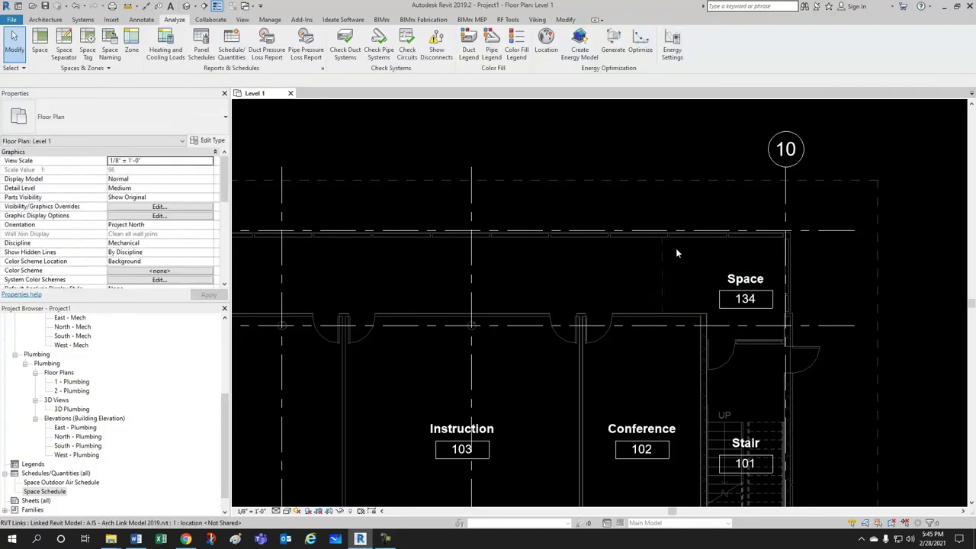
{"action": "left_click", "coordinate": [679, 236]}
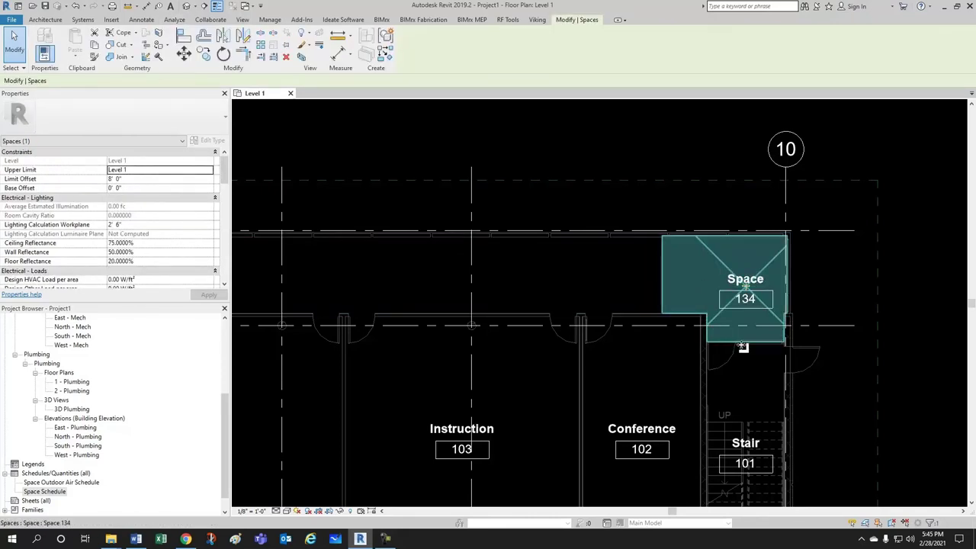
{"action": "left_click", "coordinate": [645, 287]}
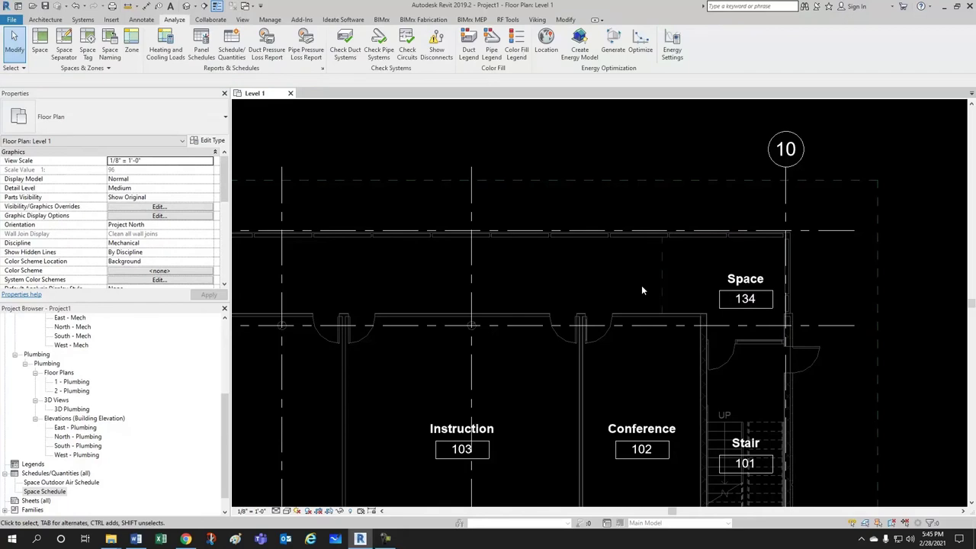
Step: Align the space separation line with the stair-side face of the wall between Conference 102 and Stair 101
{"action": "key", "text": "a"}
{"action": "key", "text": "l"}
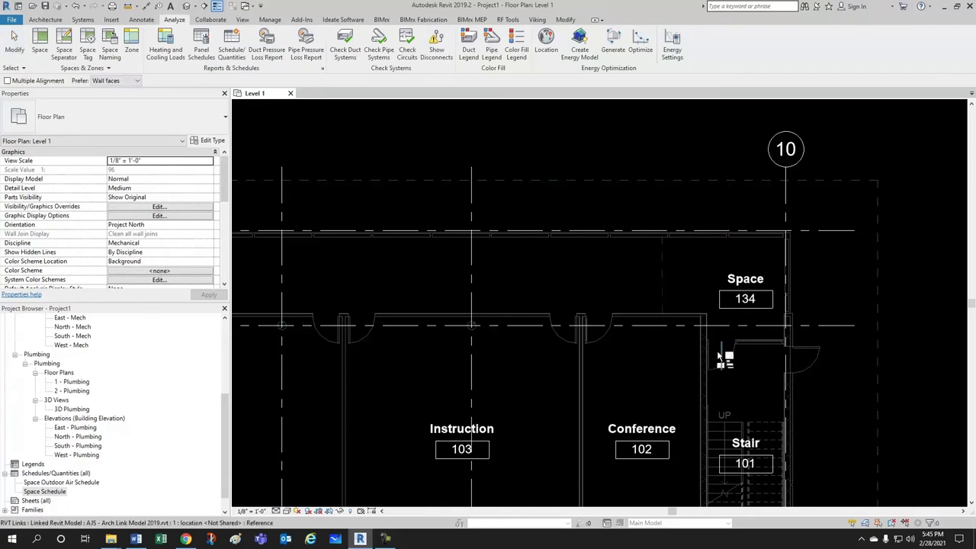
{"action": "left_click", "coordinate": [709, 327]}
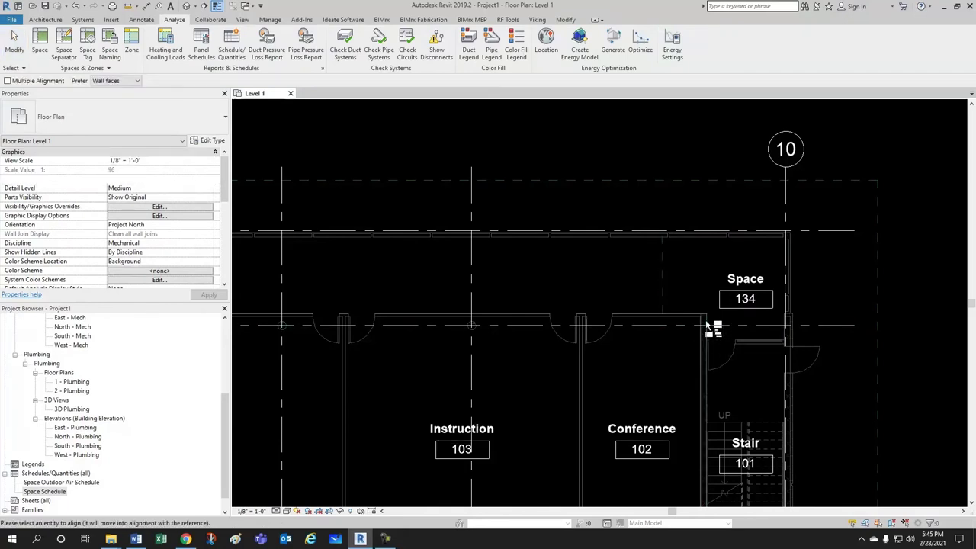
{"action": "left_click", "coordinate": [662, 296]}
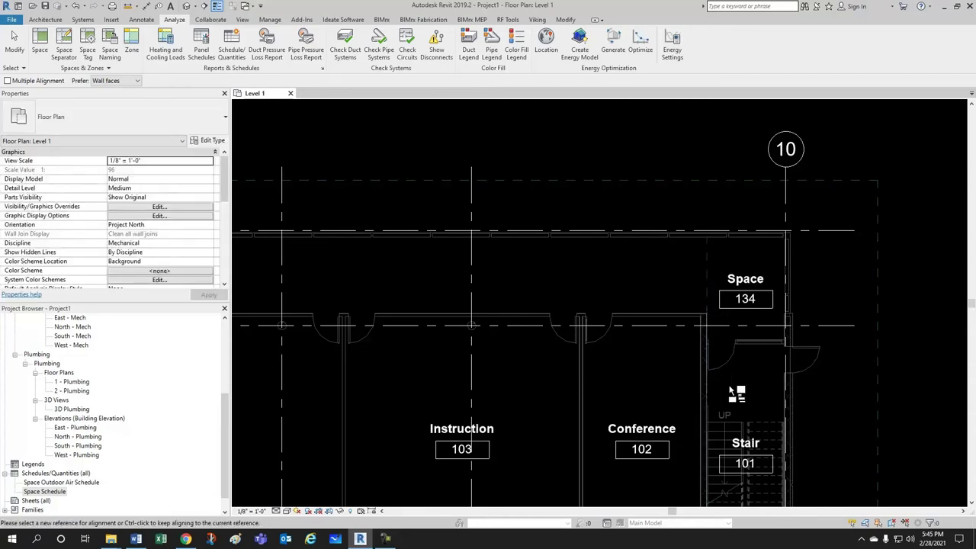
{"action": "key", "text": "Escape"}
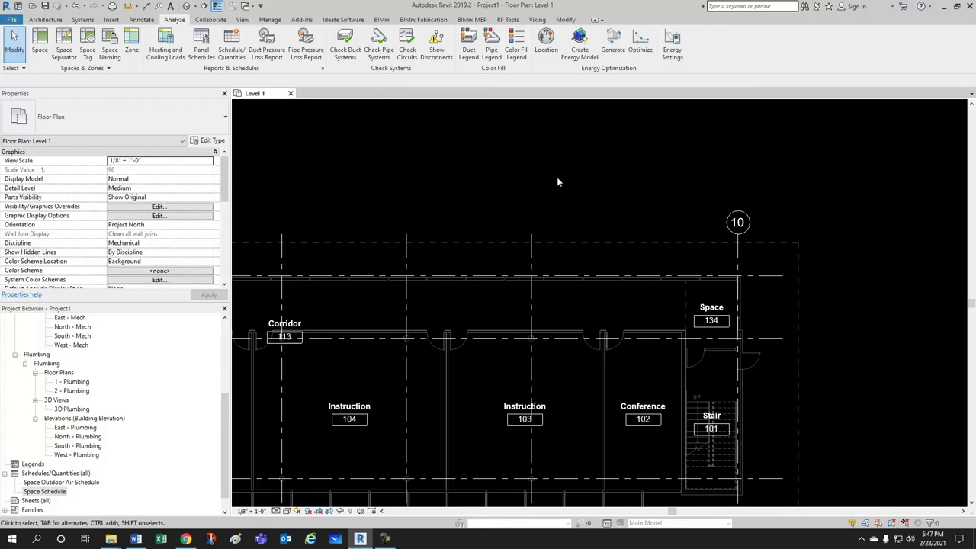
Step: Change the Instruction 104 tag's type, trying Space Tag With Volume and leaving it at Space Tag With Area
{"action": "scroll", "coordinate": [569, 188], "scroll_direction": "up", "scroll_amount": 3}
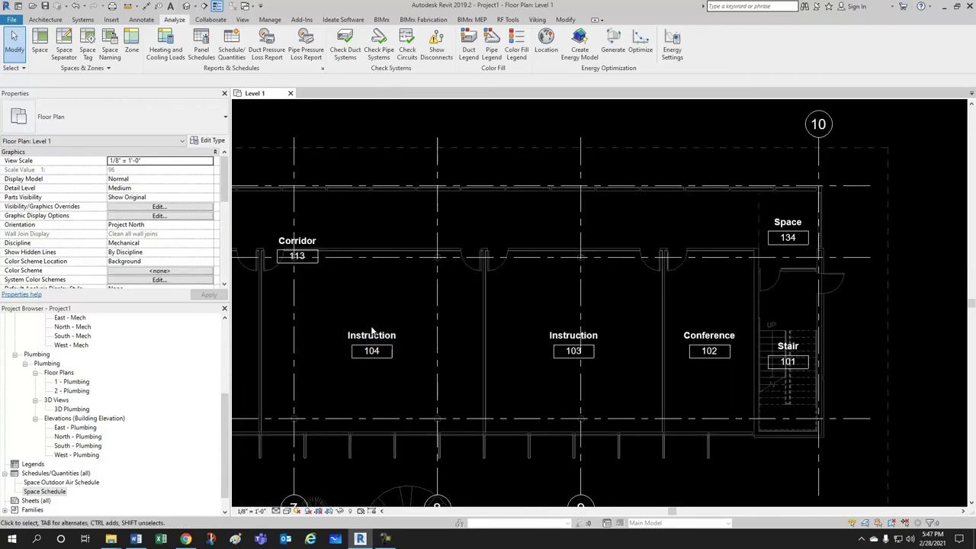
{"action": "left_click", "coordinate": [374, 334]}
{"action": "key", "text": "Escape"}
{"action": "left_click", "coordinate": [381, 335]}
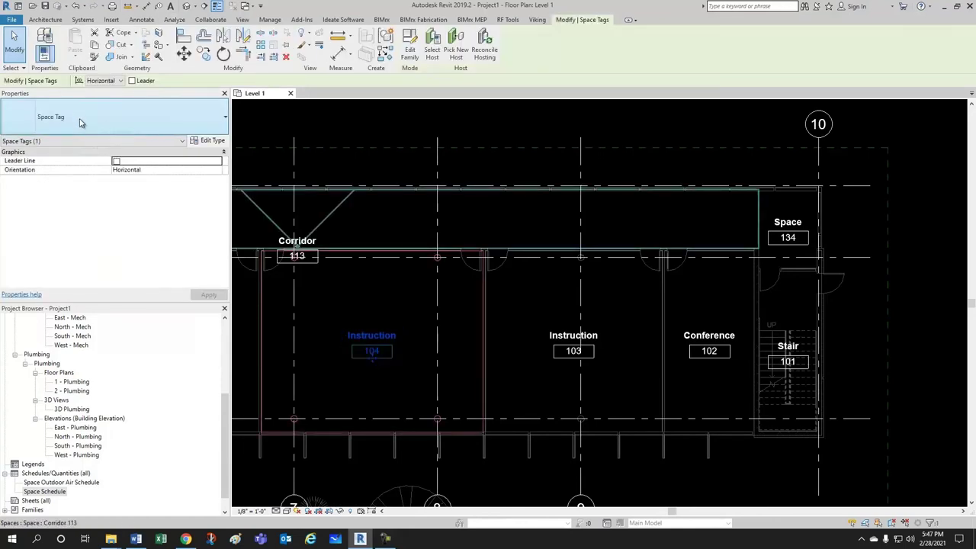
{"action": "left_click", "coordinate": [80, 122]}
{"action": "left_click", "coordinate": [74, 179]}
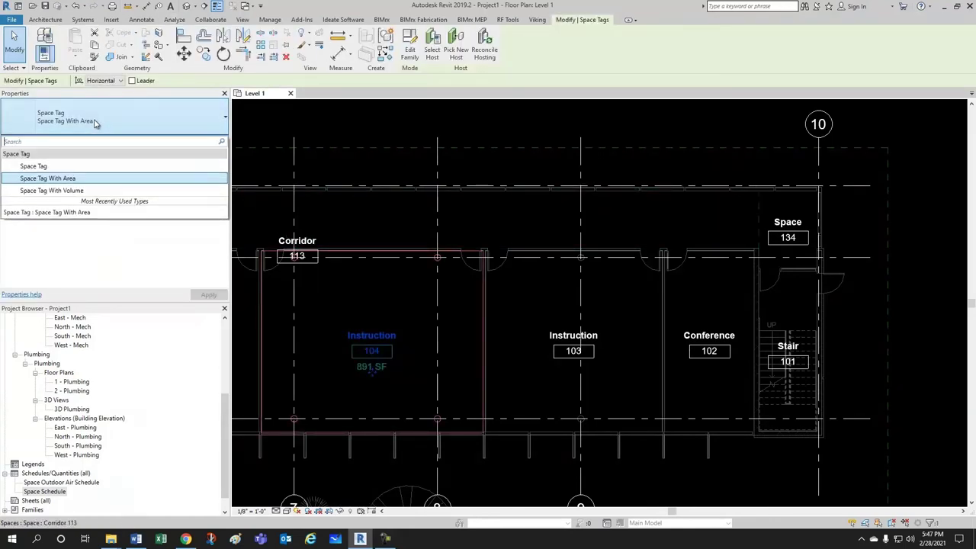
{"action": "left_click", "coordinate": [77, 190]}
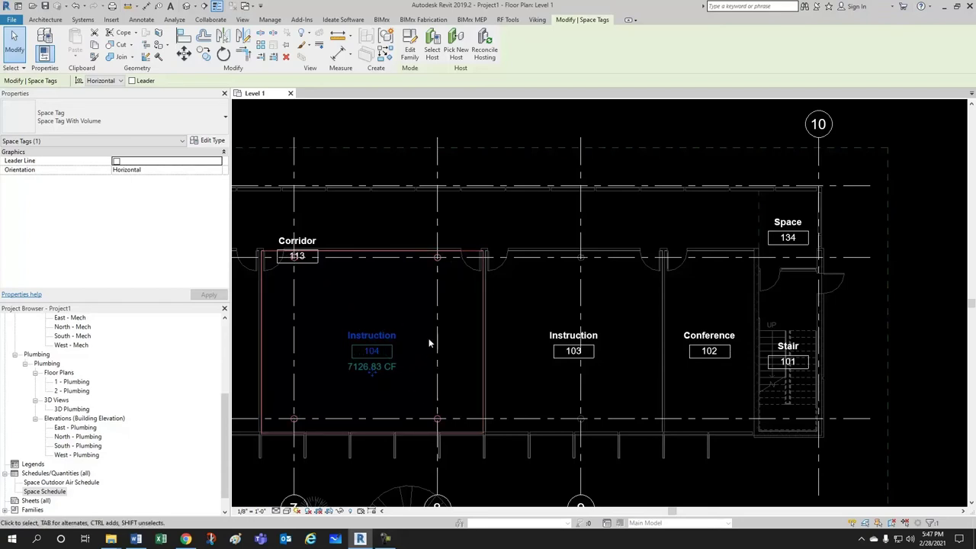
{"action": "left_click", "coordinate": [418, 362]}
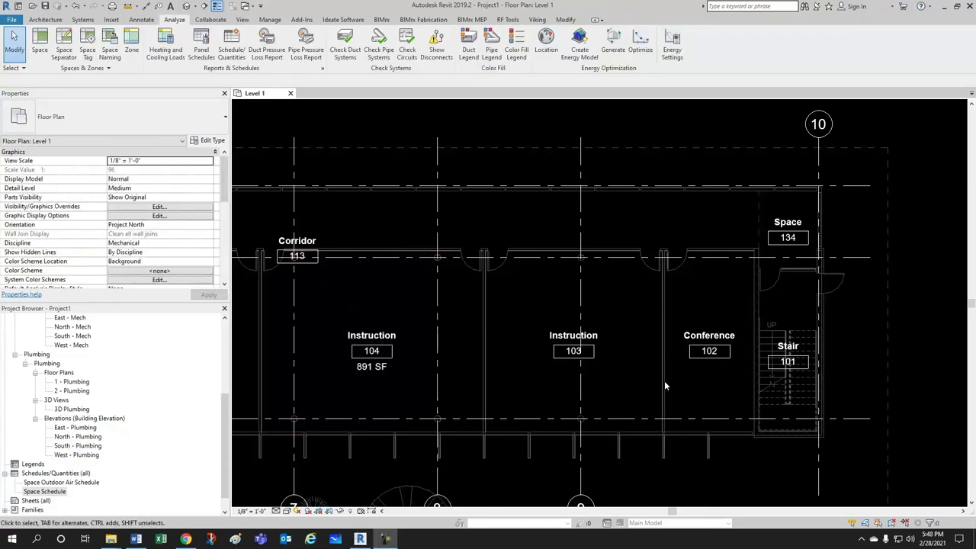
Step: Change all remaining space tags of the plain Space Tag type in the entire project to Space Tag With Area
{"action": "right_click", "coordinate": [590, 345]}
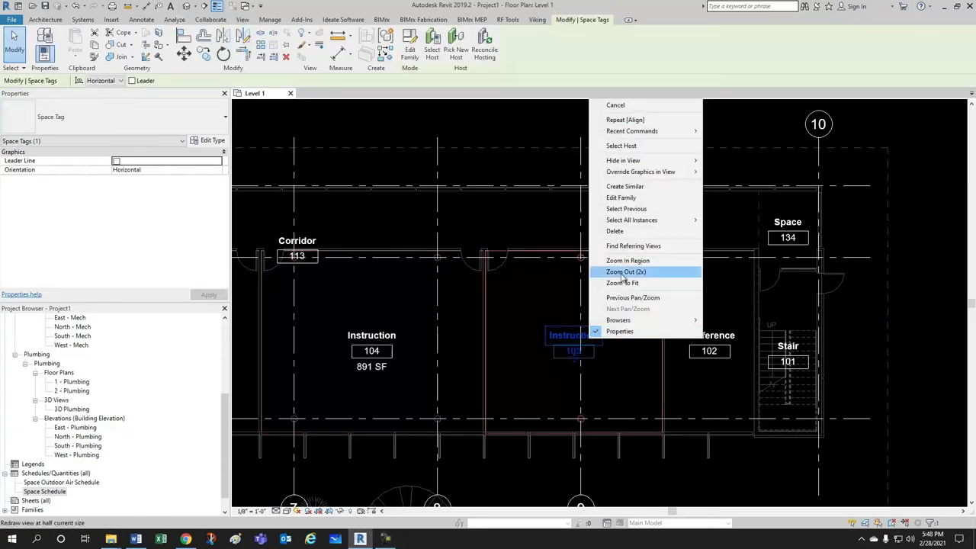
{"action": "mouse_move", "coordinate": [616, 222]}
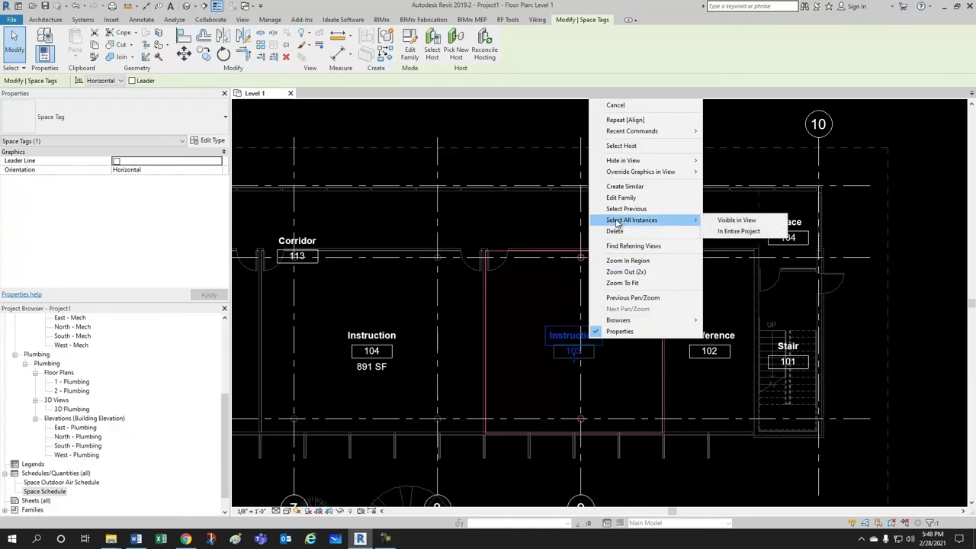
{"action": "left_click", "coordinate": [737, 232]}
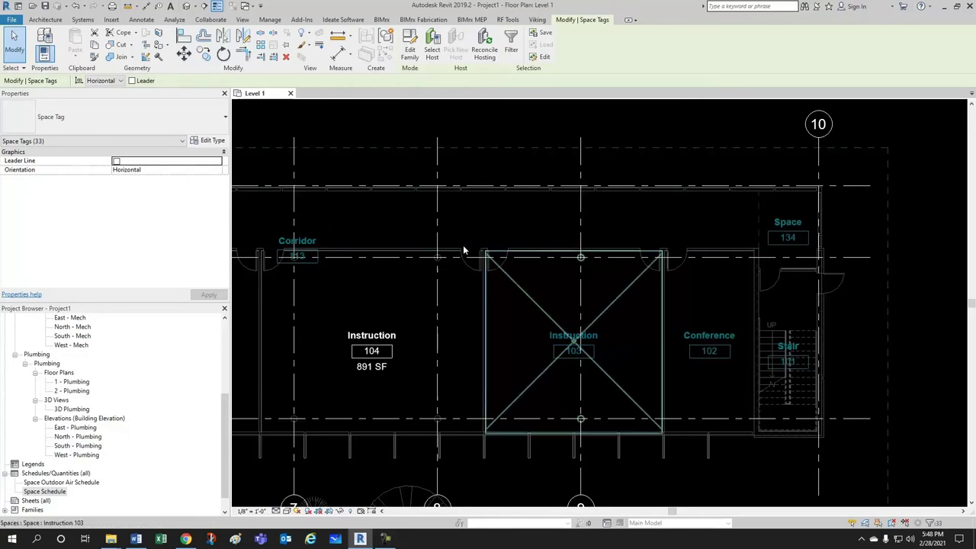
{"action": "left_click", "coordinate": [107, 118]}
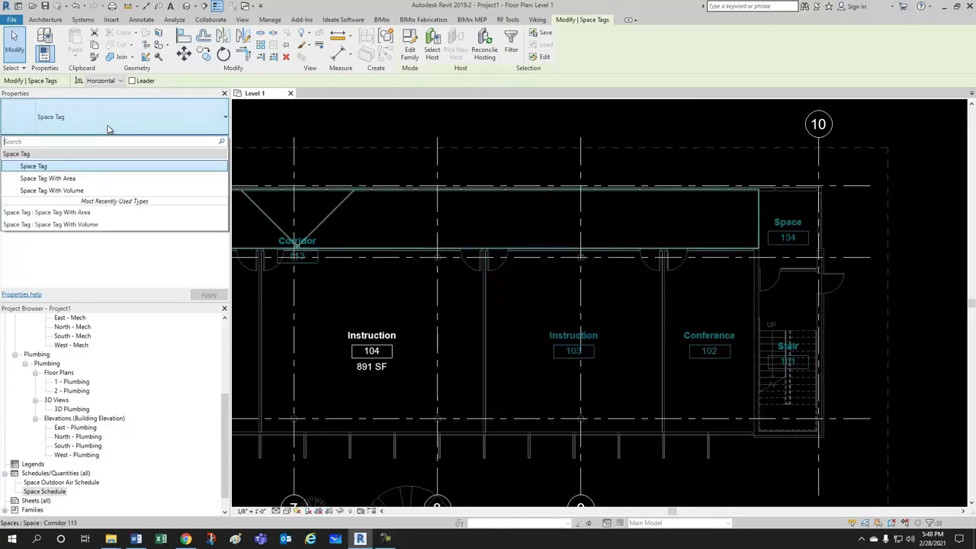
{"action": "left_click", "coordinate": [62, 180]}
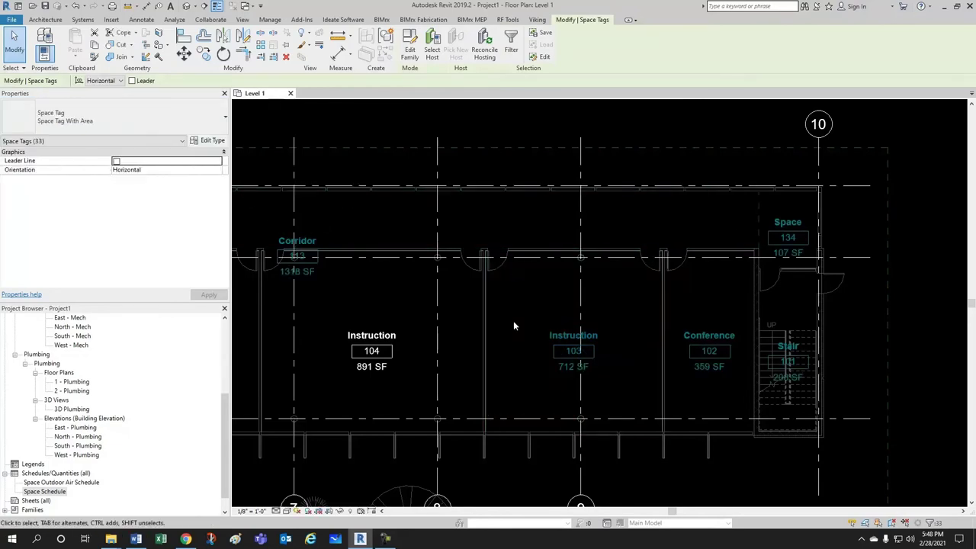
{"action": "key", "text": "Escape"}
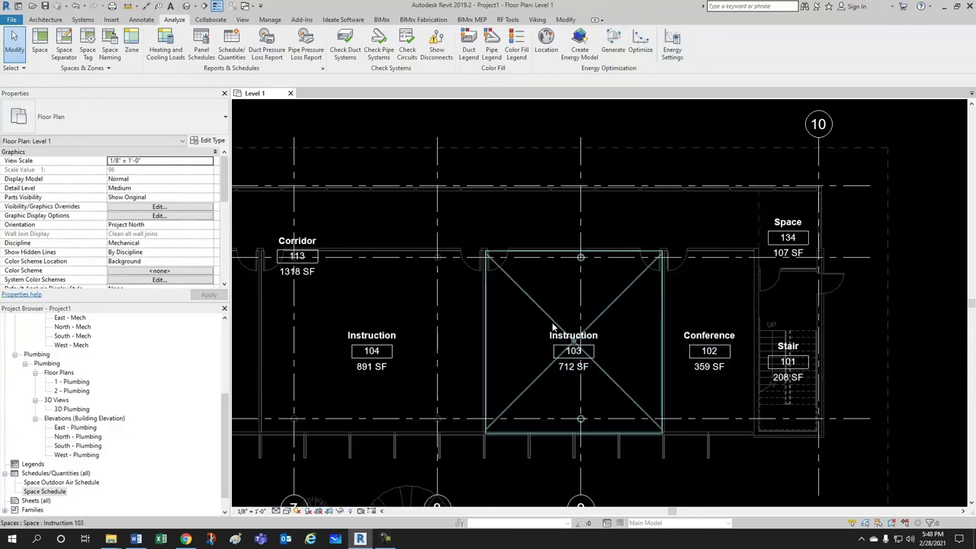
{"action": "scroll", "coordinate": [552, 336], "scroll_direction": "up", "scroll_amount": 1}
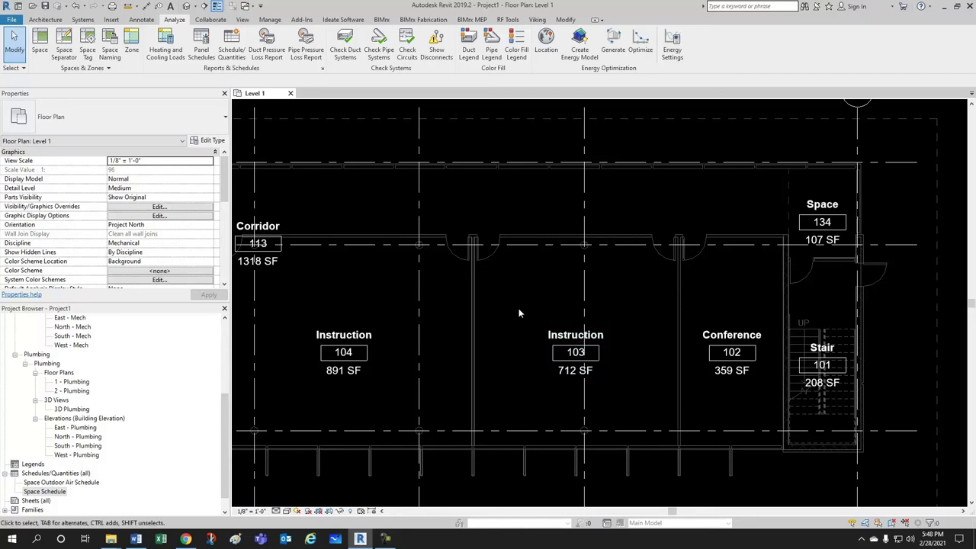
Step: Set the project's volume computations to Areas only (faster) in the Area and Volume Computations settings
{"action": "left_click", "coordinate": [111, 68]}
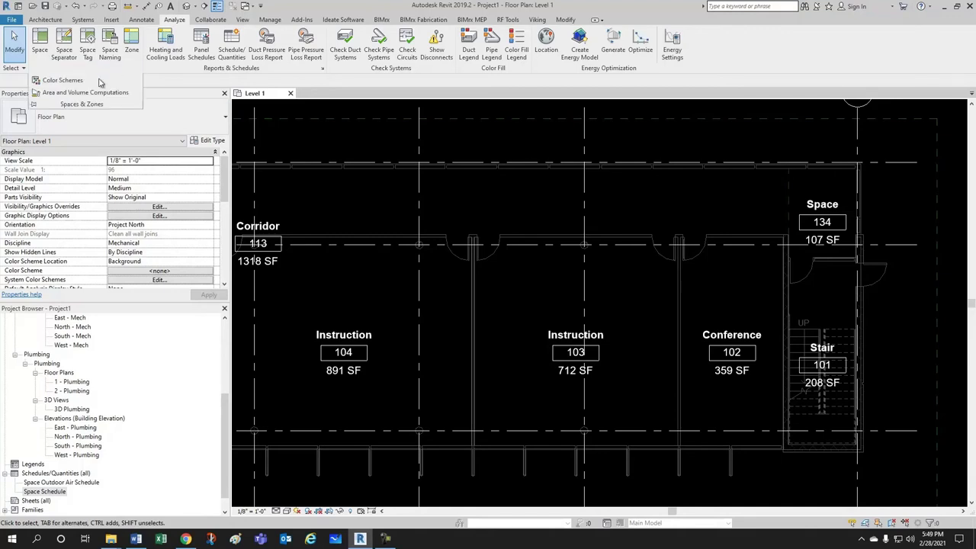
{"action": "left_click", "coordinate": [76, 93]}
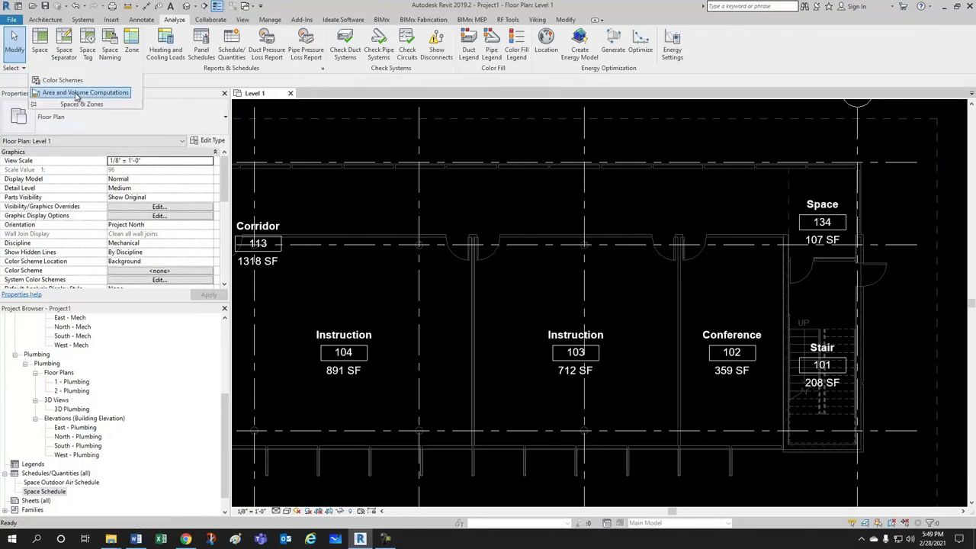
{"action": "left_click", "coordinate": [550, 308]}
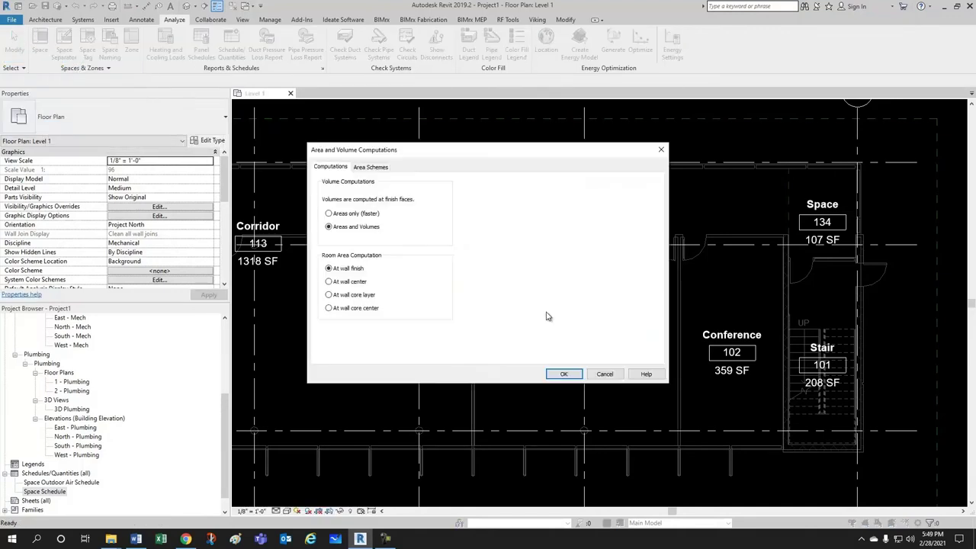
{"action": "left_click", "coordinate": [334, 214]}
{"action": "left_click", "coordinate": [564, 373]}
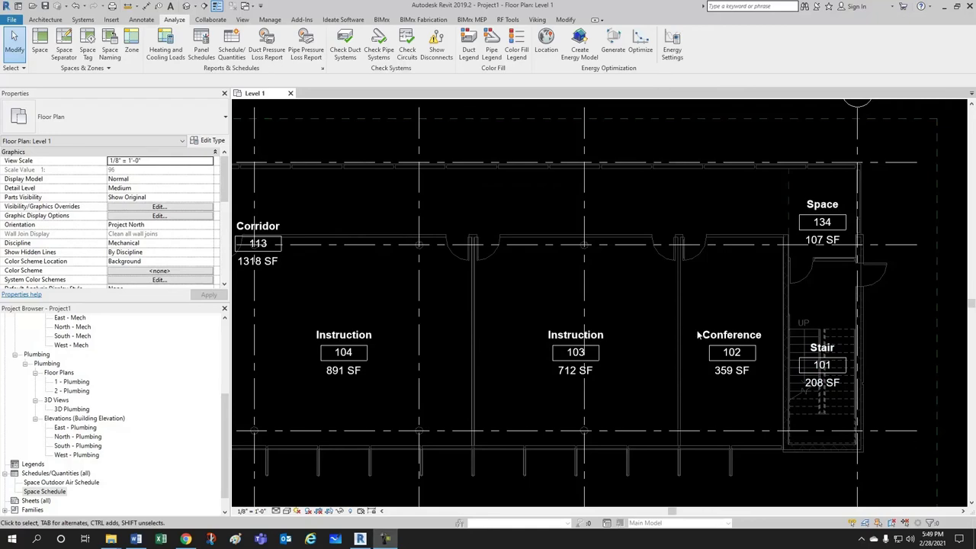
Step: Examine the area tags across the whole Level 1 plan and along the Corridor 113 wing
{"action": "scroll", "coordinate": [626, 319], "scroll_direction": "down", "scroll_amount": 2}
{"action": "scroll", "coordinate": [618, 323], "scroll_direction": "down", "scroll_amount": 2}
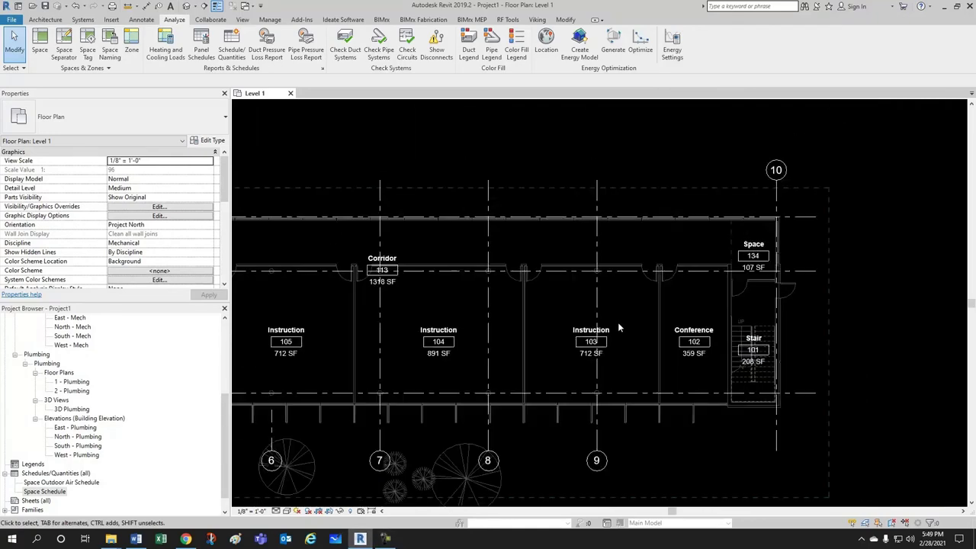
{"action": "scroll", "coordinate": [614, 321], "scroll_direction": "down", "scroll_amount": 3}
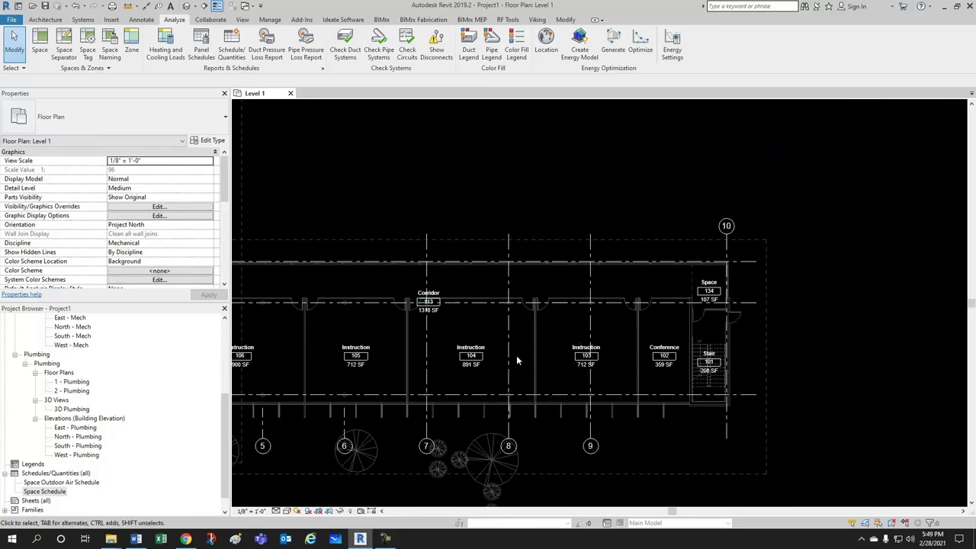
{"action": "scroll", "coordinate": [516, 356], "scroll_direction": "down", "scroll_amount": 4}
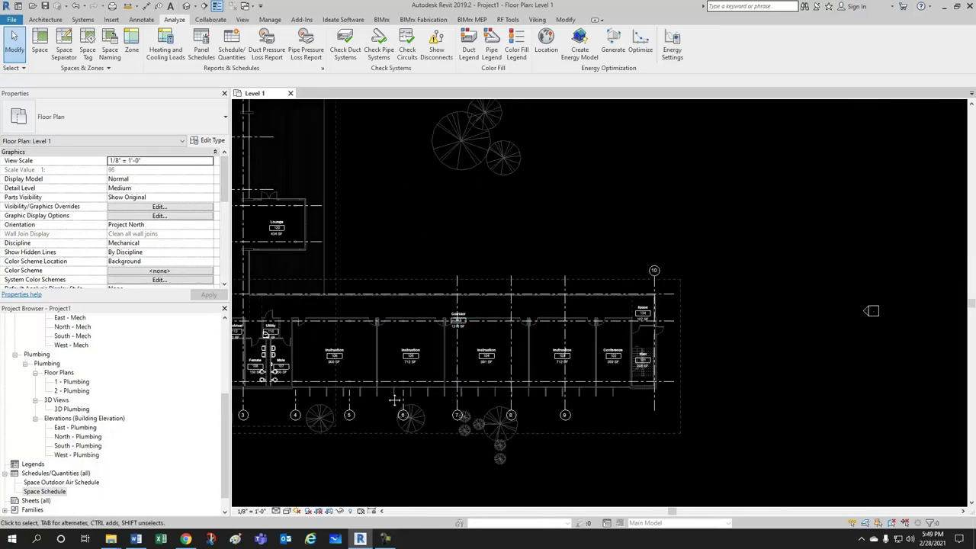
{"action": "middle_click_drag", "start_coordinate": [394, 462], "coordinate": [519, 451]}
{"action": "scroll", "coordinate": [518, 451], "scroll_direction": "down", "scroll_amount": 2}
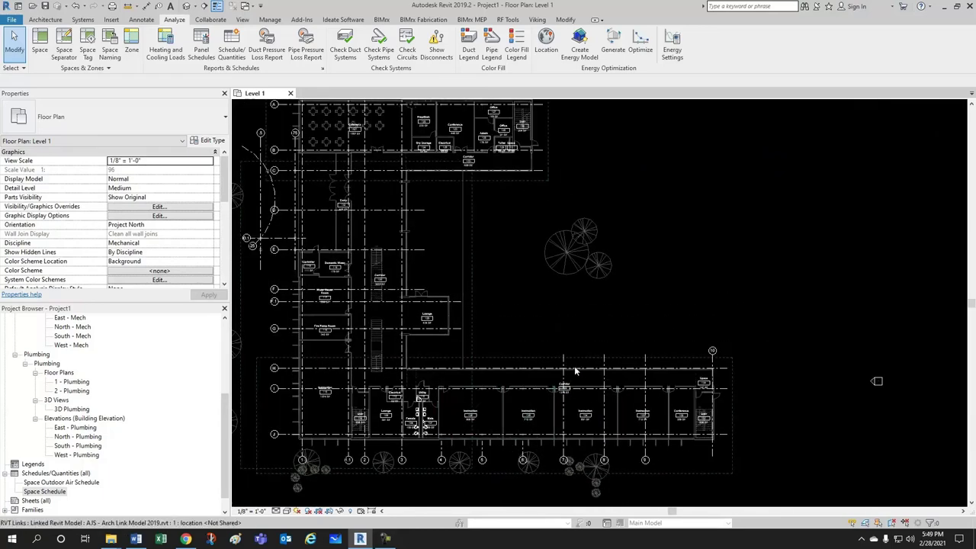
{"action": "scroll", "coordinate": [563, 412], "scroll_direction": "up", "scroll_amount": 4}
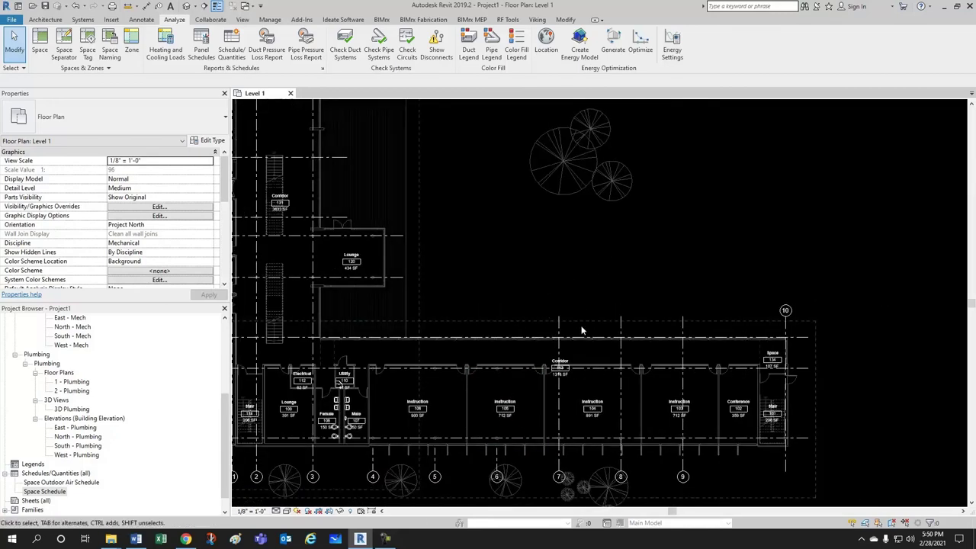
{"action": "scroll", "coordinate": [580, 350], "scroll_direction": "up", "scroll_amount": 1}
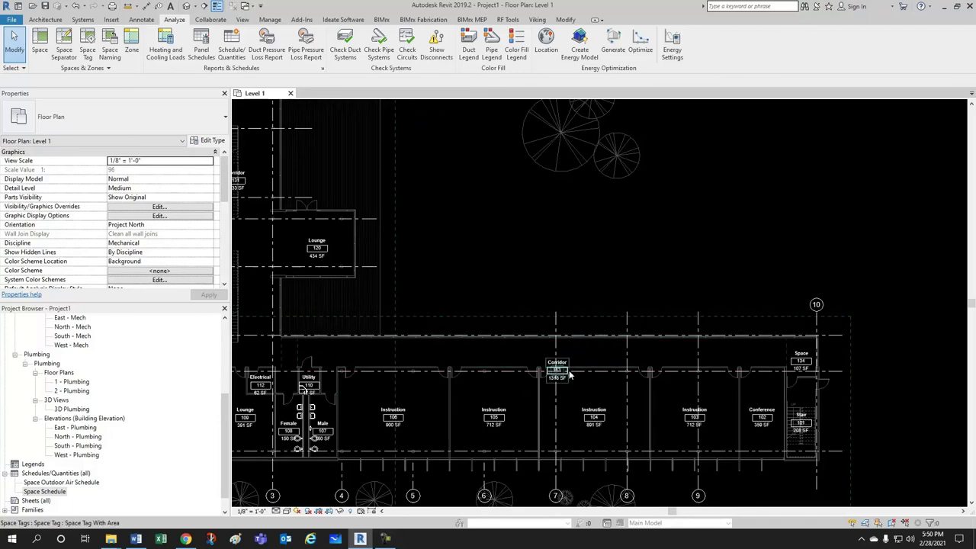
{"action": "scroll", "coordinate": [557, 400], "scroll_direction": "up", "scroll_amount": 2}
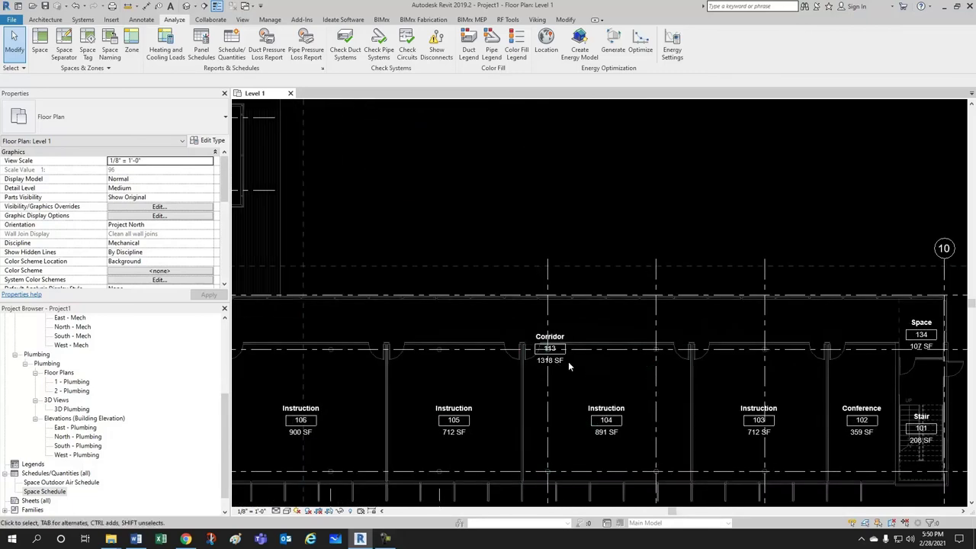
{"action": "scroll", "coordinate": [565, 360], "scroll_direction": "down", "scroll_amount": 1}
{"action": "scroll", "coordinate": [565, 366], "scroll_direction": "up", "scroll_amount": 3}
{"action": "scroll", "coordinate": [602, 359], "scroll_direction": "down", "scroll_amount": 2}
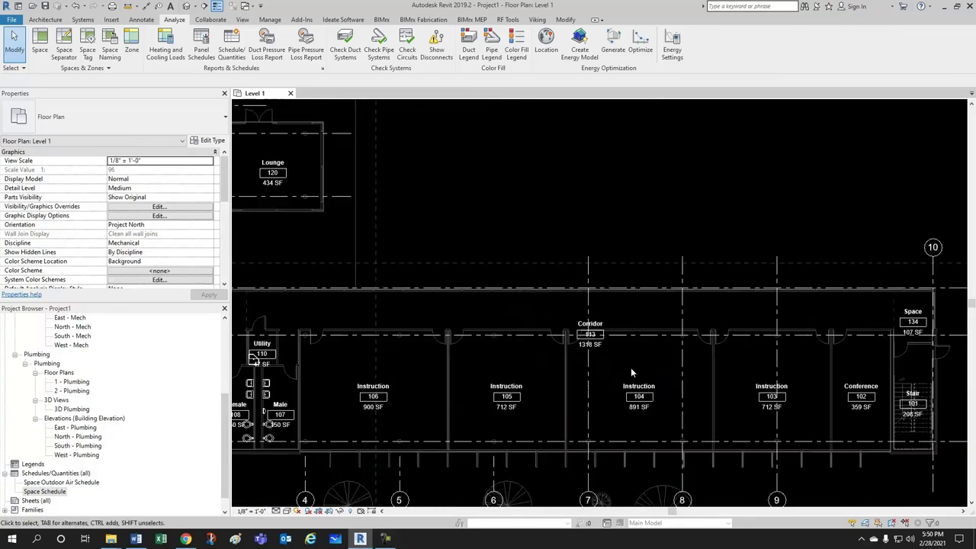
Step: Set the space type of Conference 102 to Conference Meeting/Multipurpose
{"action": "left_click", "coordinate": [863, 405]}
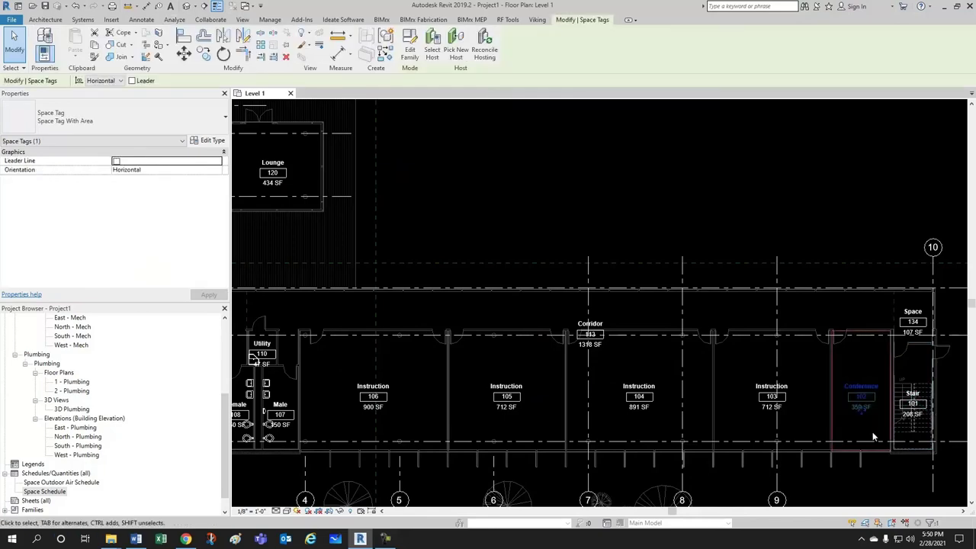
{"action": "key", "text": "Escape"}
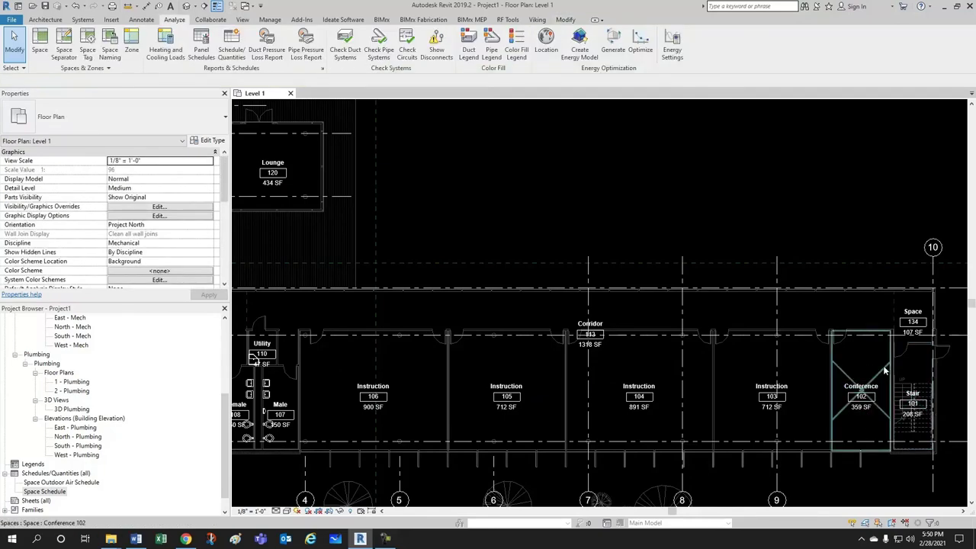
{"action": "left_click", "coordinate": [884, 370]}
{"action": "scroll", "coordinate": [182, 214], "scroll_direction": "down", "scroll_amount": 5}
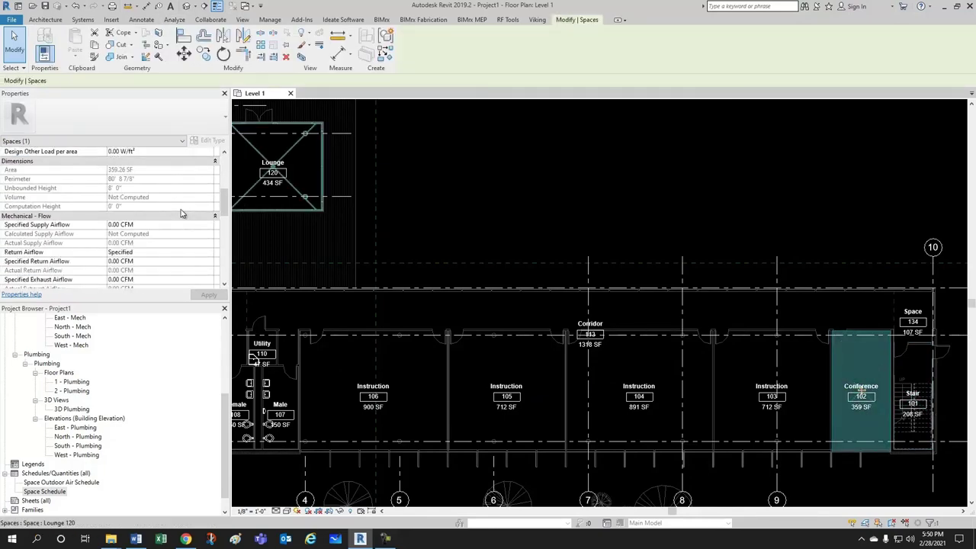
{"action": "scroll", "coordinate": [181, 214], "scroll_direction": "down", "scroll_amount": 5}
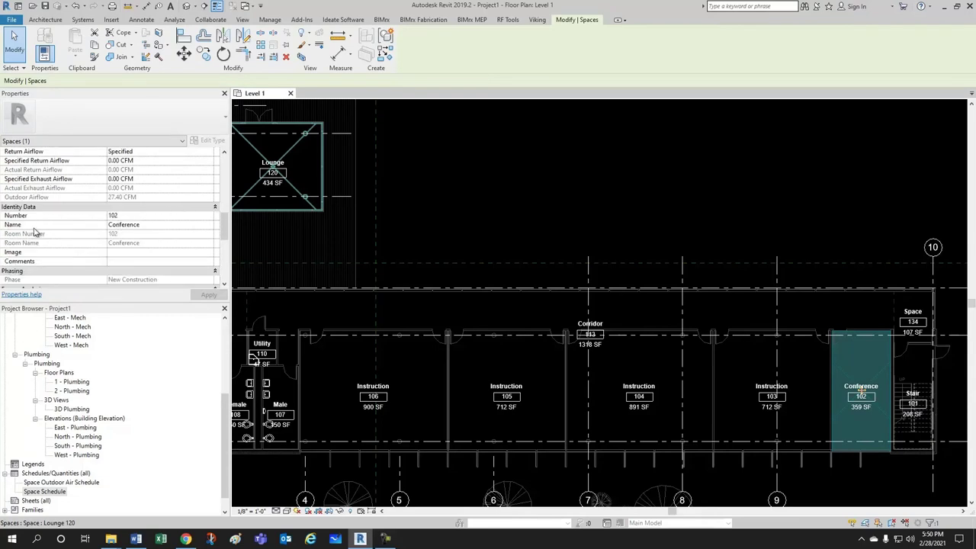
{"action": "scroll", "coordinate": [39, 236], "scroll_direction": "down", "scroll_amount": 3}
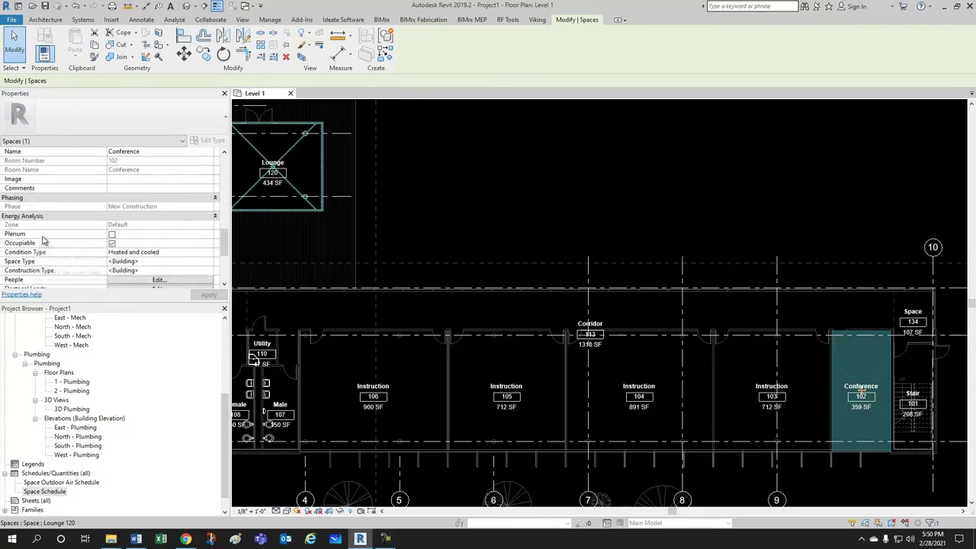
{"action": "scroll", "coordinate": [46, 241], "scroll_direction": "down", "scroll_amount": 1}
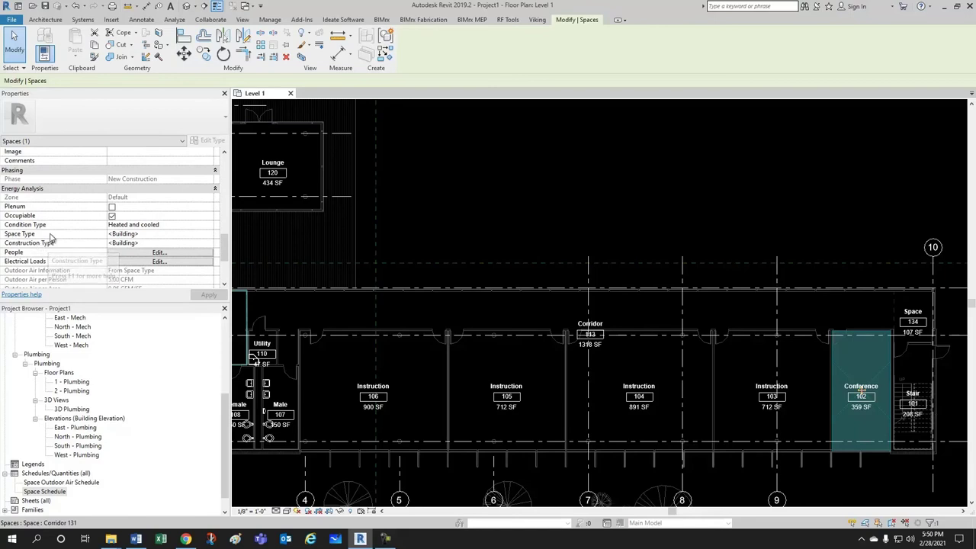
{"action": "left_click", "coordinate": [212, 239]}
{"action": "left_click", "coordinate": [211, 238]}
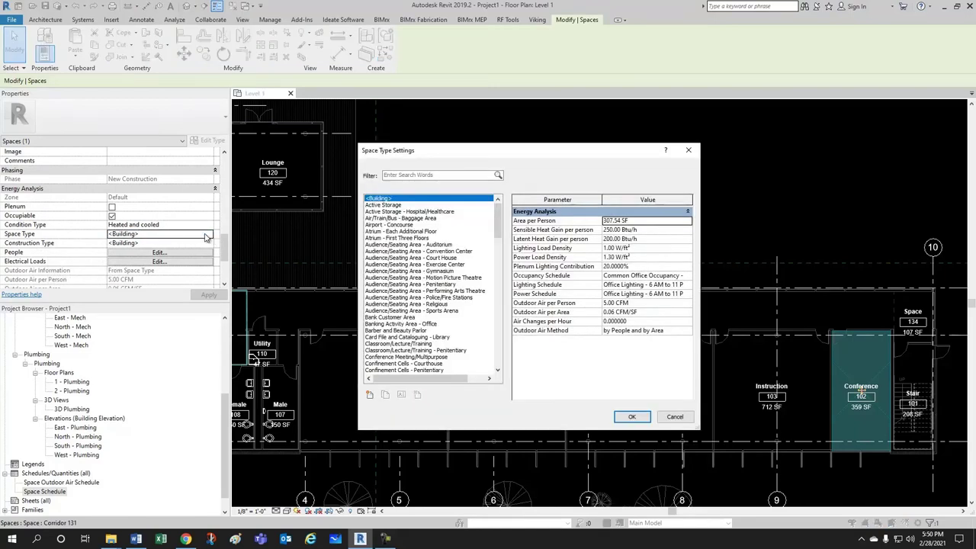
{"action": "left_click_drag", "start_coordinate": [499, 230], "coordinate": [508, 253]}
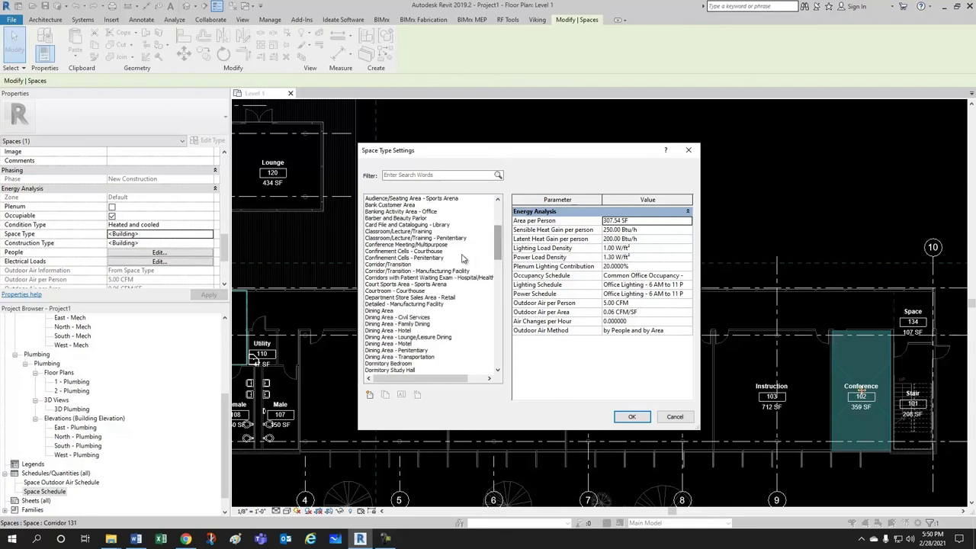
{"action": "left_click", "coordinate": [383, 251]}
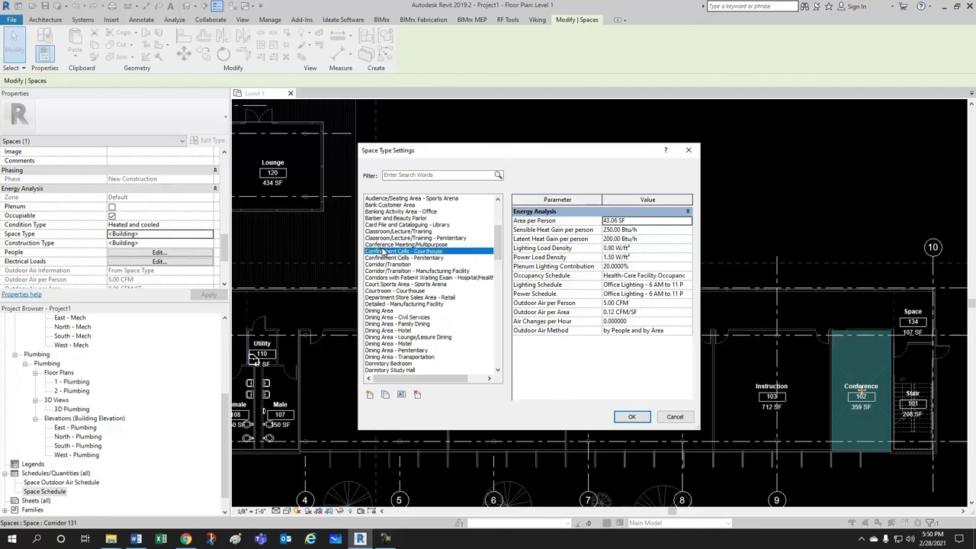
{"action": "left_click", "coordinate": [385, 245]}
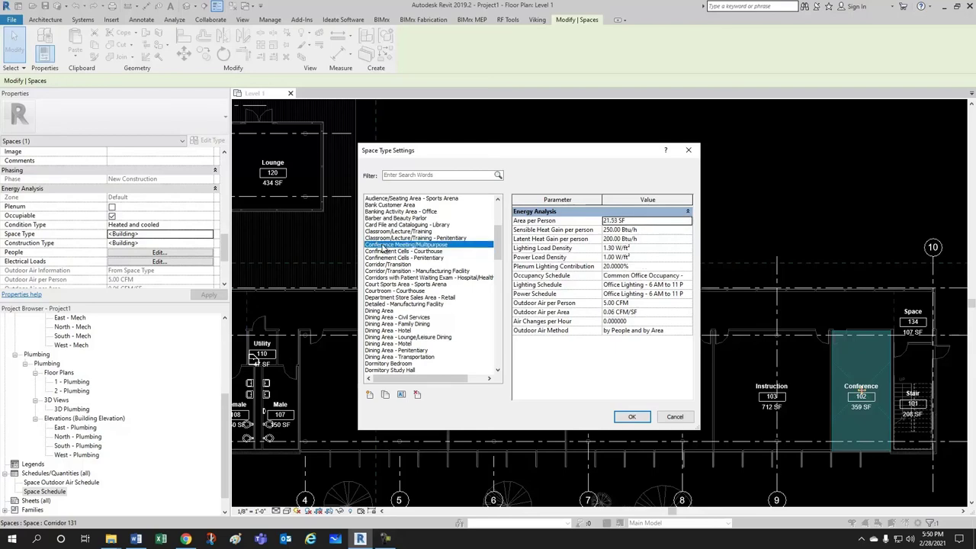
{"action": "left_click", "coordinate": [632, 417]}
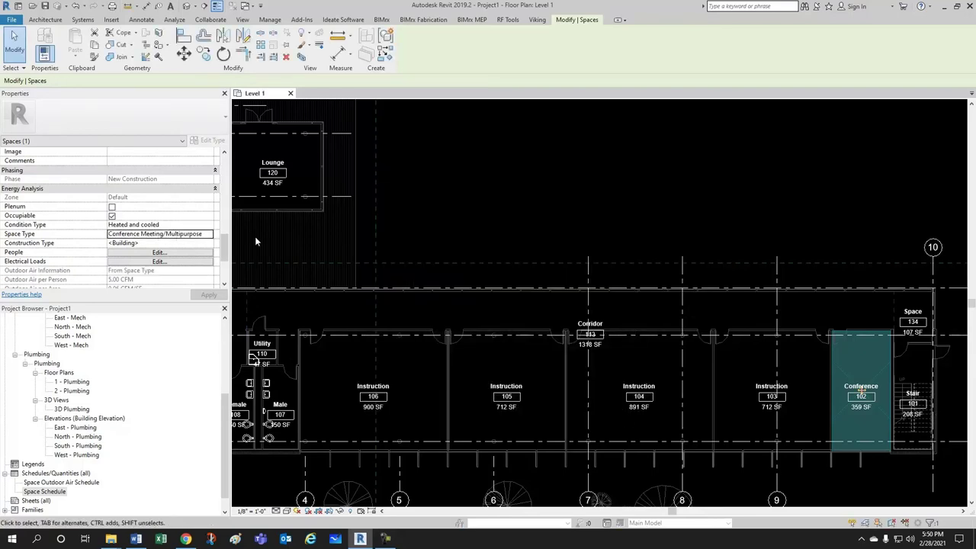
{"action": "key", "text": "Escape"}
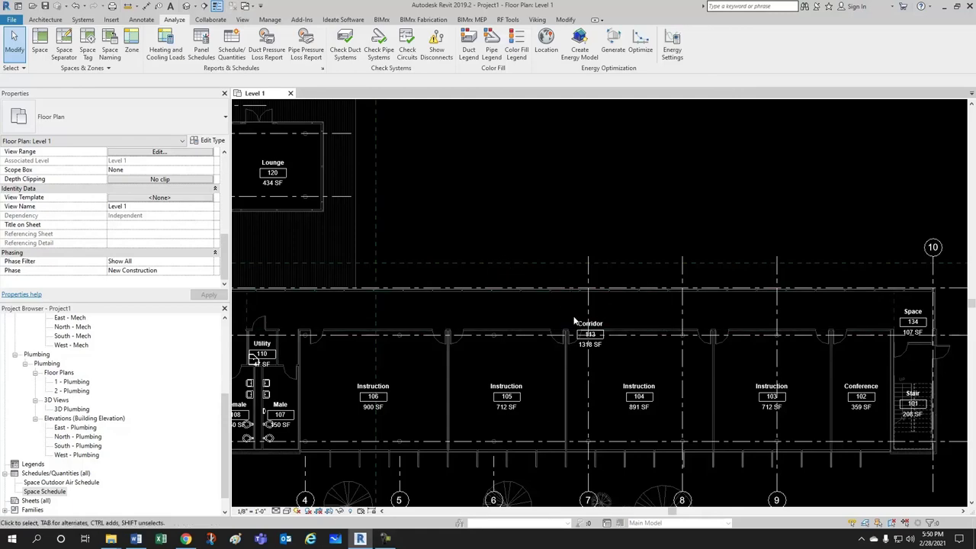
Step: Open the Space Schedule alongside the Level 1 plan and check space Instruction 103 in the plan
{"action": "scroll", "coordinate": [385, 385], "scroll_direction": "down", "scroll_amount": 3}
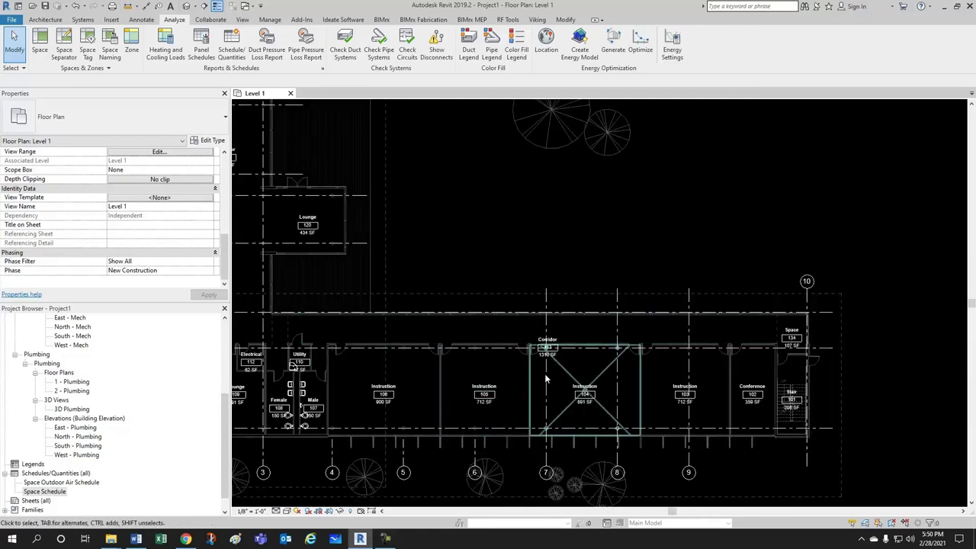
{"action": "double_click", "coordinate": [44, 492]}
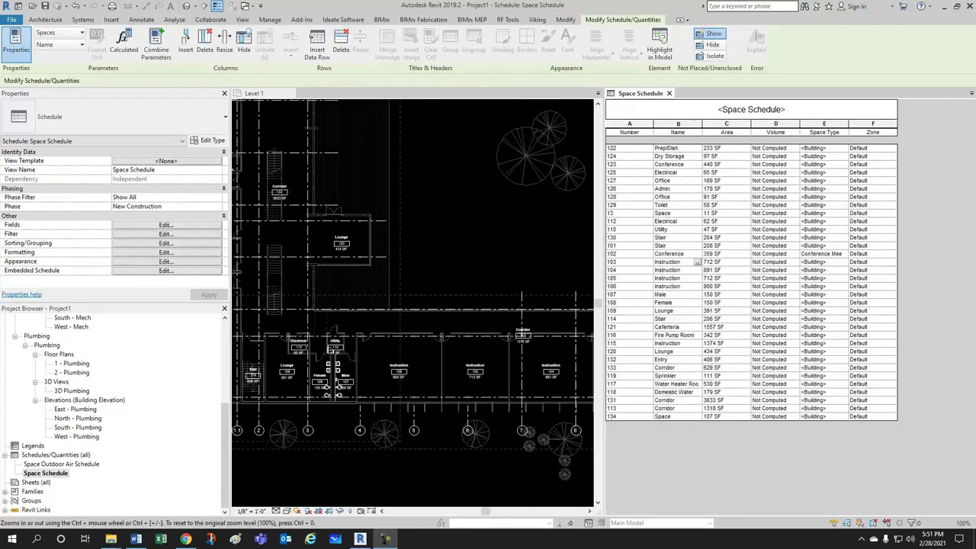
{"action": "left_click", "coordinate": [468, 268]}
{"action": "scroll", "coordinate": [466, 336], "scroll_direction": "up", "scroll_amount": 1}
{"action": "middle_click_drag", "start_coordinate": [467, 357], "coordinate": [434, 337]}
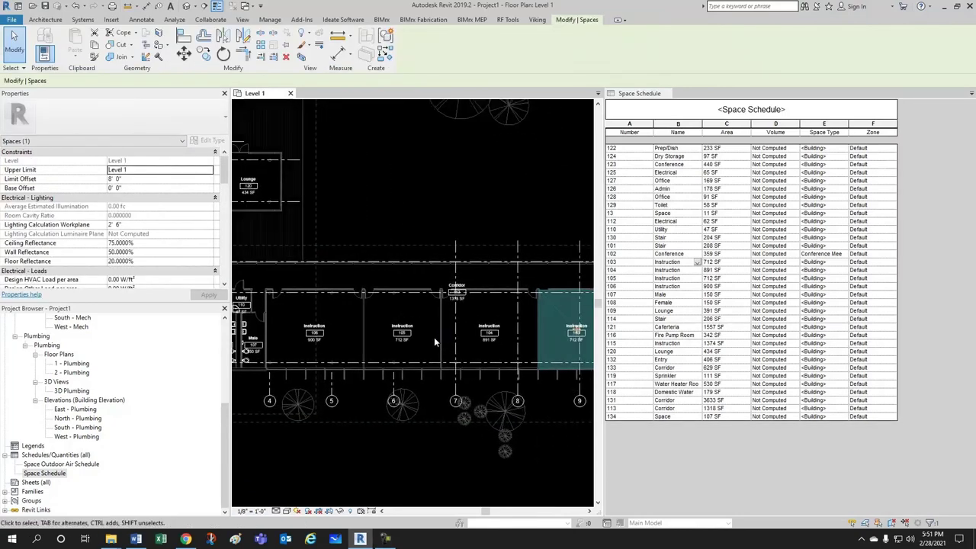
{"action": "key", "text": "Escape"}
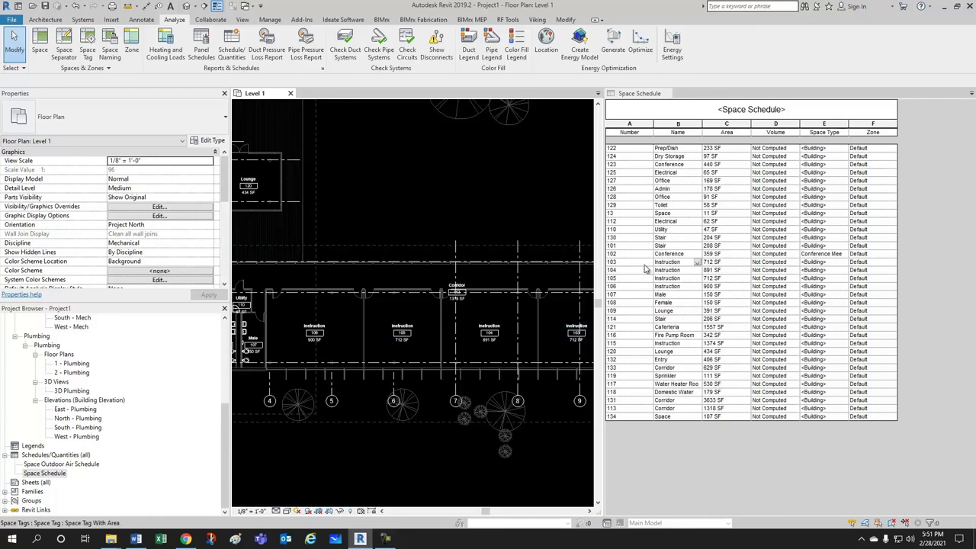
Step: Select the Instruction spaces 103 through 106 together from the Space Schedule and set their space type to Classroom/Lecture/Training
{"action": "left_click", "coordinate": [649, 290]}
{"action": "left_click", "coordinate": [648, 288], "text": "shift"}
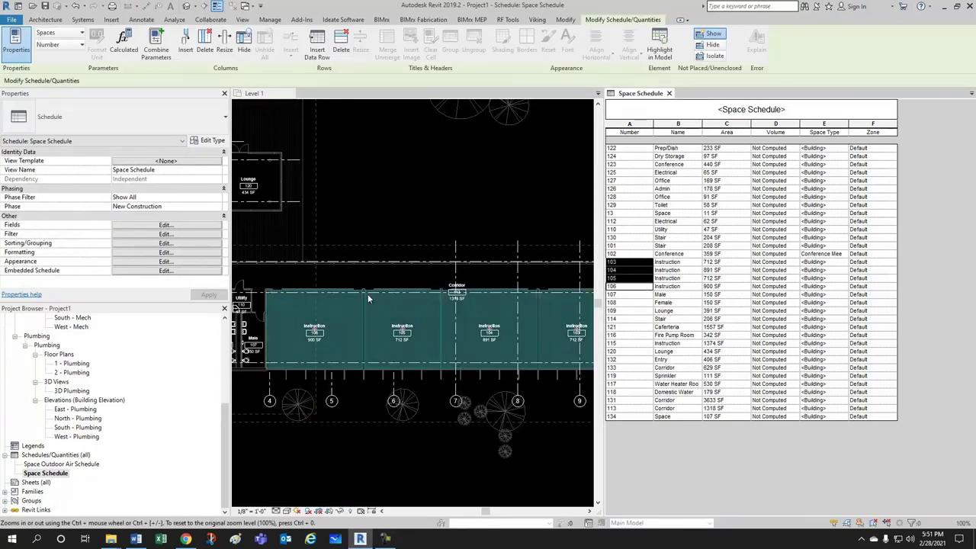
{"action": "left_click", "coordinate": [394, 207]}
{"action": "scroll", "coordinate": [171, 236], "scroll_direction": "down", "scroll_amount": 10}
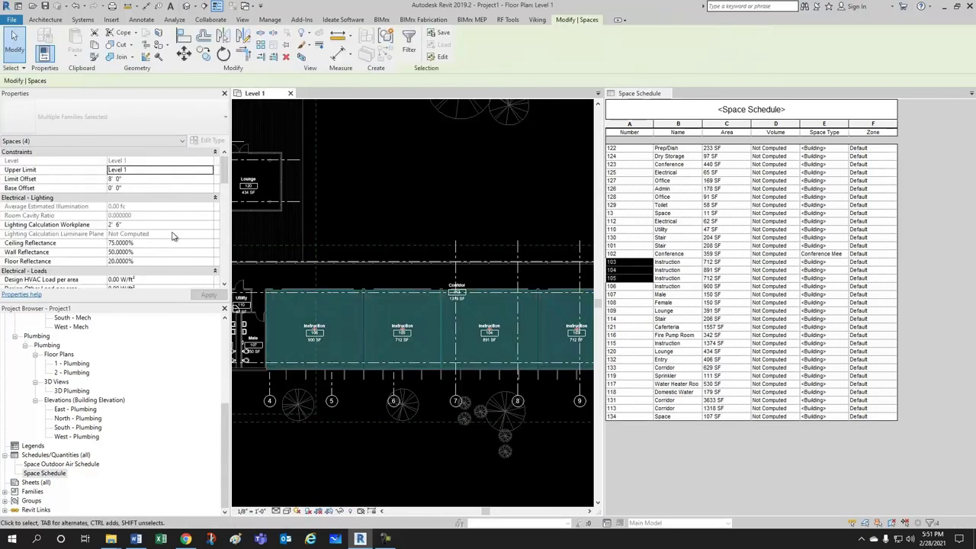
{"action": "scroll", "coordinate": [171, 236], "scroll_direction": "down", "scroll_amount": 3}
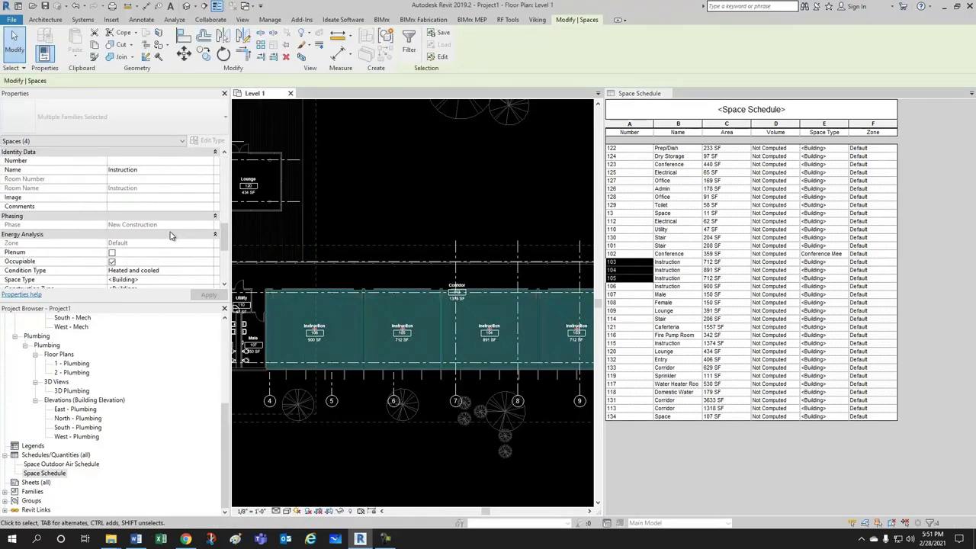
{"action": "scroll", "coordinate": [171, 235], "scroll_direction": "down", "scroll_amount": 5}
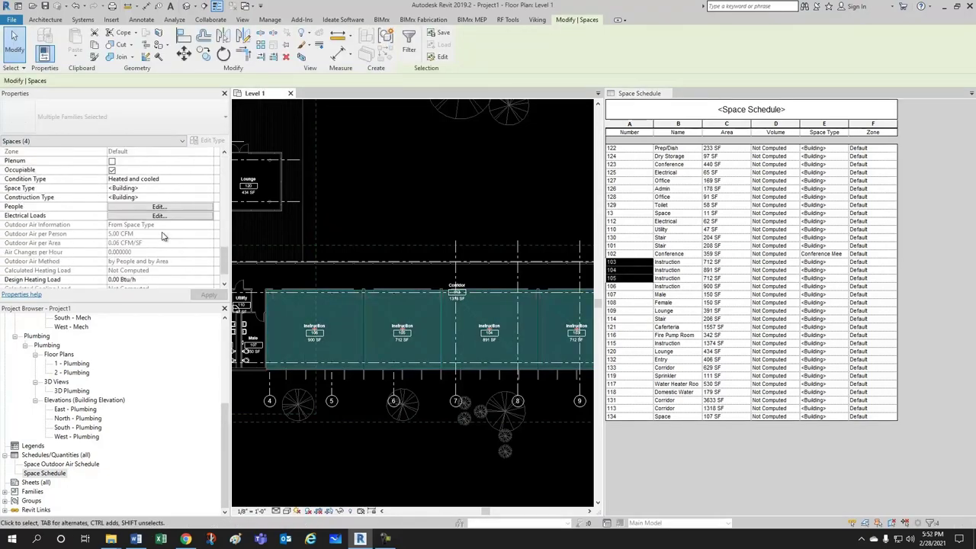
{"action": "left_click", "coordinate": [212, 190]}
{"action": "left_click", "coordinate": [211, 190]}
{"action": "scroll", "coordinate": [434, 257], "scroll_direction": "down", "scroll_amount": 7}
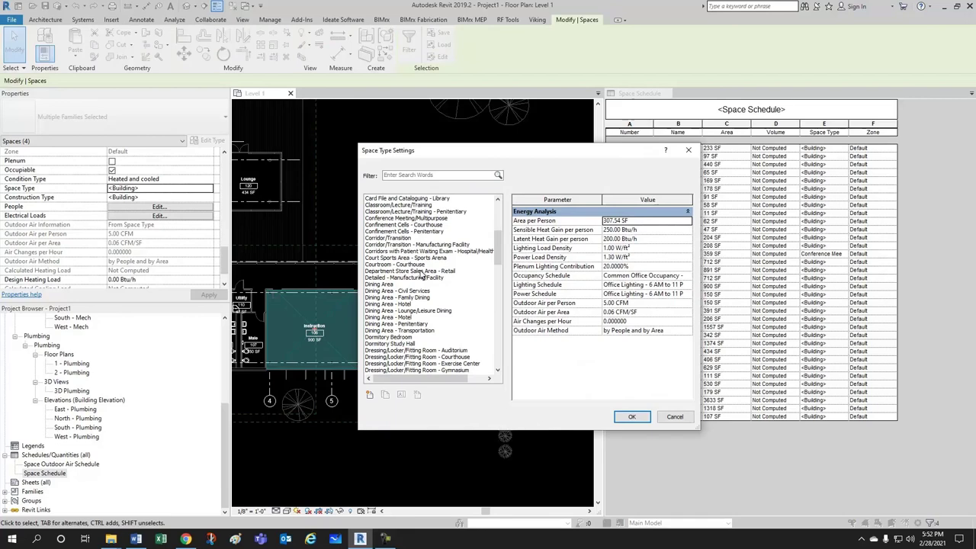
{"action": "left_click", "coordinate": [426, 206]}
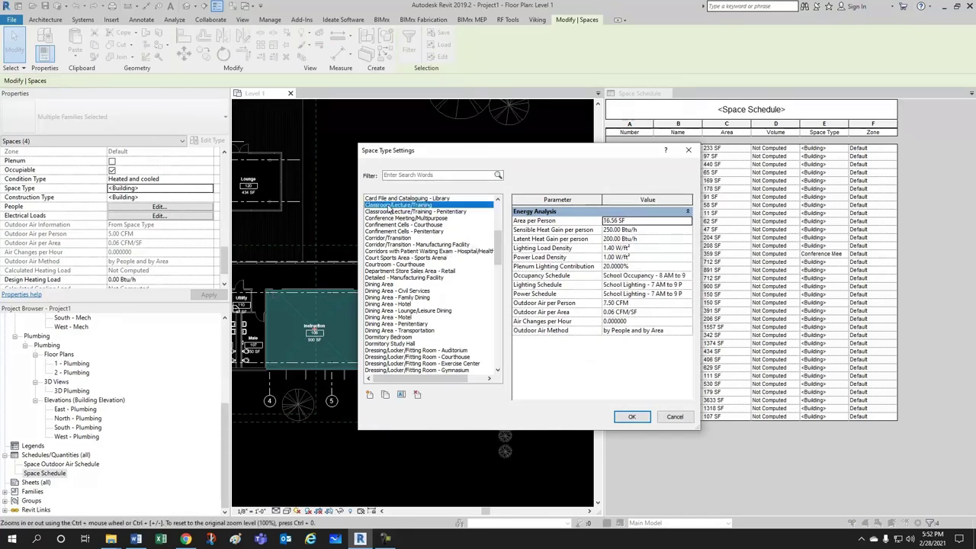
{"action": "left_click", "coordinate": [632, 418]}
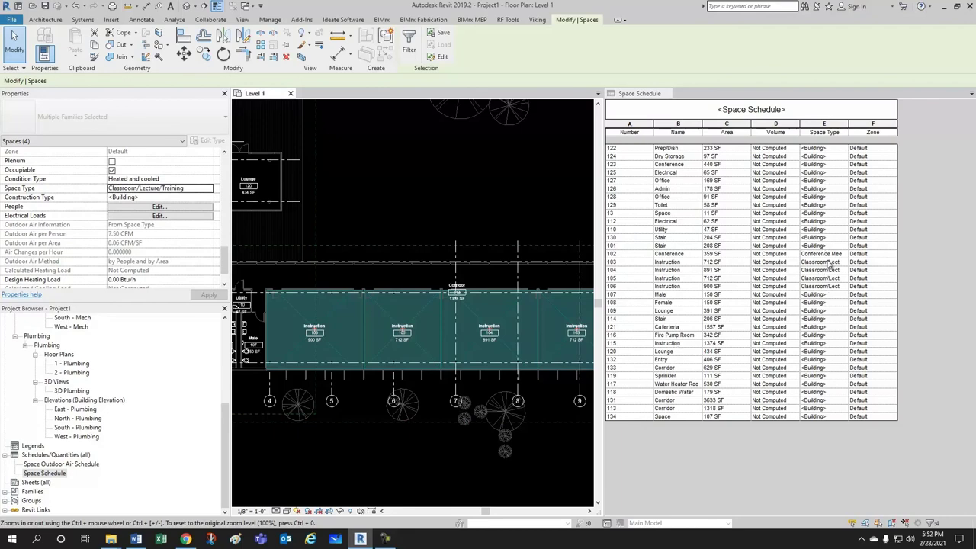